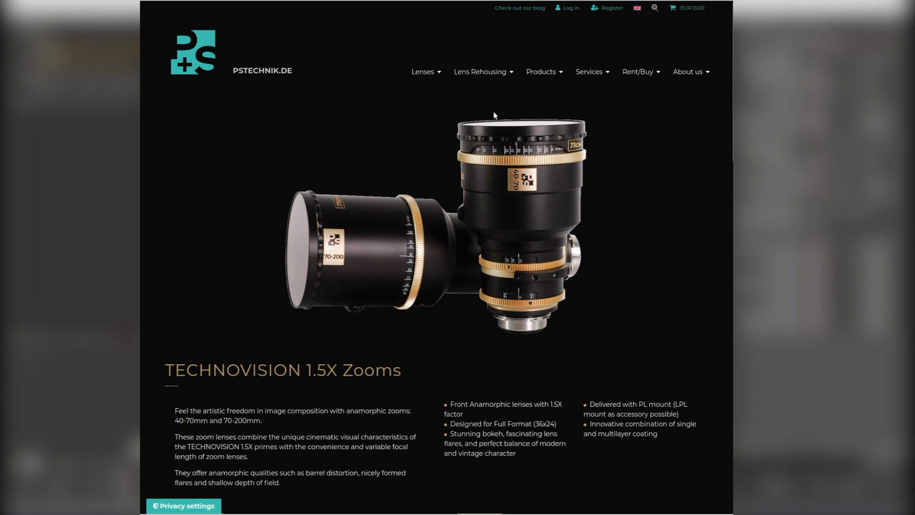
Open the History page of the P+S Technik website
mouse_move(689, 73)
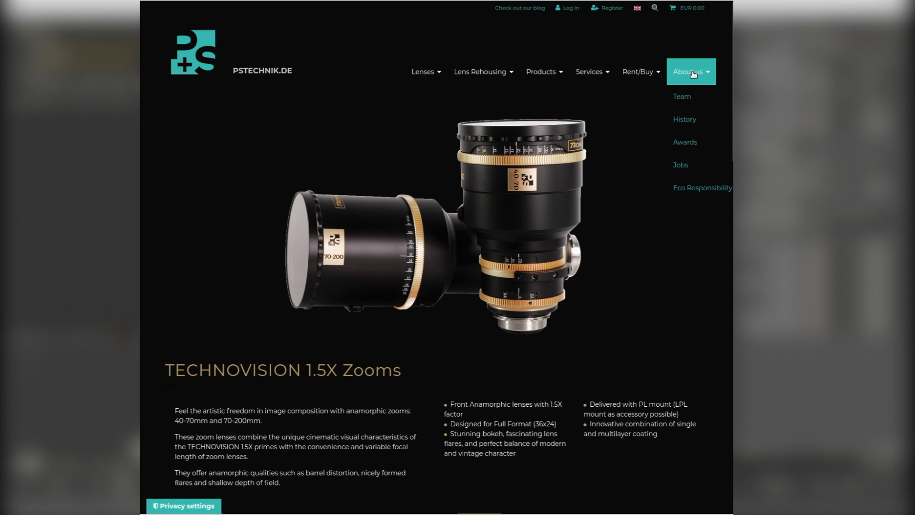
left_click(688, 122)
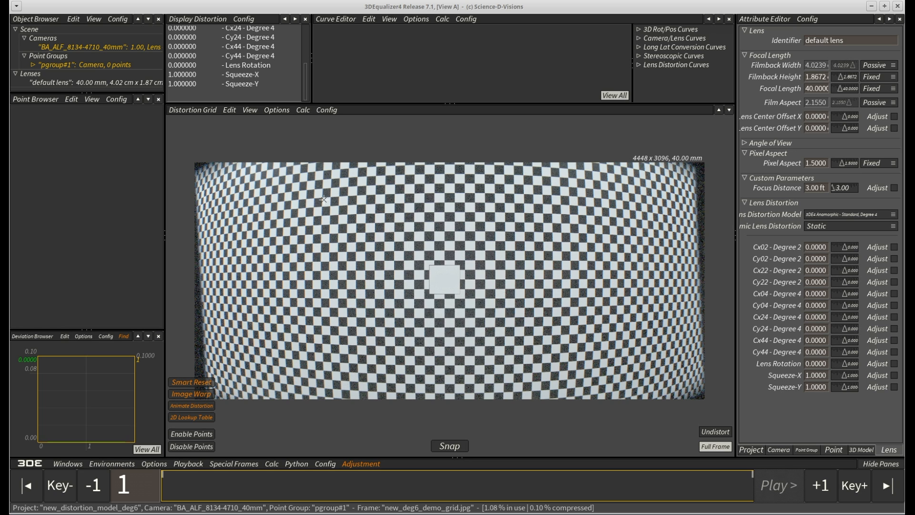
Switch to 3DEqualizer4 and examine the distorted checkerboard footage close up, from the centre square out to the frame's right edge
key("space")
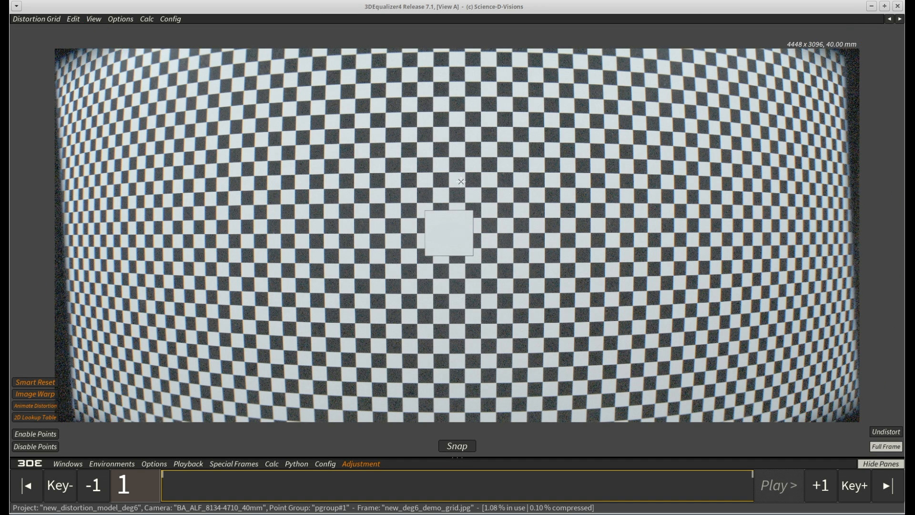
right_click_drag(461, 181, 470, 270)
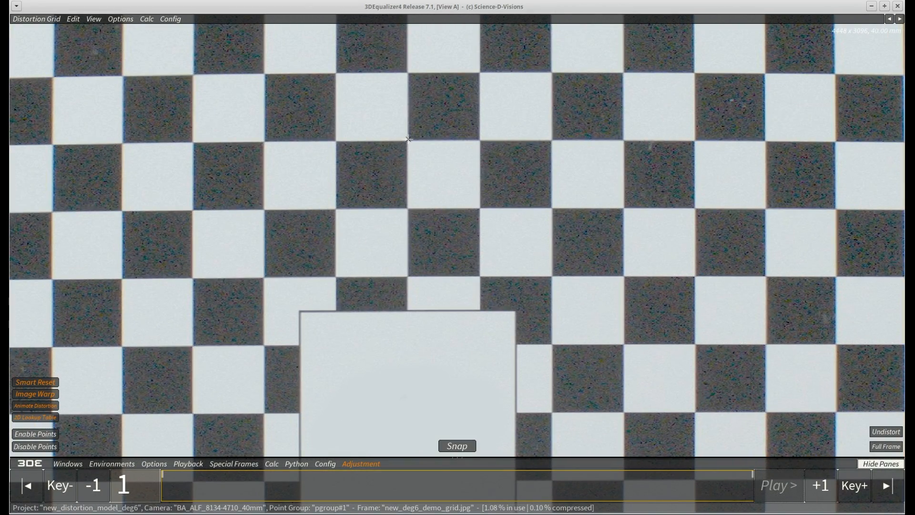
mouse_move(408, 141)
left_mouse_down()
mouse_move(462, 171)
mouse_move(552, 276)
left_mouse_up()
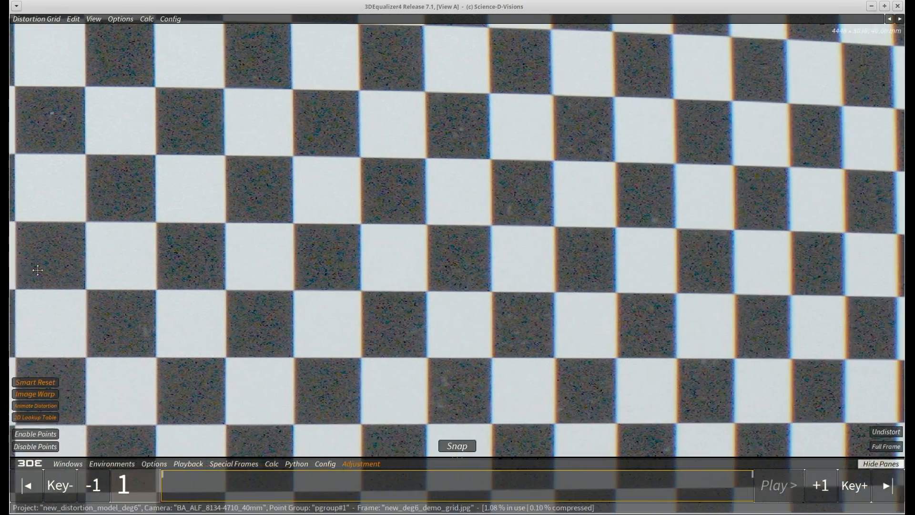
middle_click_drag(38, 270, 24, 259)
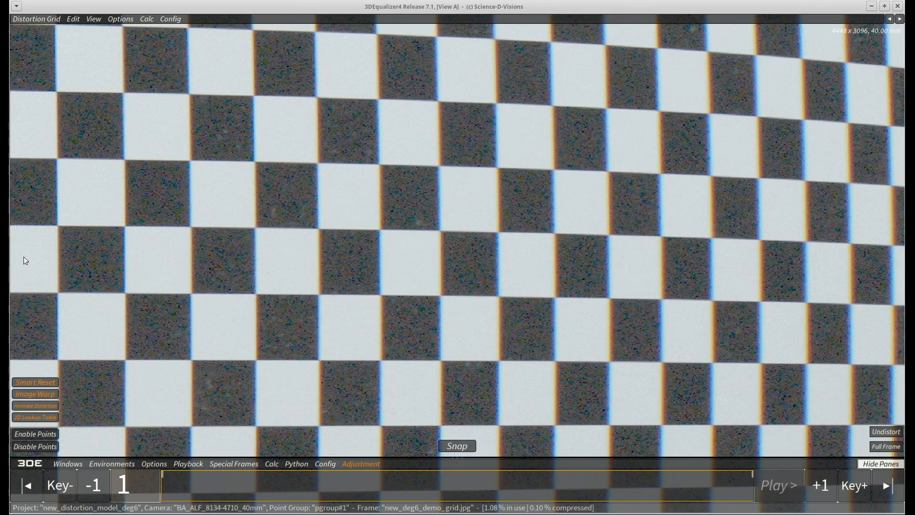
middle_click_drag(783, 271, 191, 274)
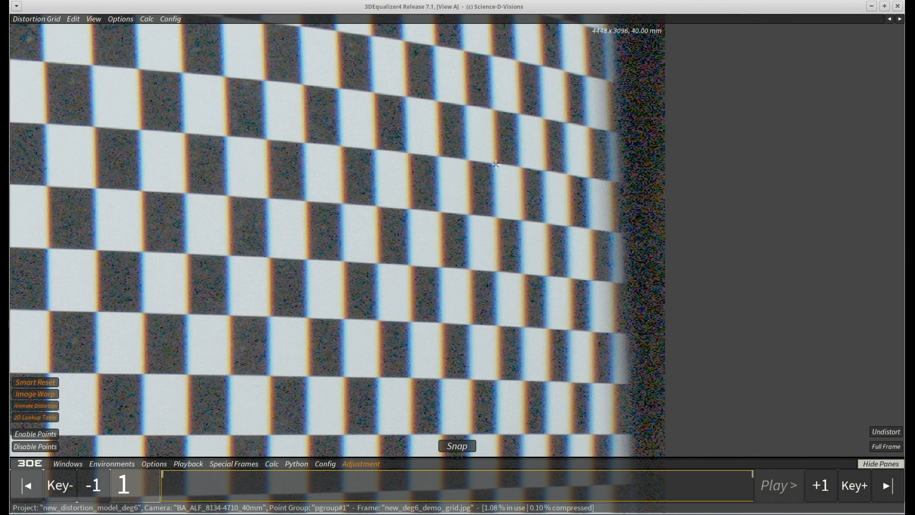
left_click_drag(496, 164, 548, 277)
key("f")
key("space")
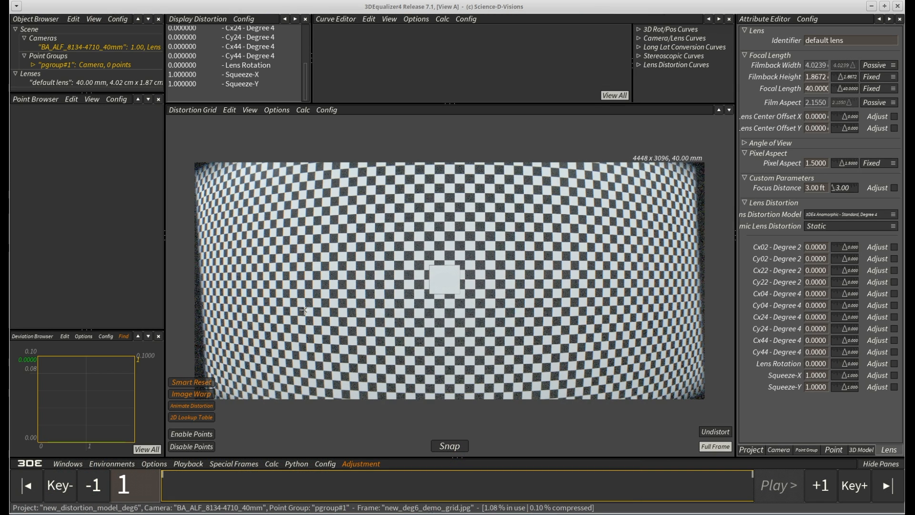
Show the matrix over the checkerboard, inspect its points around the centre square, and hide it again
left_click(253, 110)
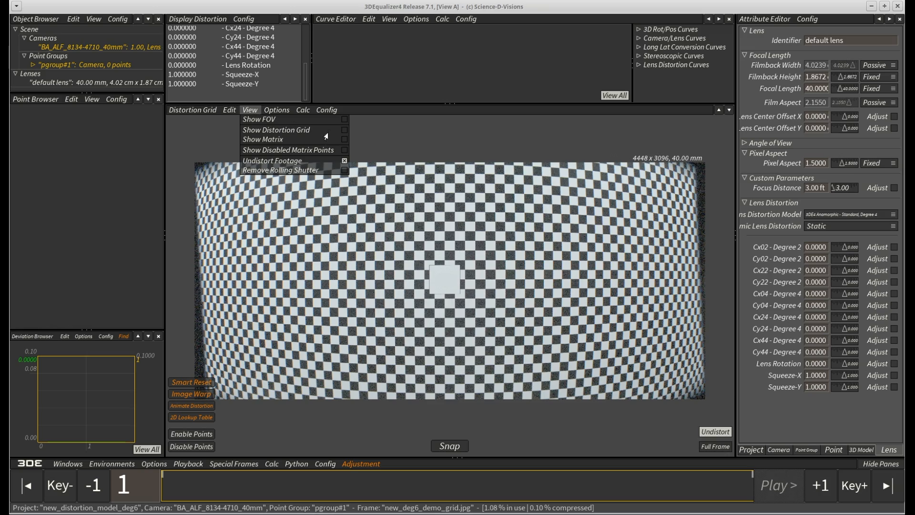
left_click(344, 139)
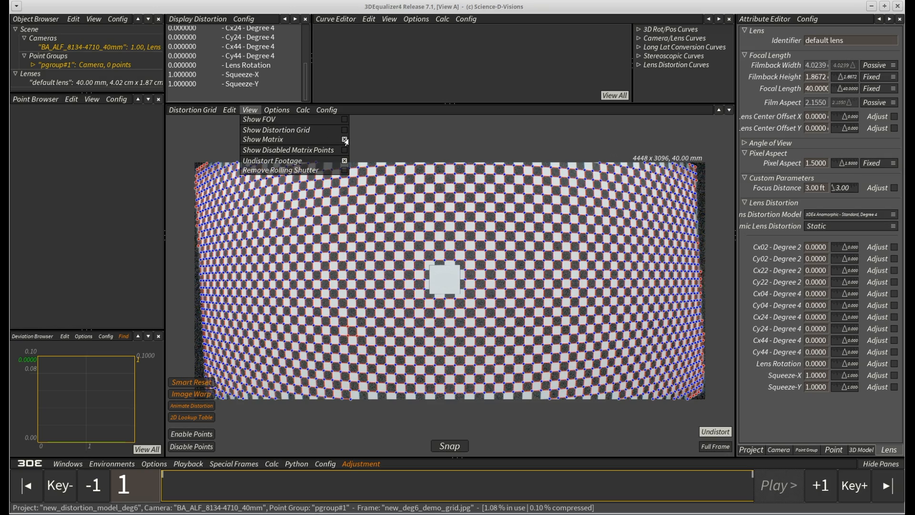
left_click(440, 138)
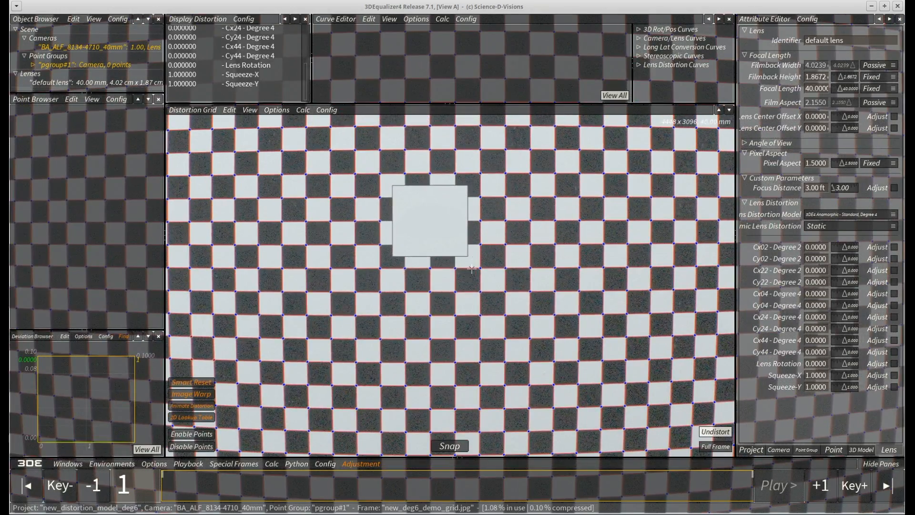
left_click(472, 254)
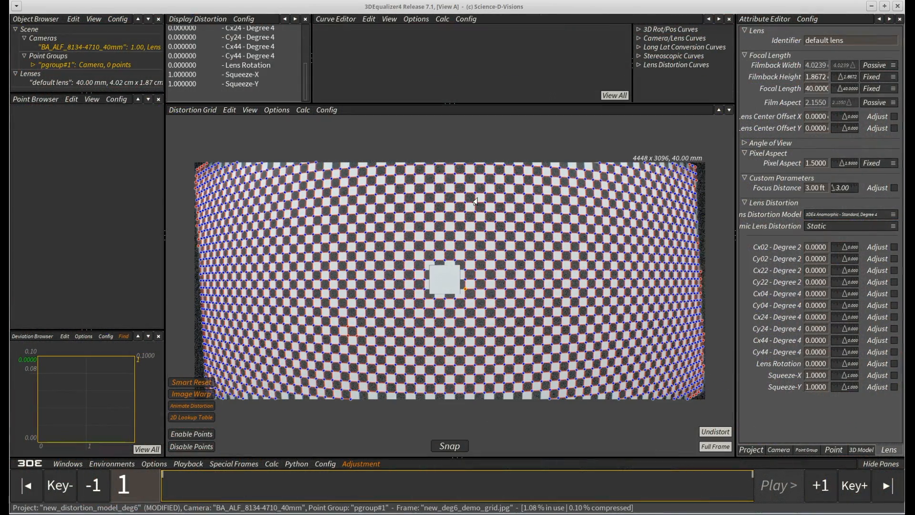
left_click(251, 110)
left_click(341, 141)
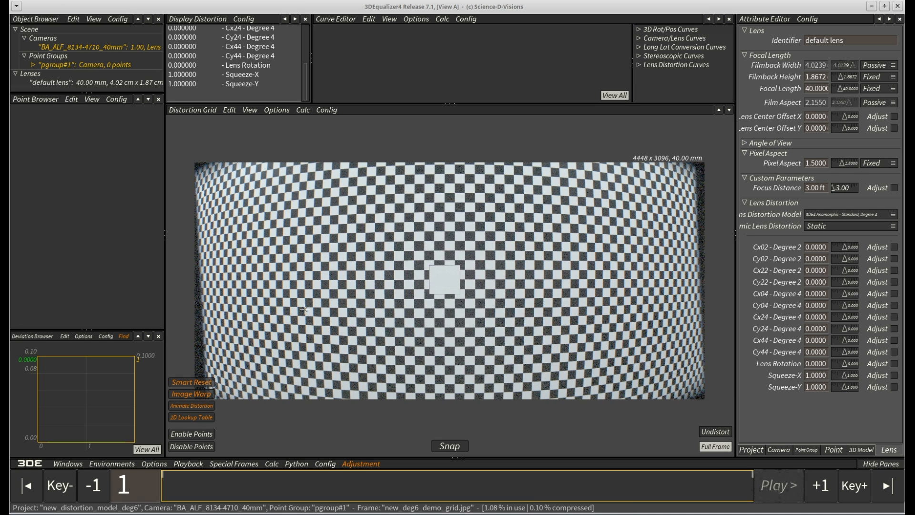
Calculate the default lens's distortion parameters from the matrix with the Degree 4 anamorphic model and apply them to the lens
left_click(303, 110)
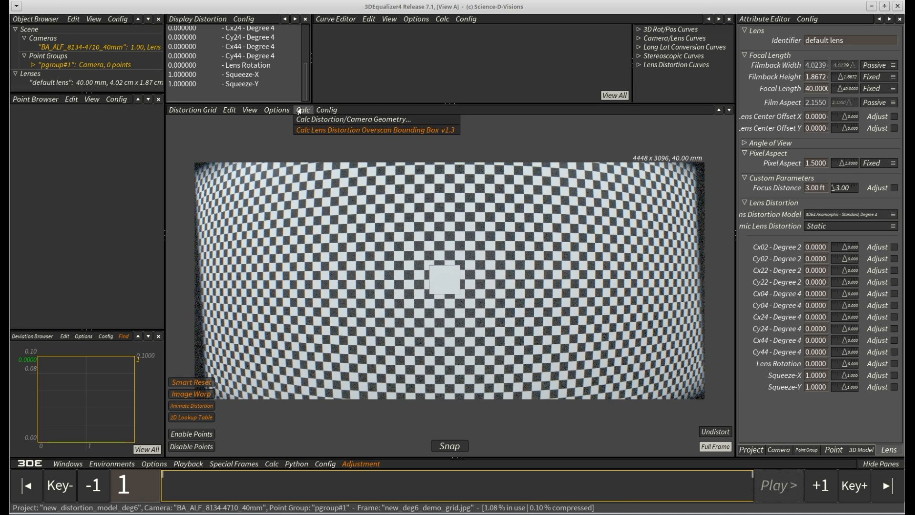
left_click(304, 119)
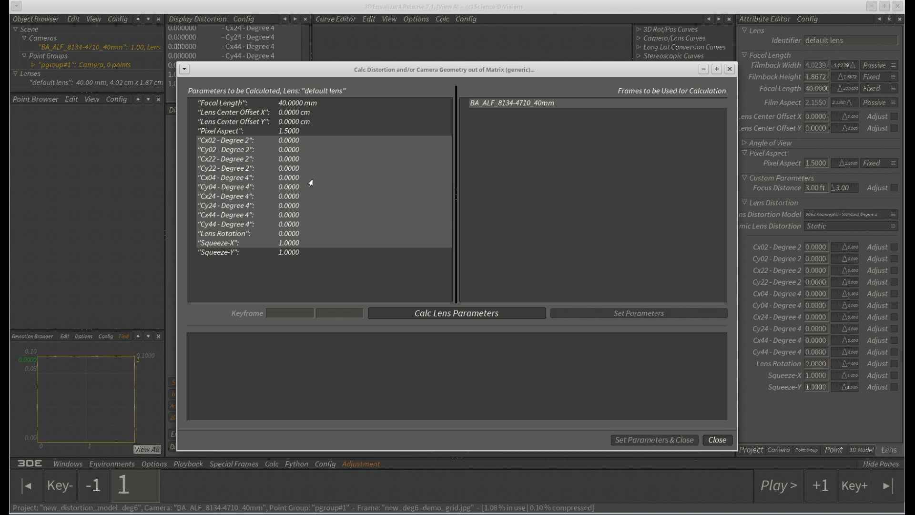
left_click(382, 313)
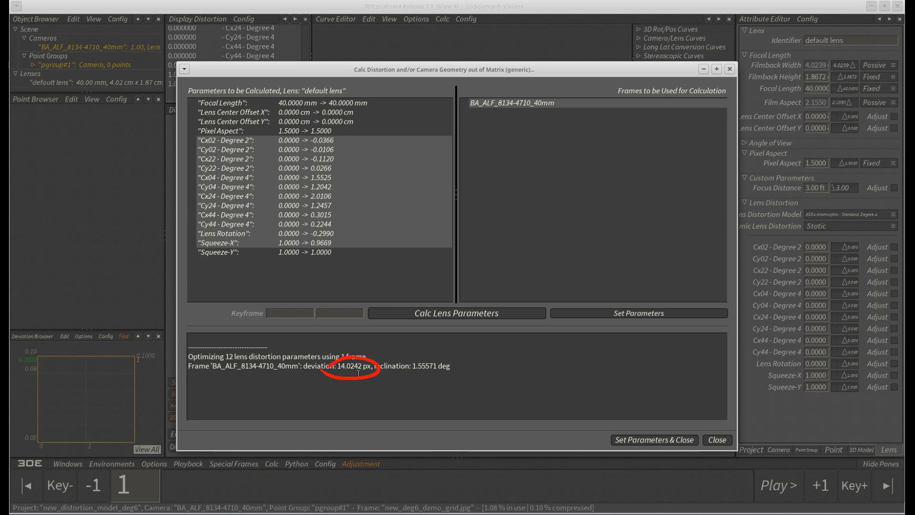
left_click(632, 440)
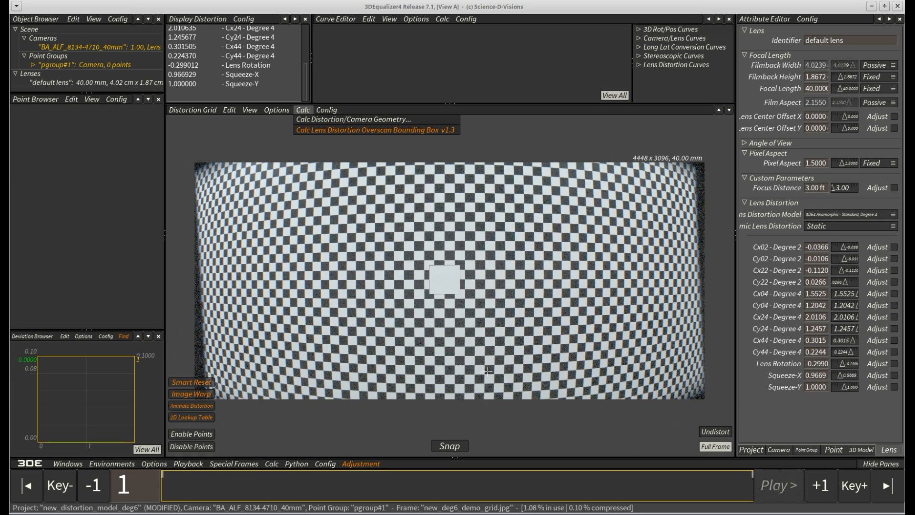
Show the distortion grid over the full-width footage and align its centre point with the checkerboard's centre
left_click(250, 110)
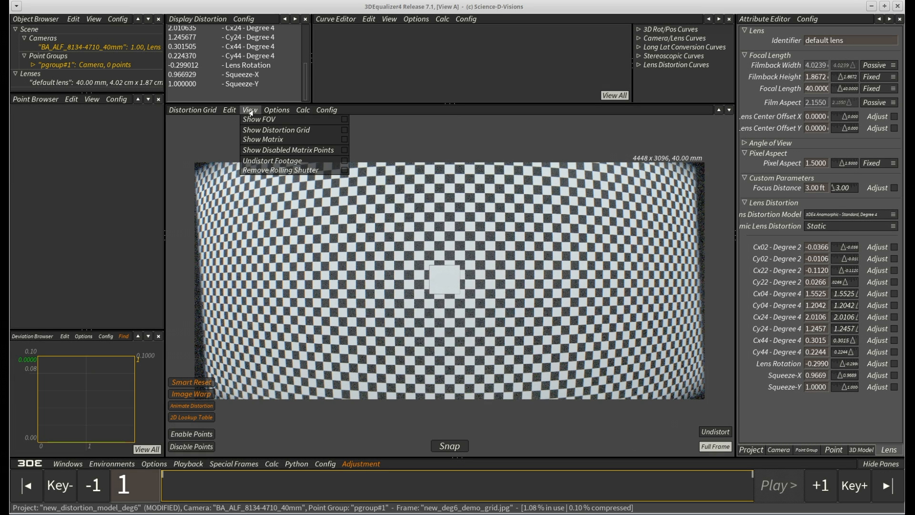
left_click(344, 130)
right_click_drag(450, 280, 458, 321)
key("space")
left_click_drag(437, 279, 435, 279)
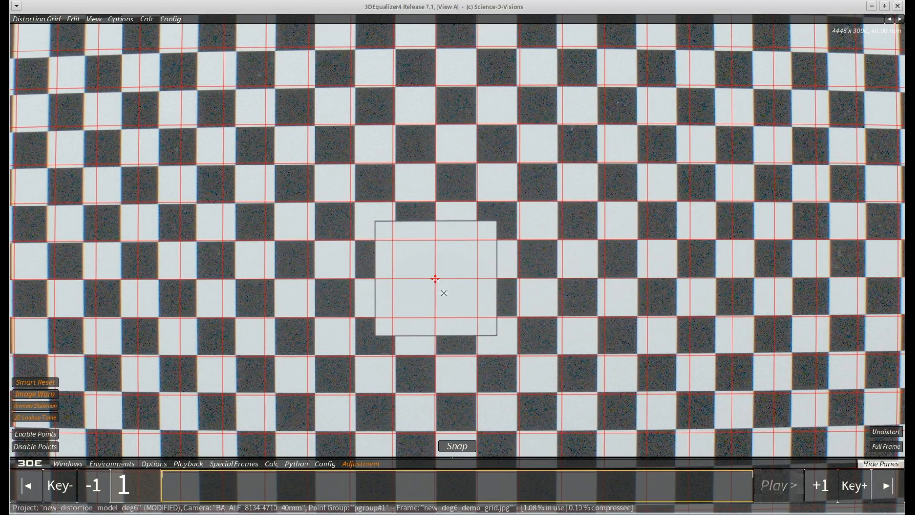
Adjust the distortion grid's upper-right corner point inward to match the checker spacing, and compare the grid lines with the whole checkerboard
right_click_drag(444, 293, 444, 246)
middle_click_drag(530, 220, 370, 229)
right_click_drag(370, 229, 371, 246)
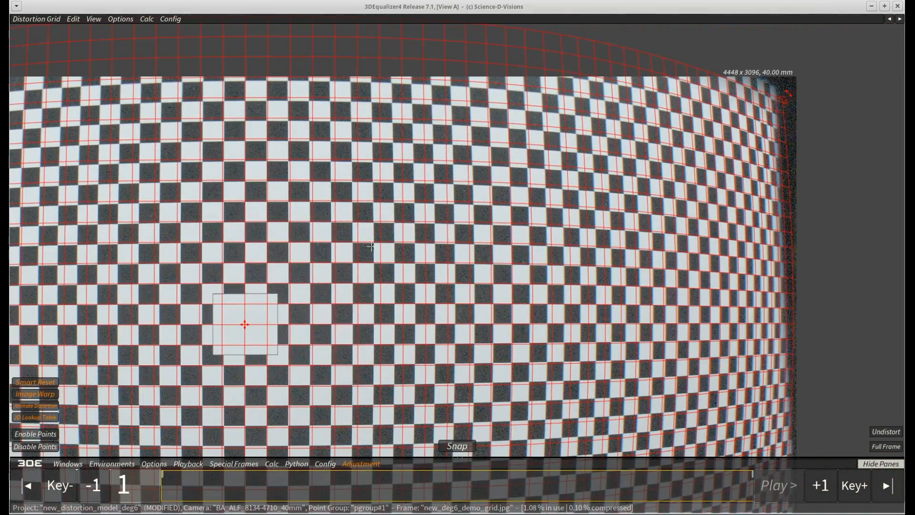
left_click_drag(783, 99, 759, 102)
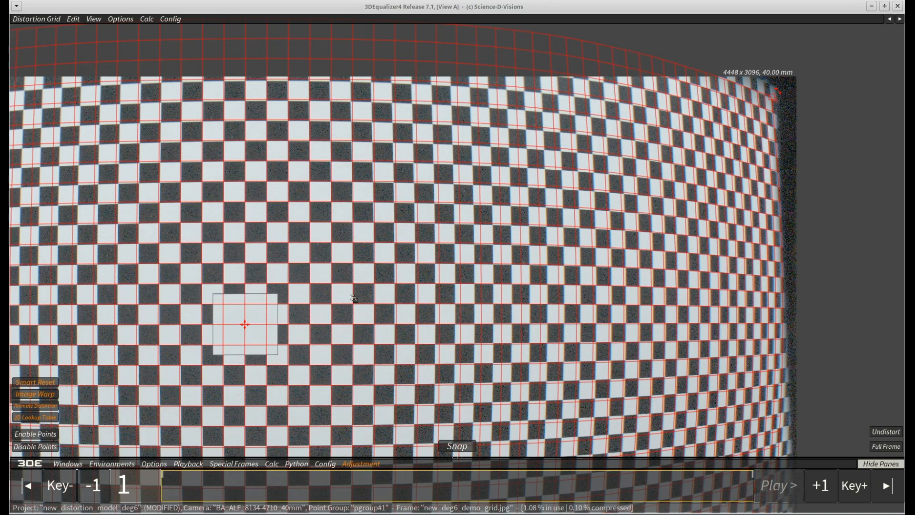
right_click_drag(354, 299, 367, 259)
key("f")
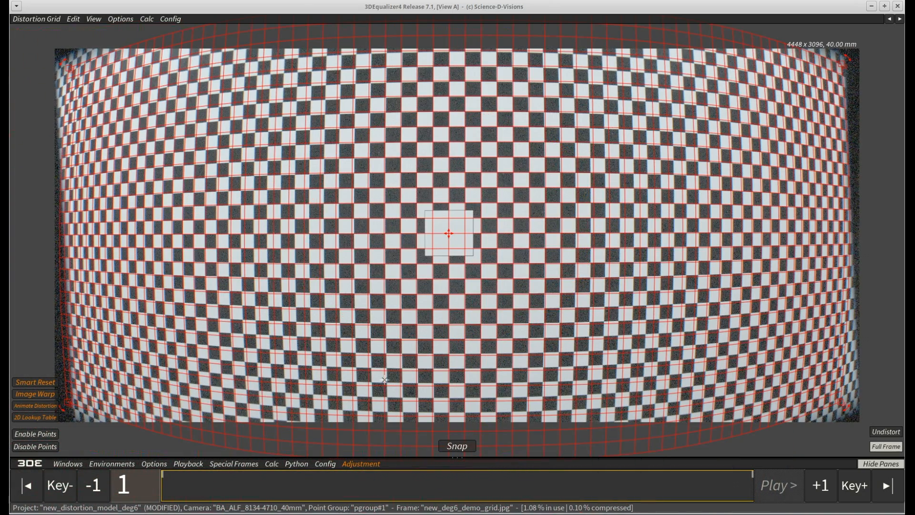
key("space")
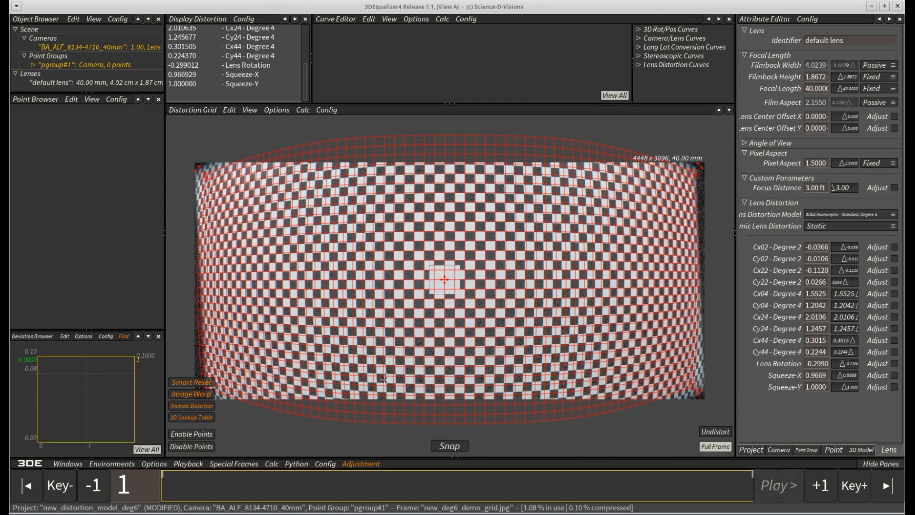
Hide the distortion grid overlay on the footage
left_click(250, 111)
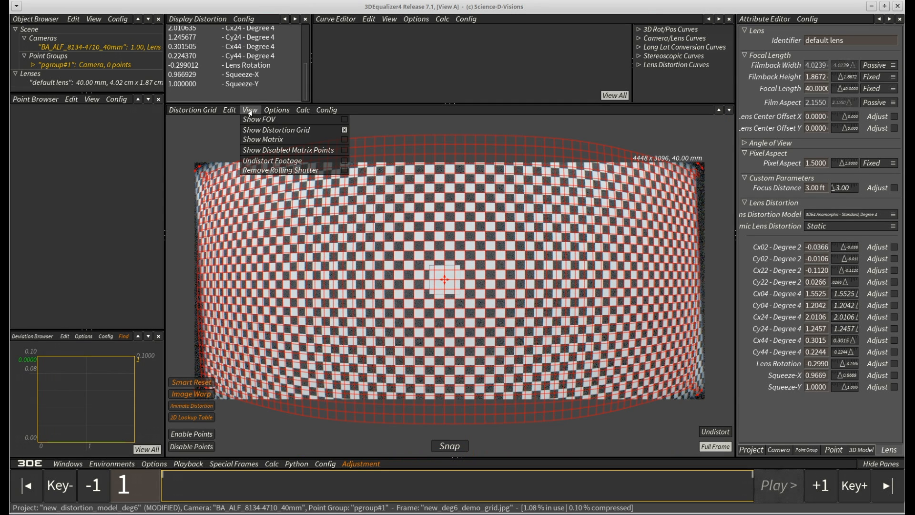
left_click(344, 130)
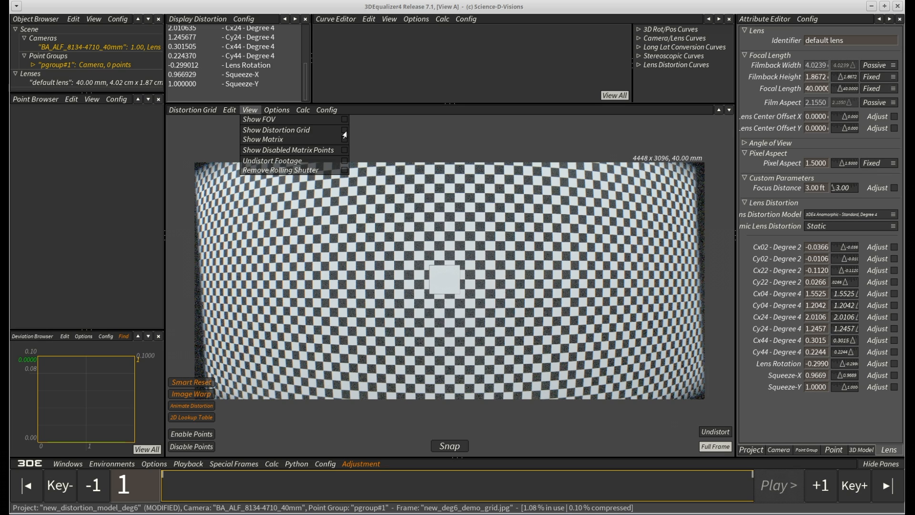
left_click(371, 133)
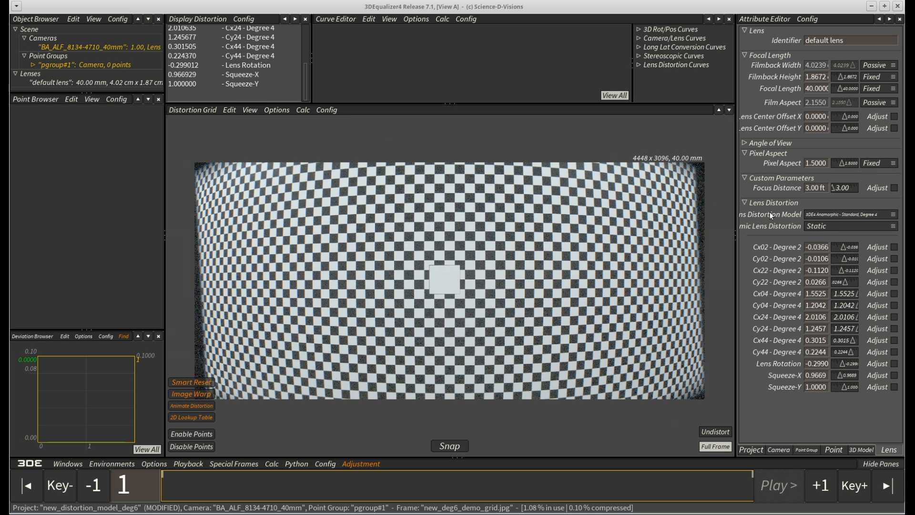
Set the lens distortion model to 3DE4 Anamorphic - Standard, Degree 6 and bring its full coefficient list into view
left_click(809, 217)
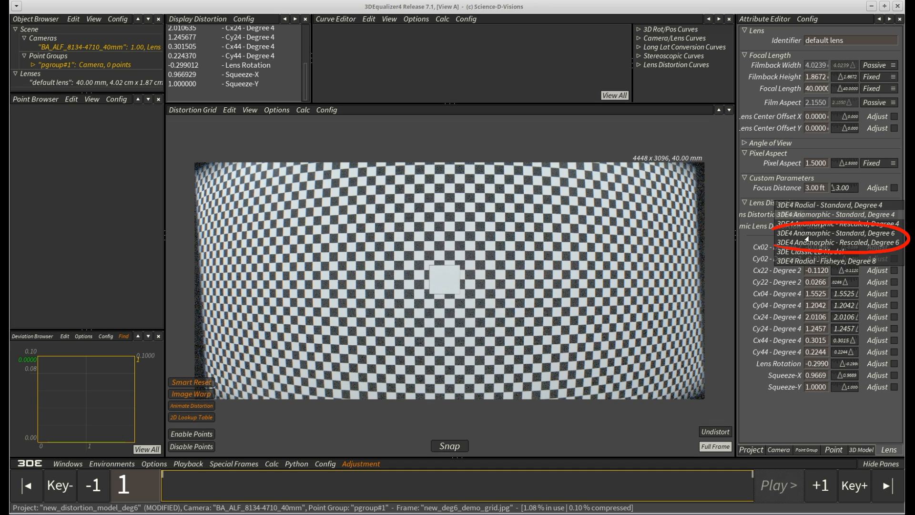
left_click(806, 235)
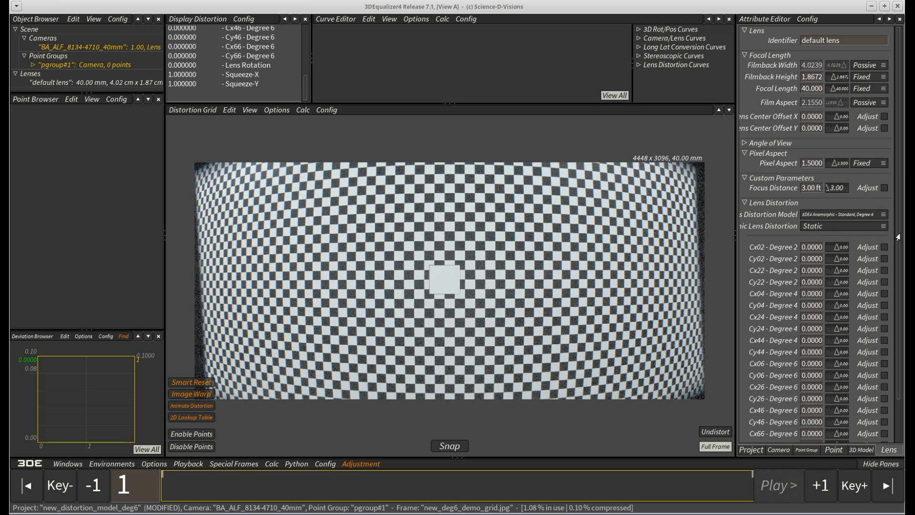
left_click_drag(898, 237, 899, 315)
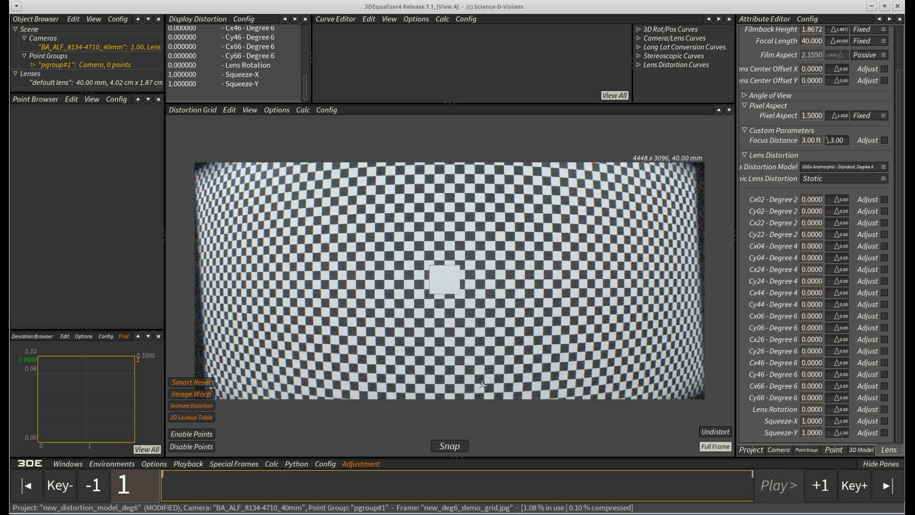
Calculate the Degree 6 distortion coefficients, lens rotation and Squeeze-X from the matrix and apply them to the default lens
left_click(300, 111)
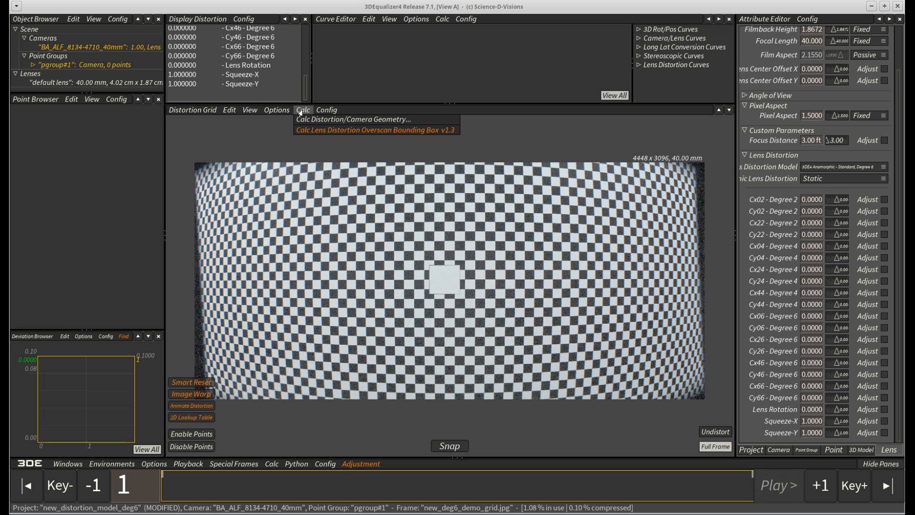
left_click(314, 120)
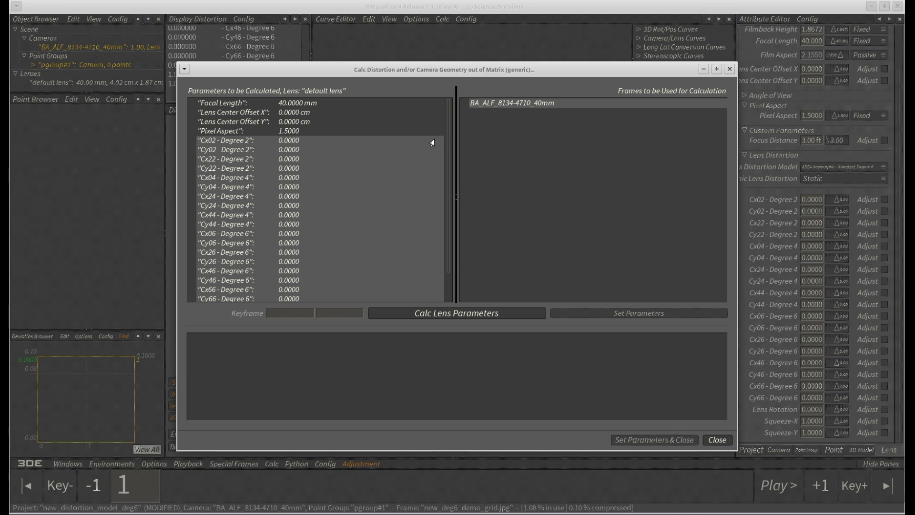
left_click_drag(449, 137, 448, 196)
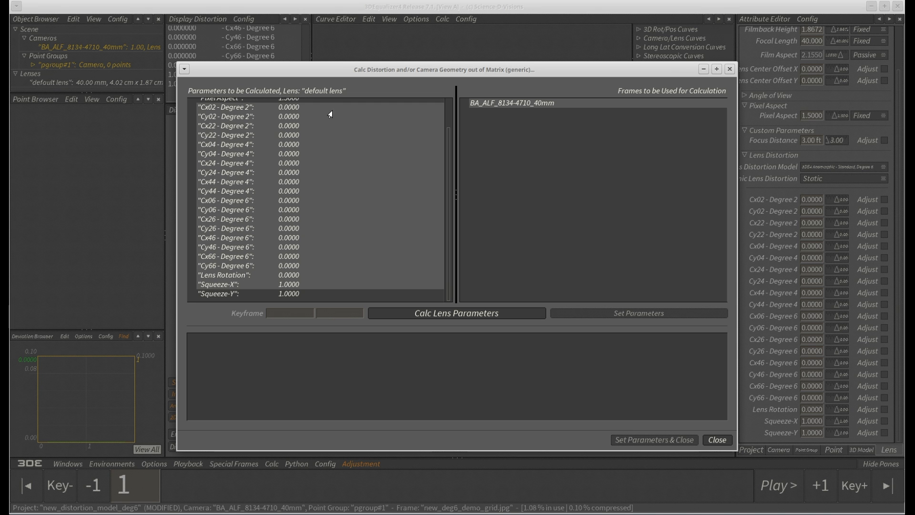
left_click(416, 313)
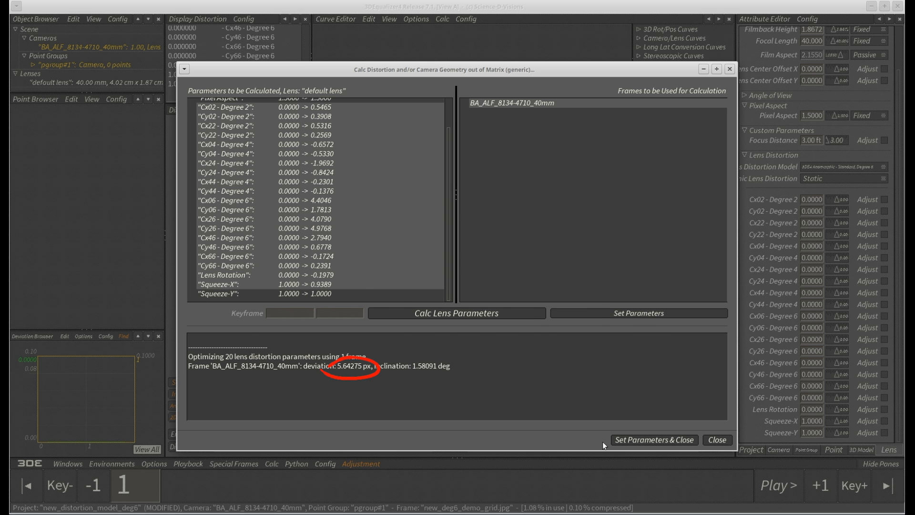
left_click(625, 440)
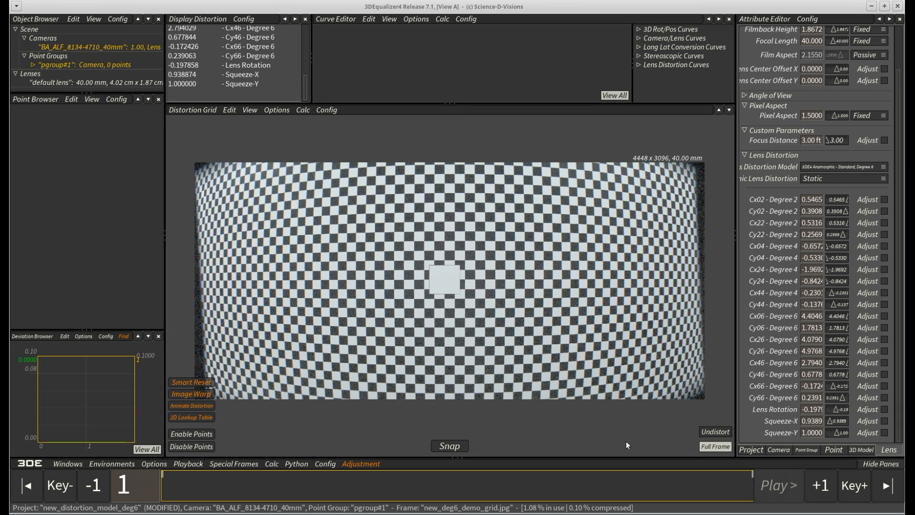
Show the distortion grid overlay on the anamorphic footage and enlarge the Distortion Grid view
left_click(250, 110)
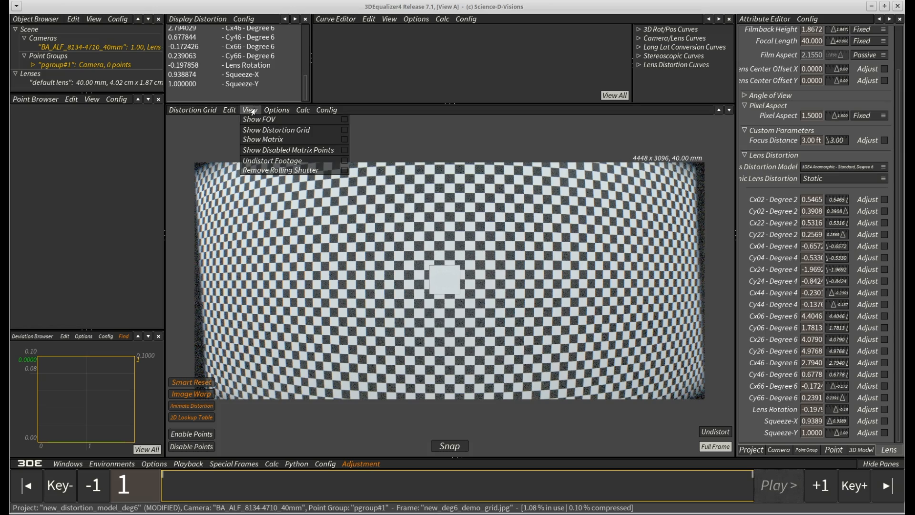
left_click(345, 130)
left_click(407, 131)
key("space")
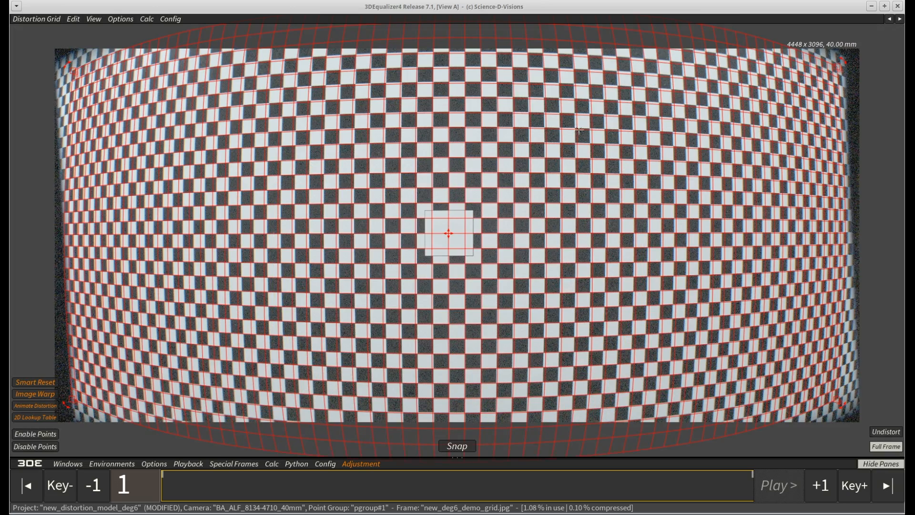
Adjust the grid's upper-right corner point slightly inward and upward until the grid lines match the checkers, and return to the full layout
right_click_drag(579, 130, 626, 159)
middle_click_drag(626, 159, 441, 222)
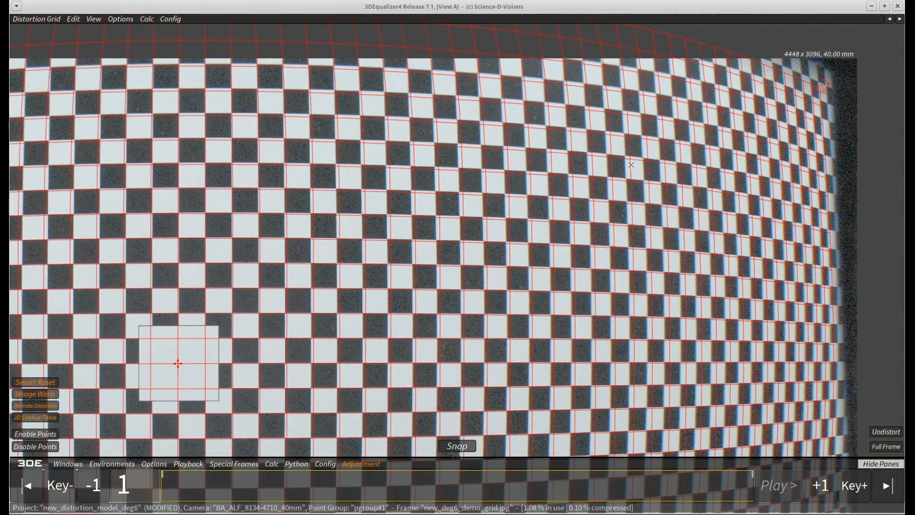
left_click_drag(820, 88, 814, 85)
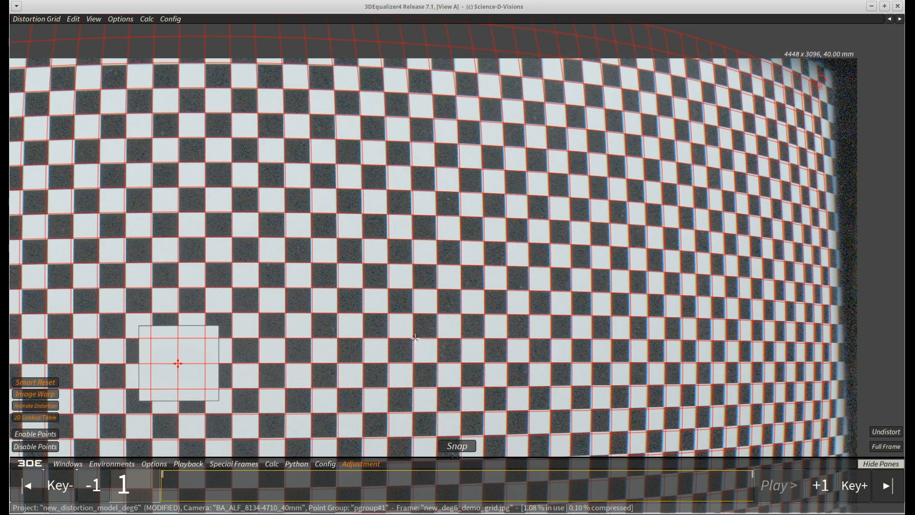
right_click_drag(401, 344, 455, 242, "ctrl")
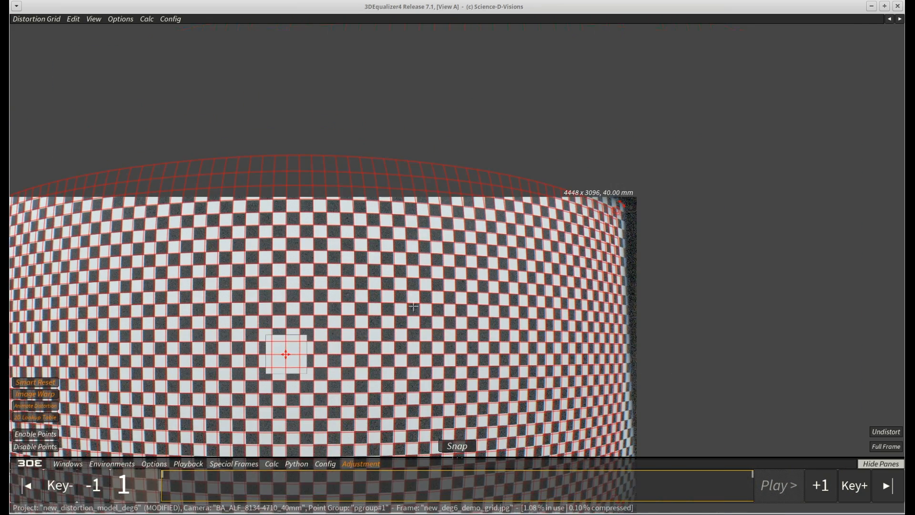
key("f")
key("space")
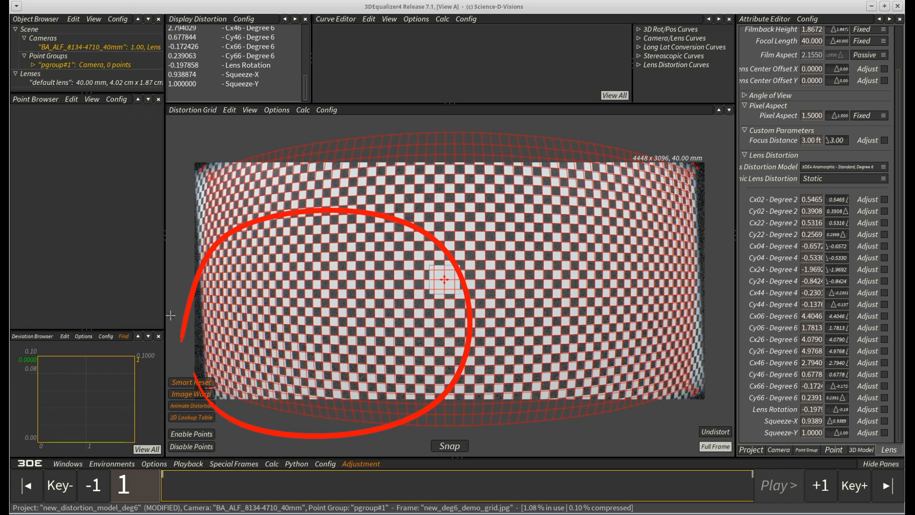
Hide the distortion grid and undistort the footage to examine the straightness of the checkerboard lines
left_click(257, 116)
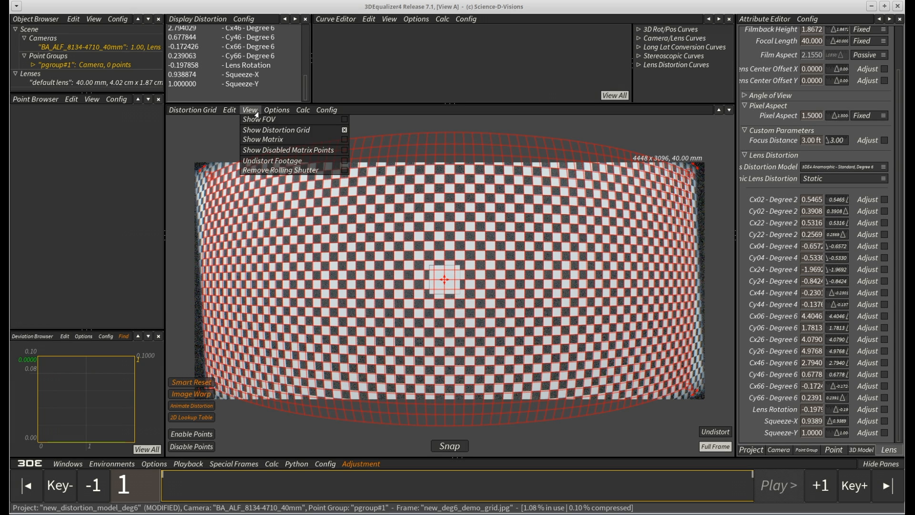
left_click(329, 132)
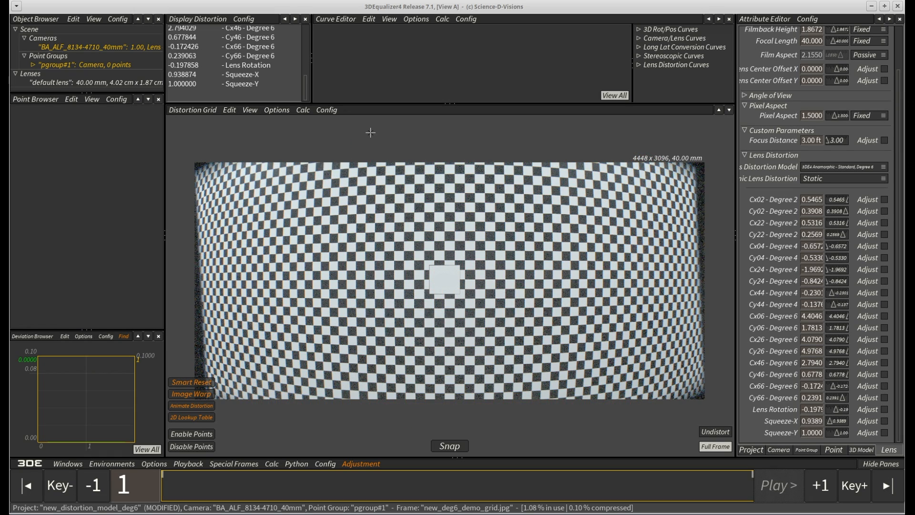
left_click(715, 432)
key("space")
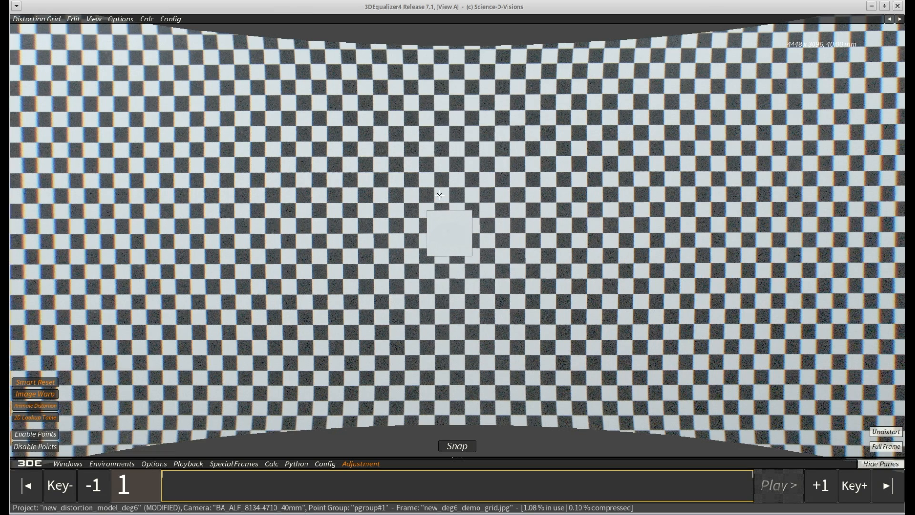
right_click_drag(439, 195, 437, 173)
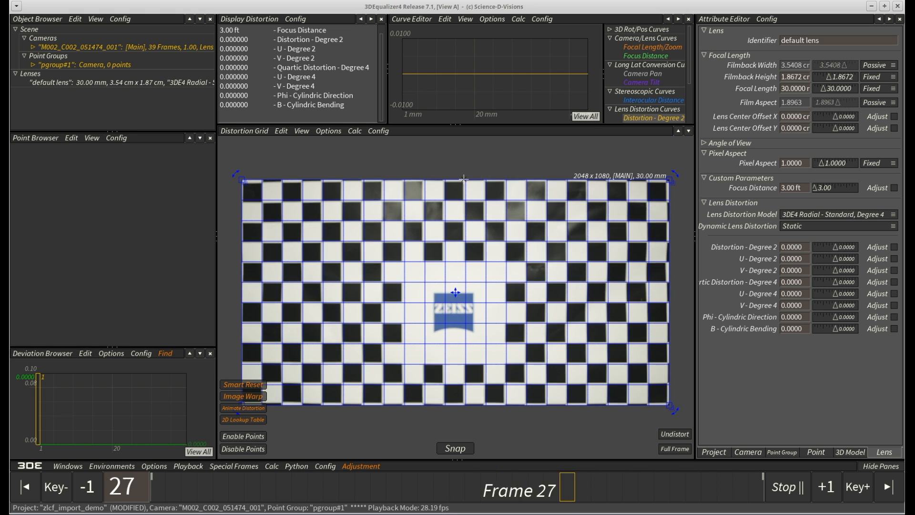
Stop the Zeiss footage playback, show the camera attributes, and examine the undistorted grid against the checkerboard's upper-right corner
key("space")
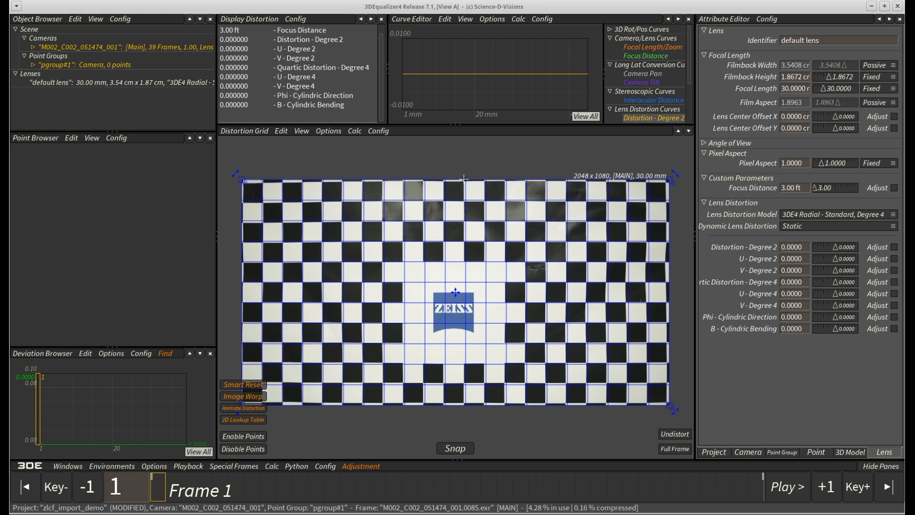
left_click(742, 454)
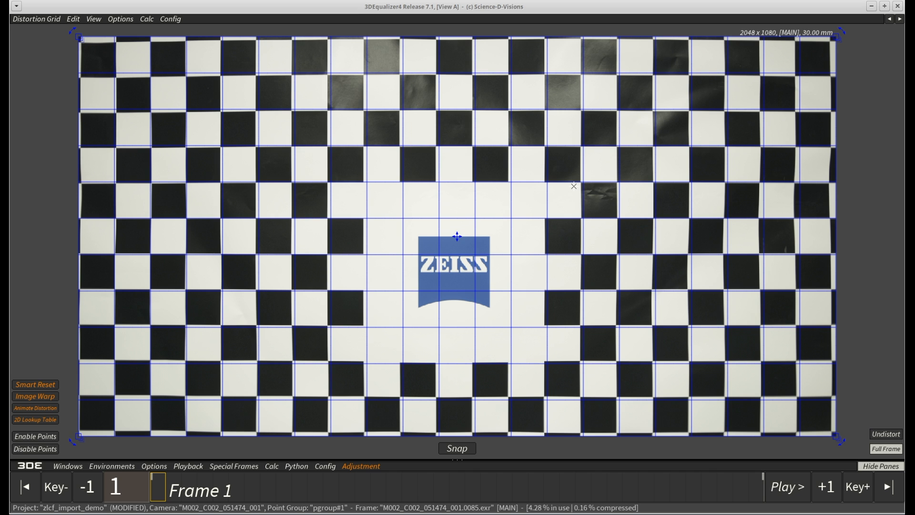
scroll(574, 186, "up", 5)
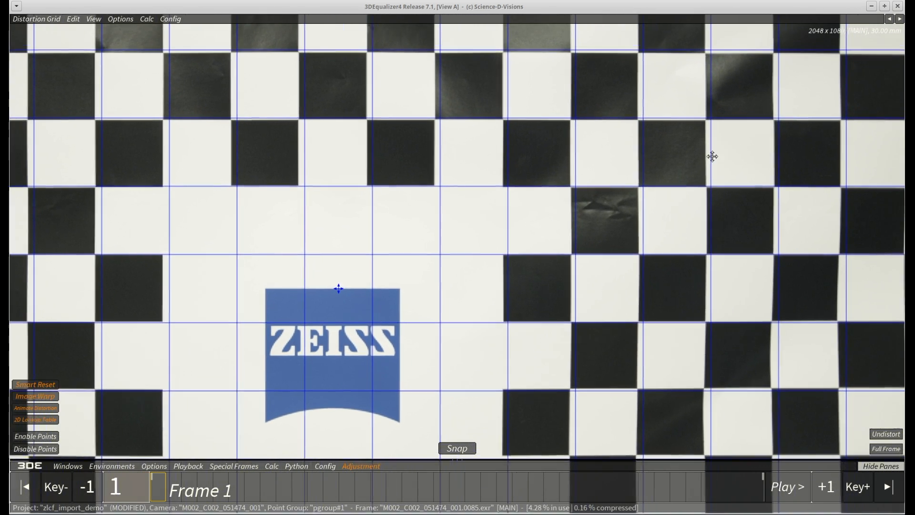
middle_click_drag(713, 156, 305, 365)
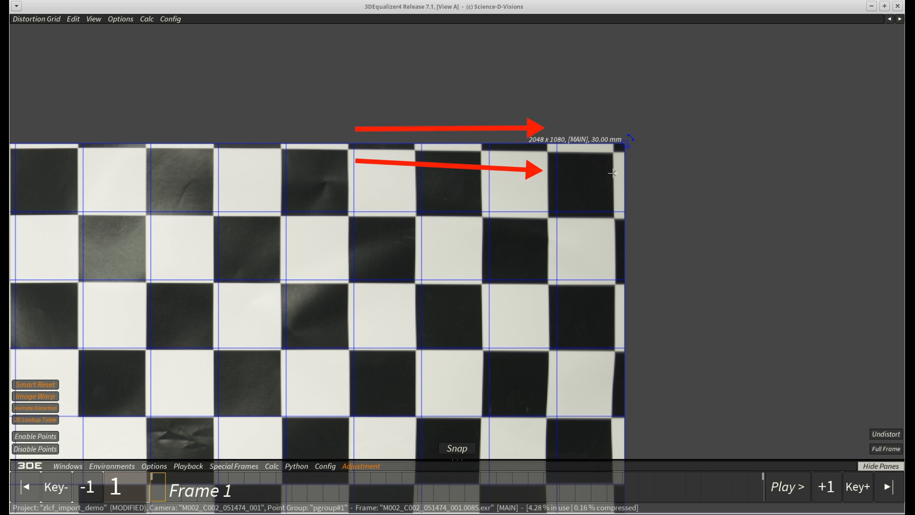
key("space")
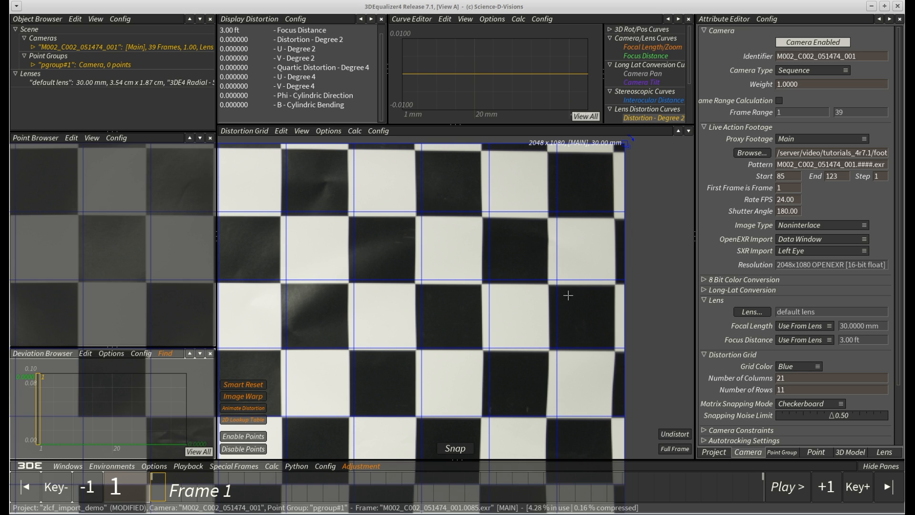
Inspect the footage's timeCode attribute with the Patcha OpenEXR Metadata Extractor, and close the extractor
left_click(438, 21)
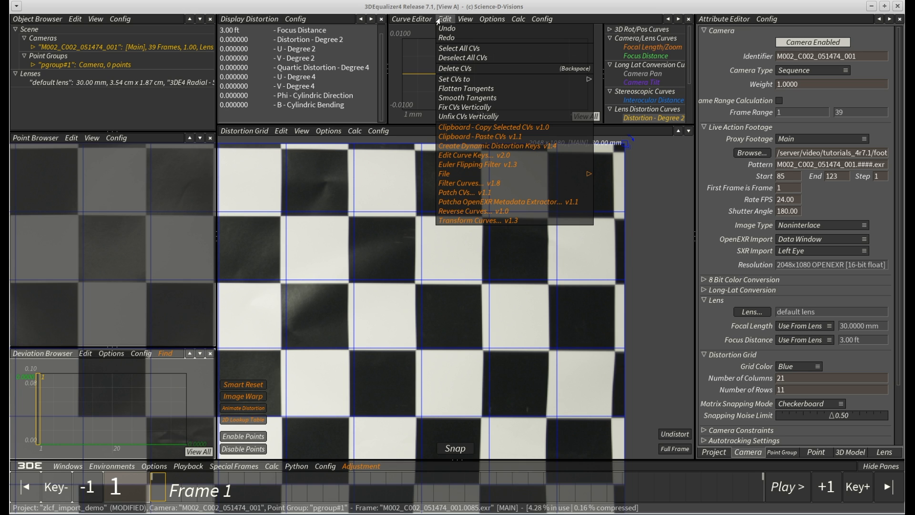
left_click(445, 203)
left_click(365, 224)
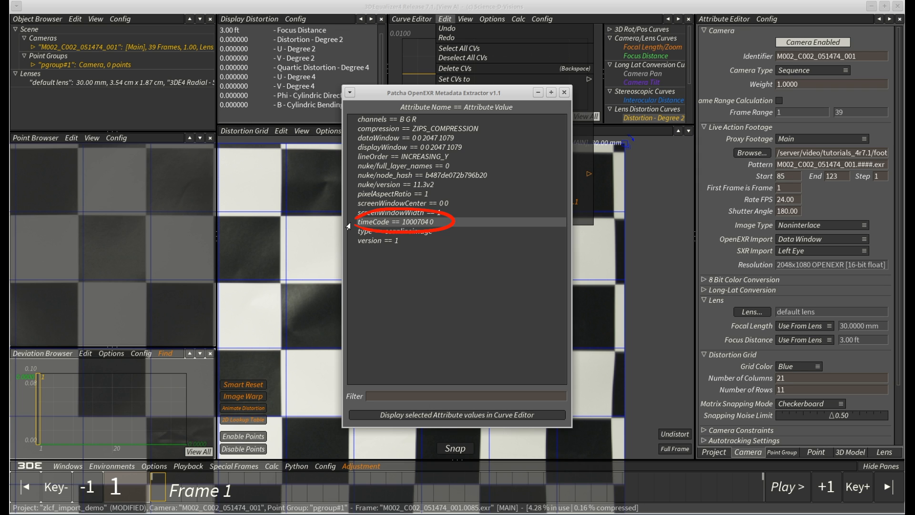
left_click(565, 92)
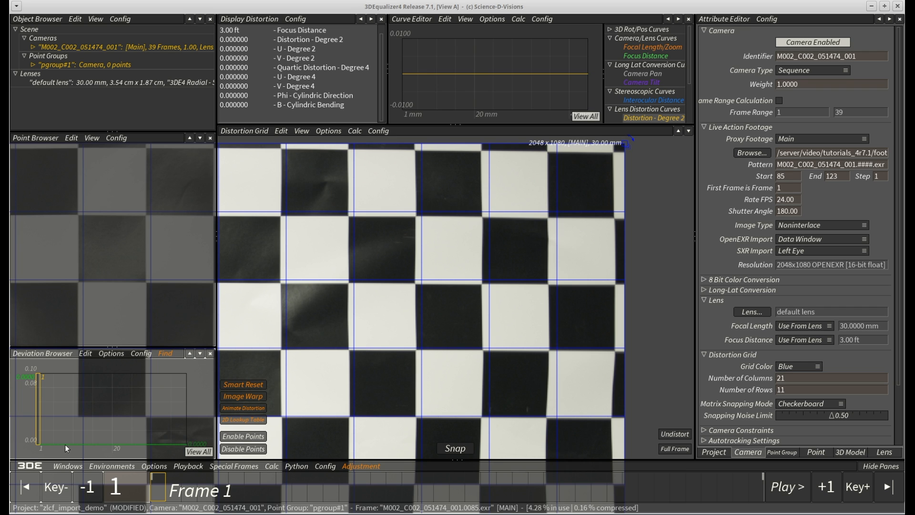
Start the Zeiss Extended Metadata import and load silverstack-lens-data-M002_C002_051474.zlcf from the project_files folder
left_click(29, 466)
mouse_move(95, 438)
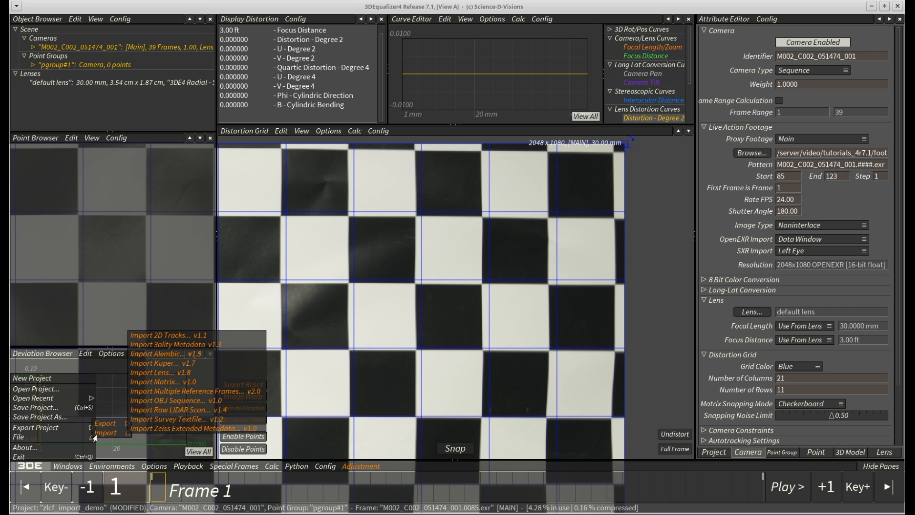
left_click(143, 428)
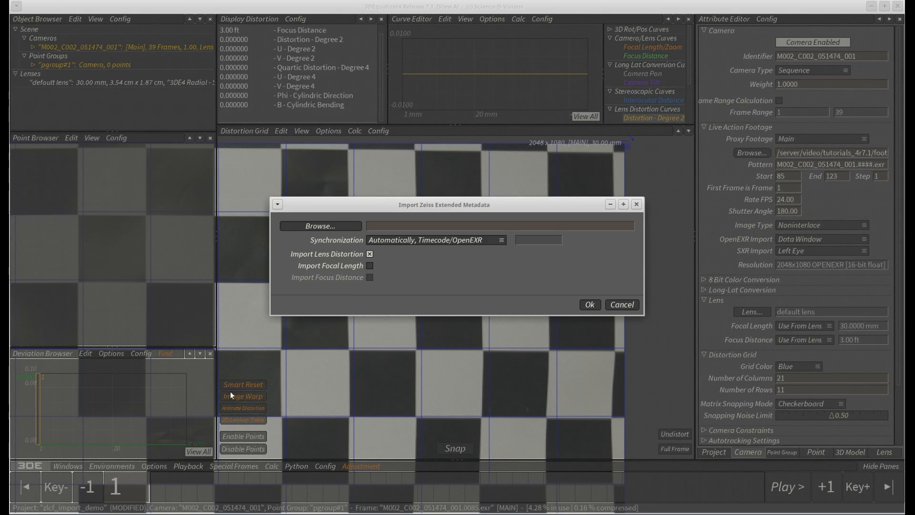
left_click(353, 227)
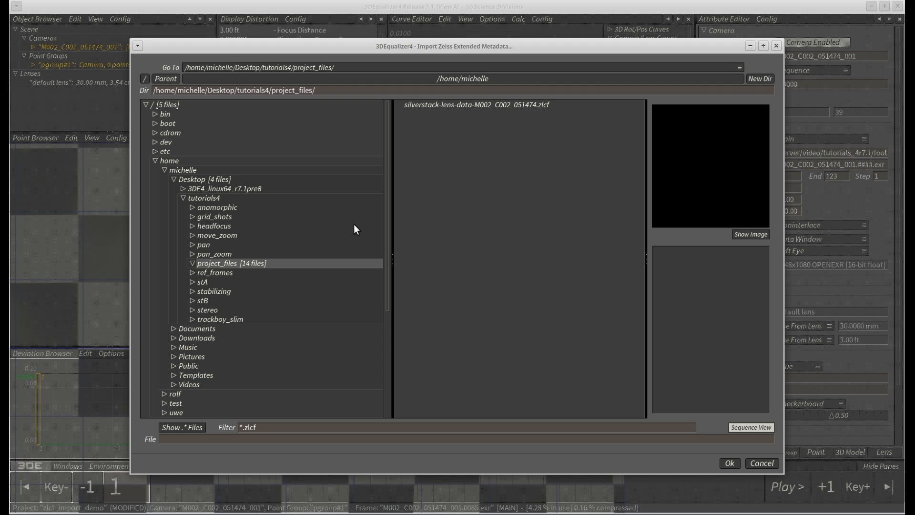
left_click(455, 105)
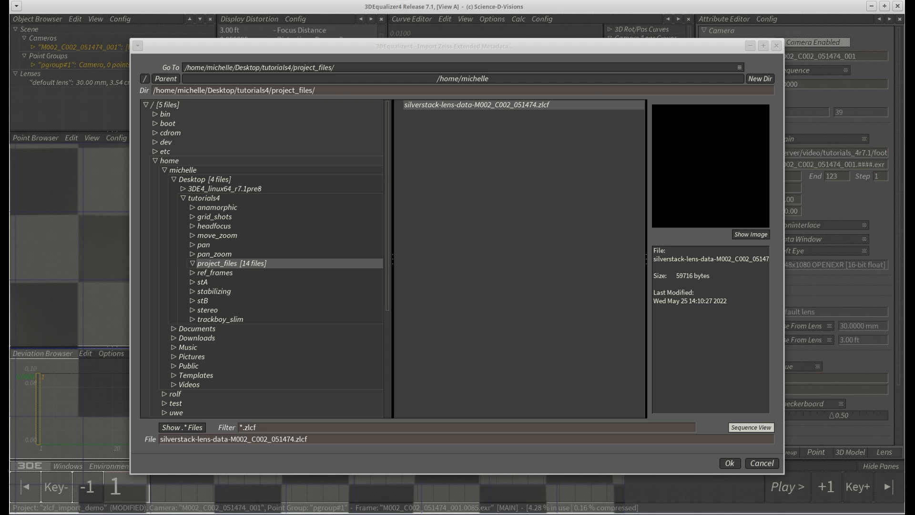
left_click(728, 463)
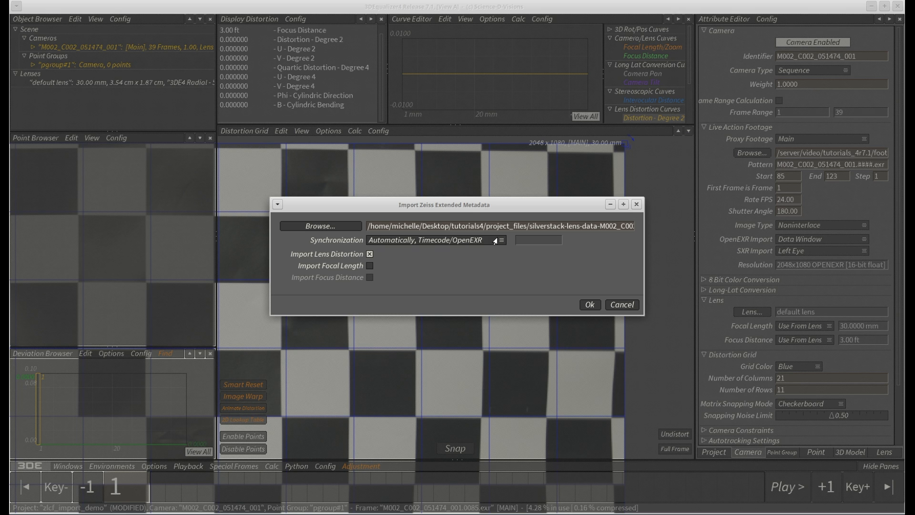
Try manual synchronization with a frame offset of 1234, and return to Automatically, Timecode/OpenEXR
left_click(495, 241)
left_click(494, 249)
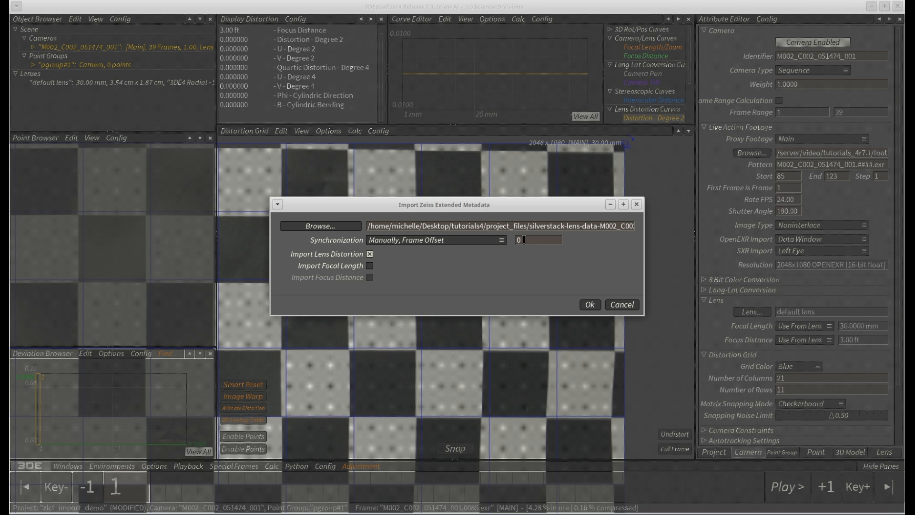
type("1234")
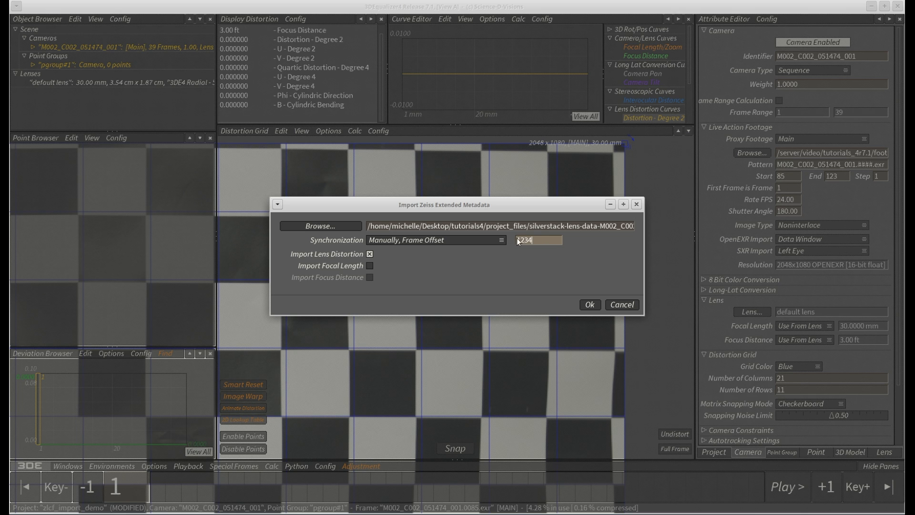
left_click_drag(540, 240, 470, 242)
key("BackSpace")
left_click(470, 245)
left_click(470, 226)
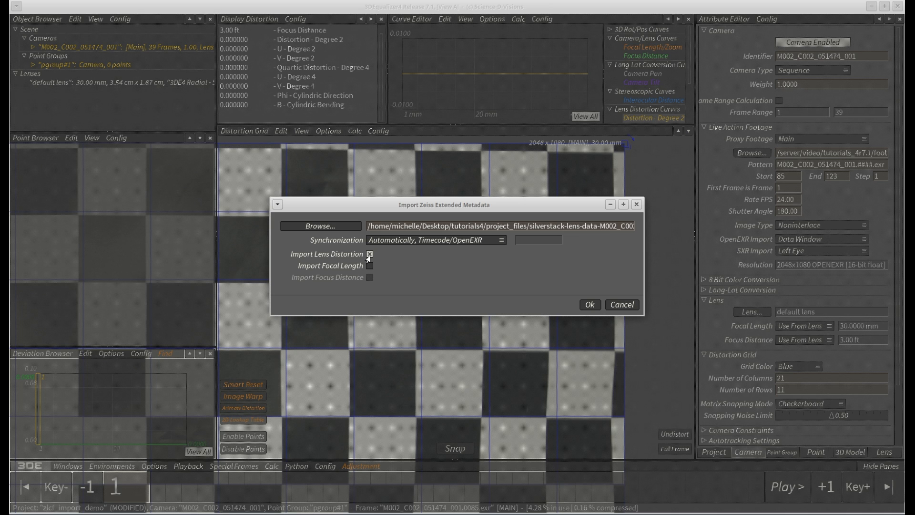
Leave lens distortion enabled and focal length disabled in the import options, and import the Zeiss metadata
left_click(370, 254)
left_click(369, 265)
left_click(370, 266)
left_click(370, 278)
left_click(370, 254)
left_click(590, 307)
left_click(590, 305)
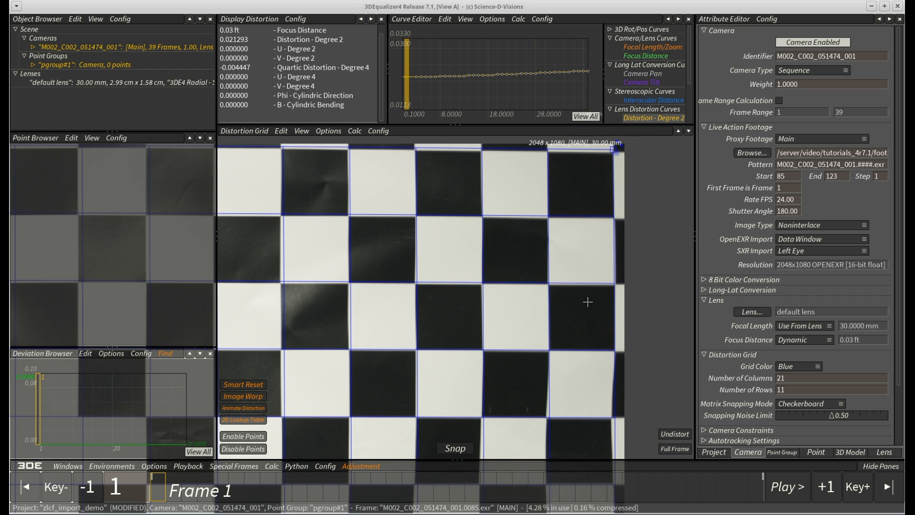
Play the sequence and examine how the distortion grid follows the checkerboard's upper-right corner
key("f")
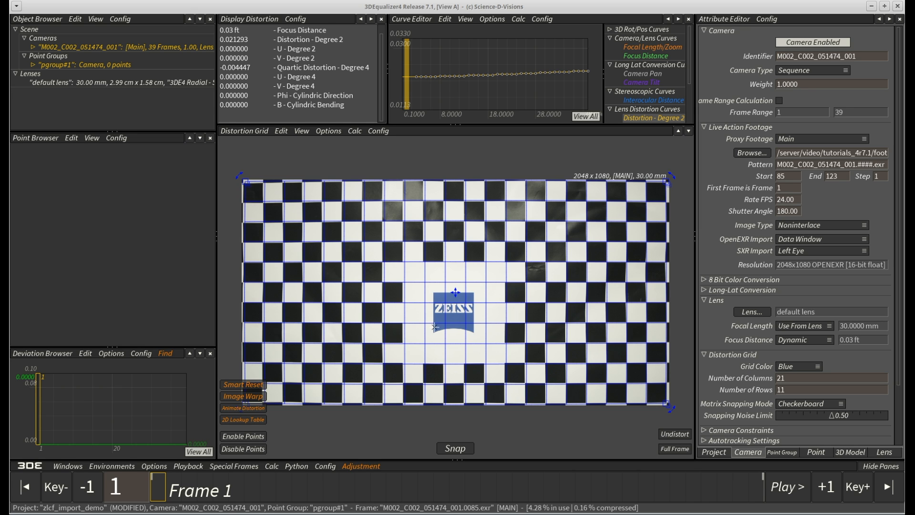
key("space")
right_click_drag(643, 201, 788, 155)
middle_click_drag(788, 154, 459, 305)
key("space")
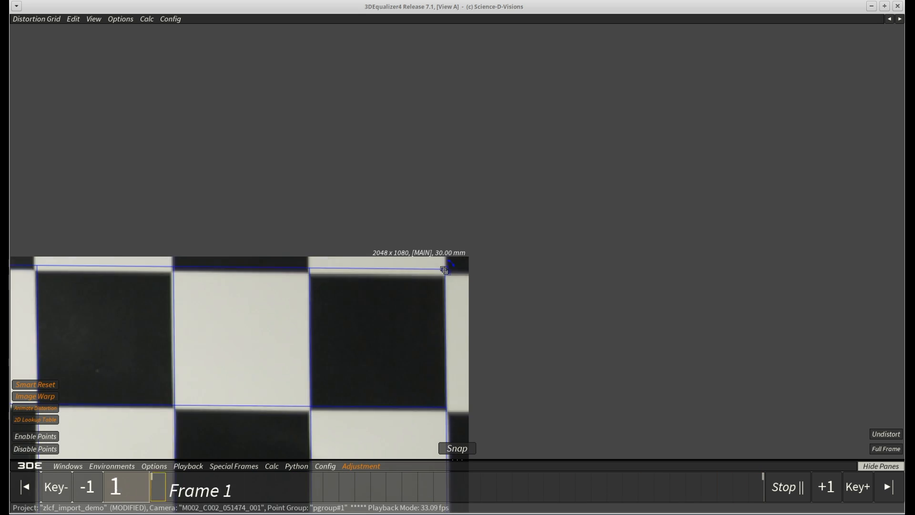
key("space")
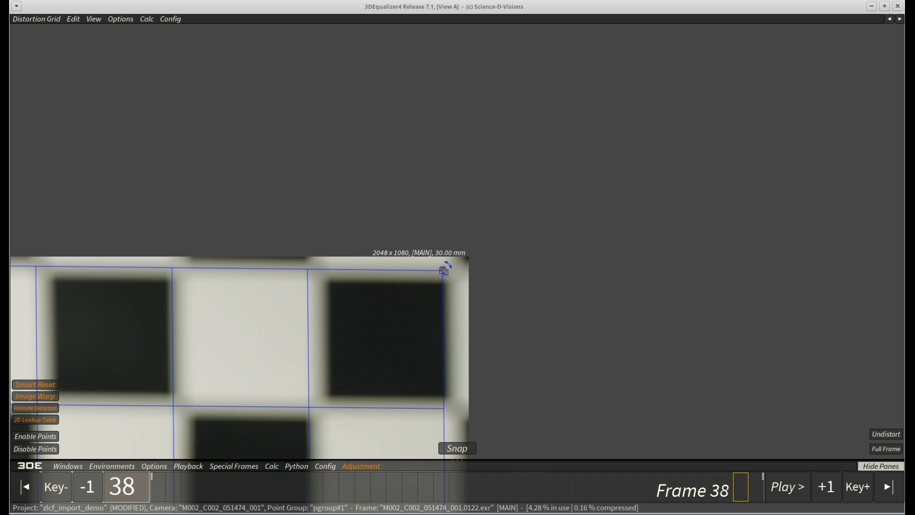
Extend the grid's upper-right corner point beyond the footage edge from the first frame, and play the sequence to check its motion
key("Home")
left_click_drag(444, 271, 502, 220)
key("space")
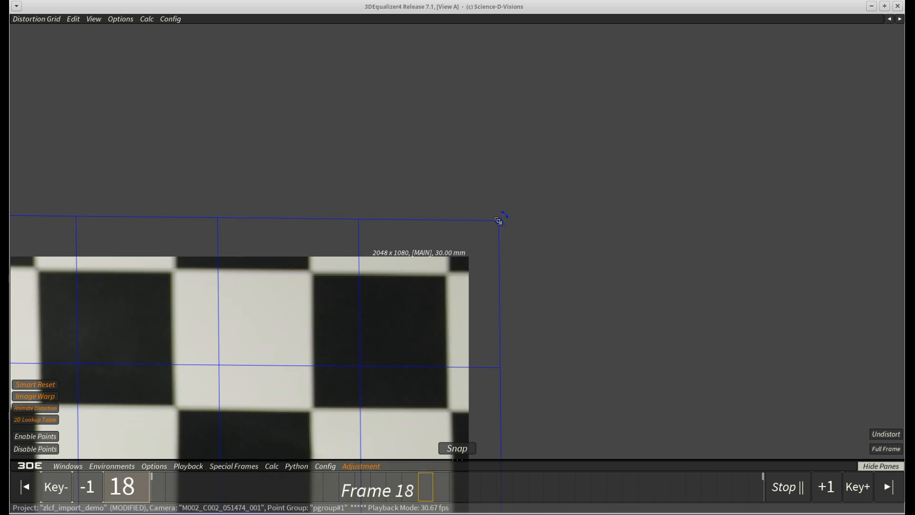
key("space")
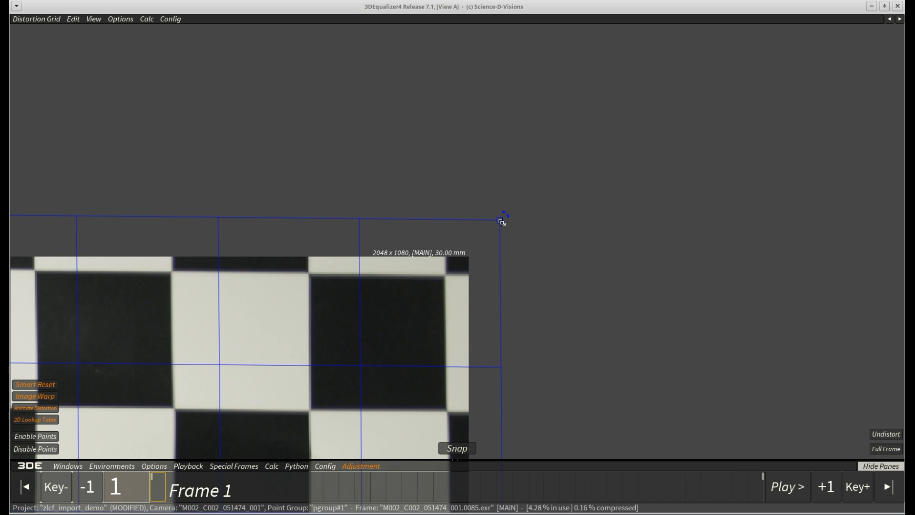
Move the grid's upper-right corner point back inside the footage to align with the checkers, and return to the full layout
key("f")
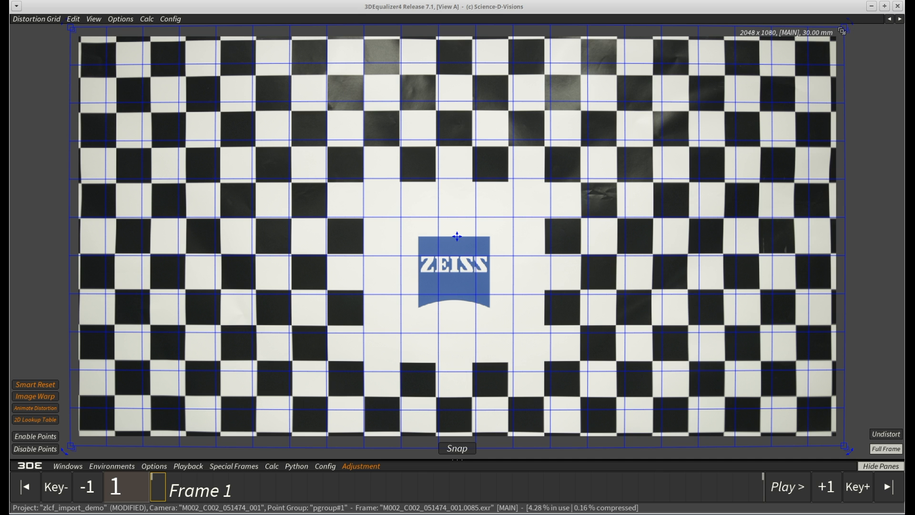
left_click_drag(842, 31, 831, 44)
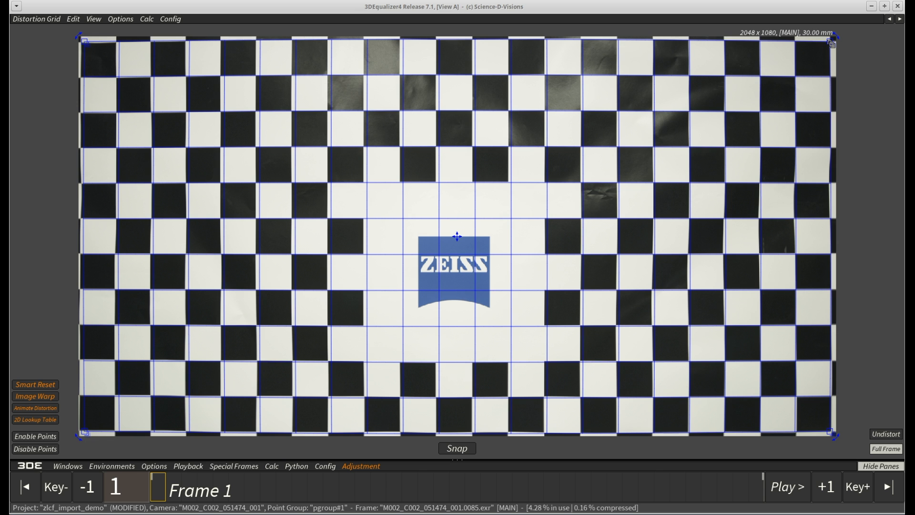
key("space")
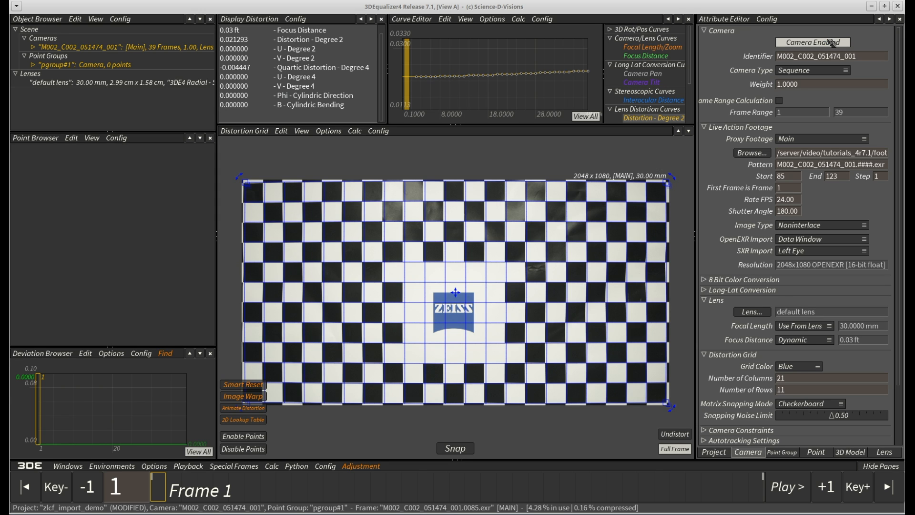
Inspect the lens's dynamic distortion settings and the camera's Focus Distance curve
left_click(884, 452)
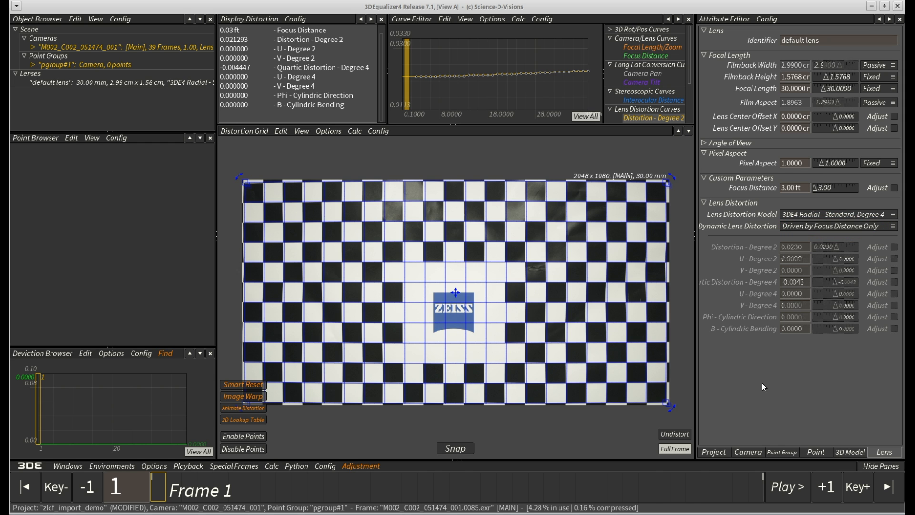
left_click(748, 451)
left_click(637, 57)
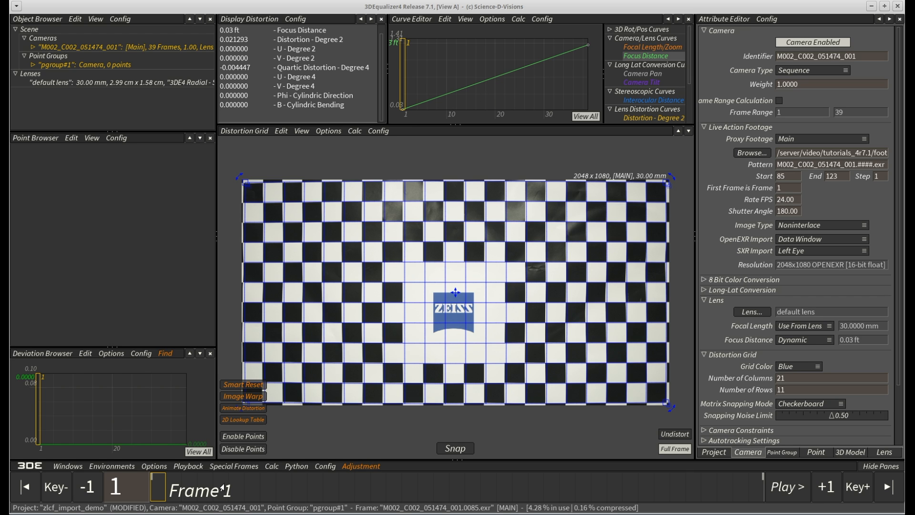
mouse_move(162, 494)
left_mouse_down()
mouse_move(325, 480)
mouse_move(755, 483)
mouse_move(173, 481)
left_mouse_up()
Smooth the Distortion - Degree 2 curve by applying a Gauss filter with a cutoff frequency of 15
left_click(625, 118)
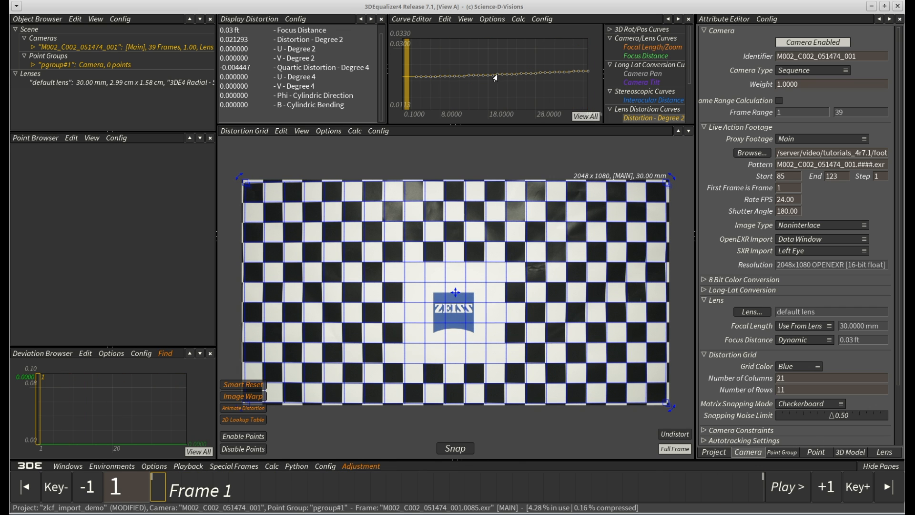
right_click_drag(494, 77, 500, 181)
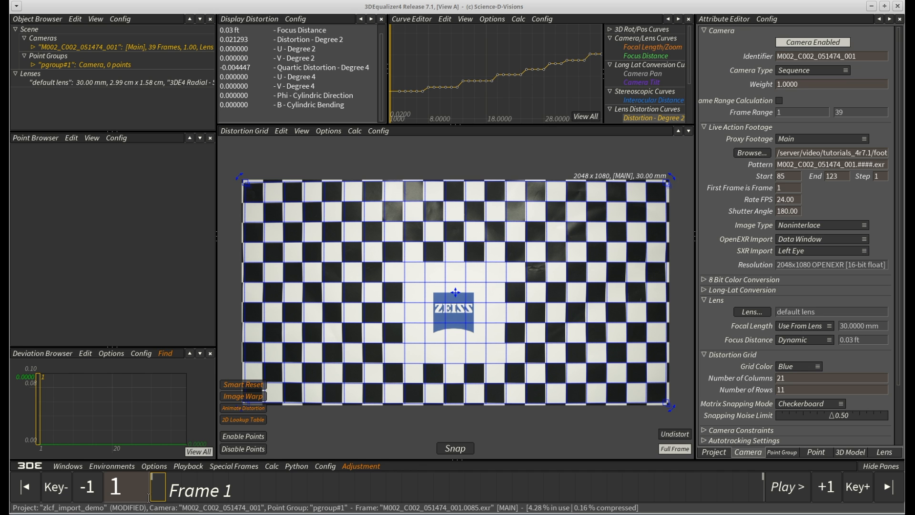
mouse_move(154, 496)
left_mouse_down()
mouse_move(672, 489)
mouse_move(152, 490)
left_mouse_up()
left_click(445, 19)
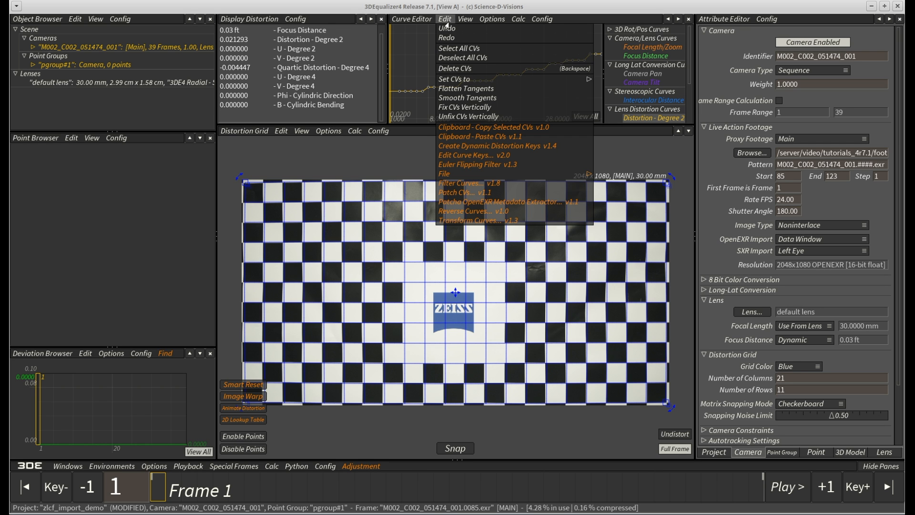
left_click(441, 183)
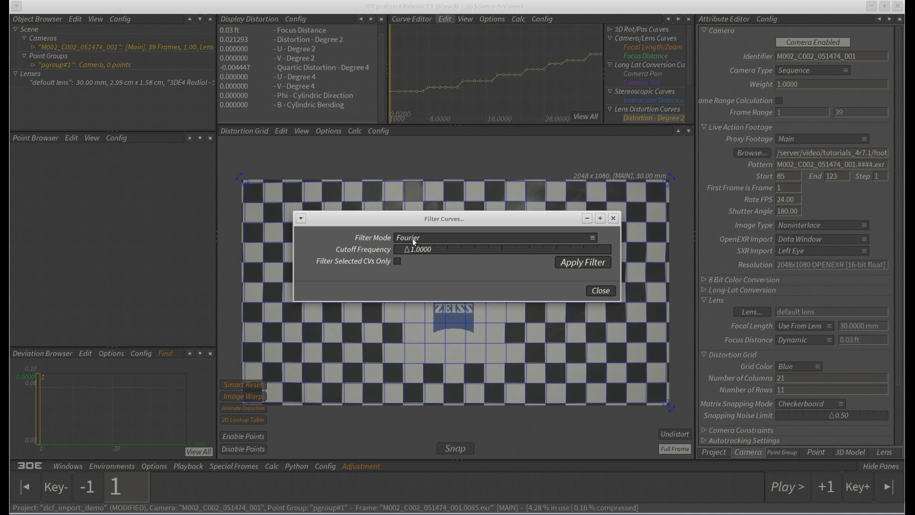
left_click(405, 239)
left_click(404, 251)
left_click_drag(405, 250, 639, 257)
left_click(585, 267)
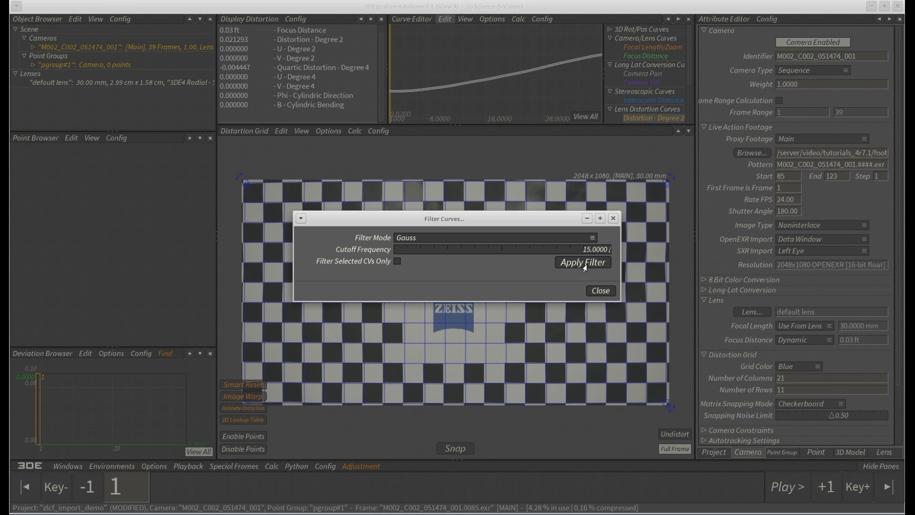
left_click(585, 267)
left_click(600, 290)
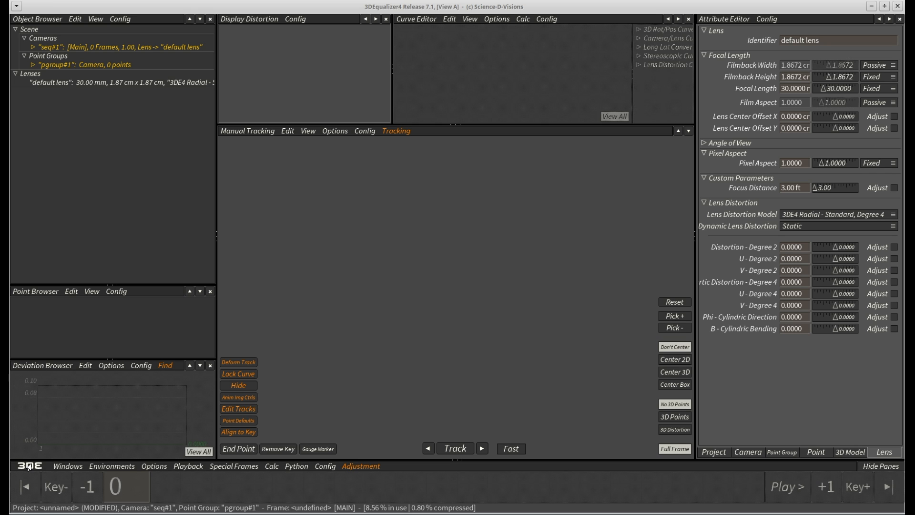
Start a multiple reference frames import, browse to the tutorials4/ref_frames folder, and enlarge the preview of IMG_0046.jpg
left_click(28, 466)
mouse_move(62, 439)
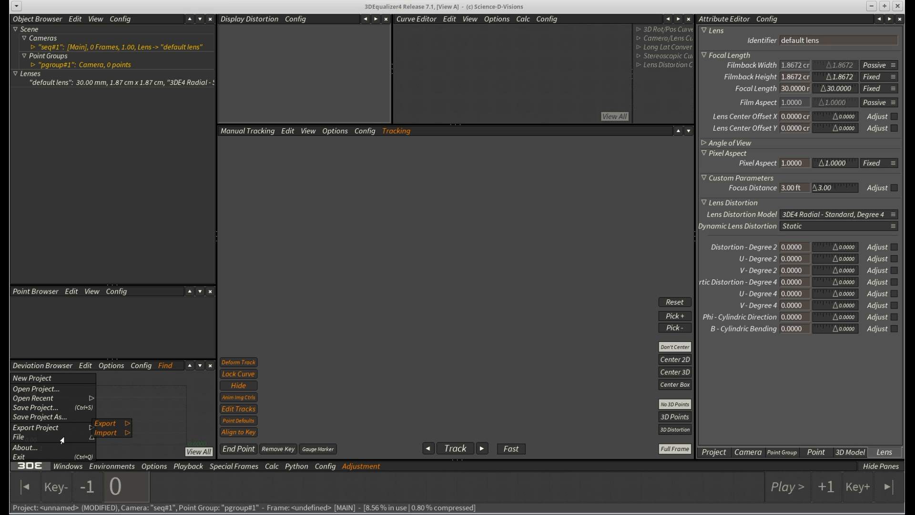
mouse_move(93, 434)
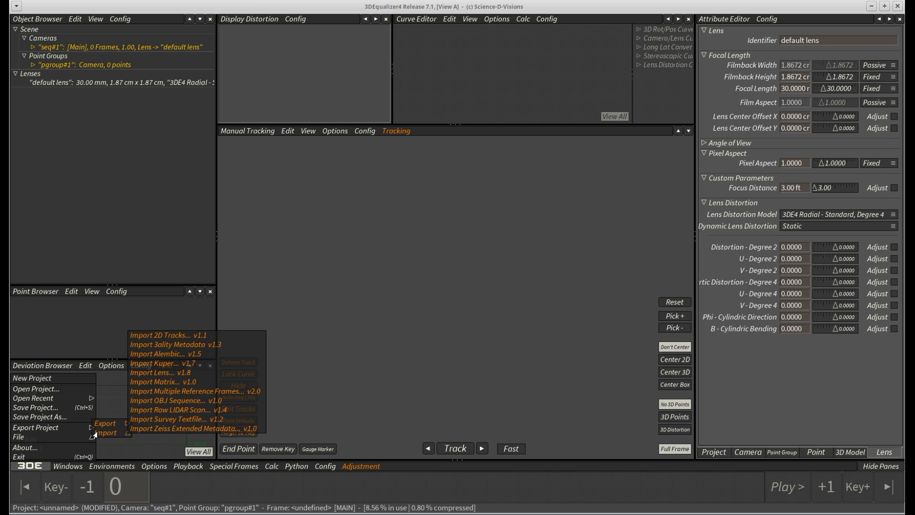
left_click(194, 392)
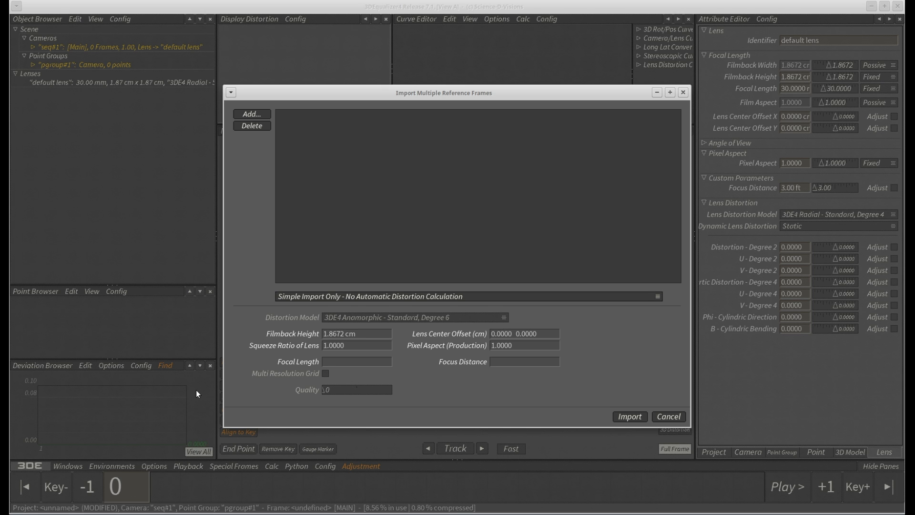
left_click(251, 115)
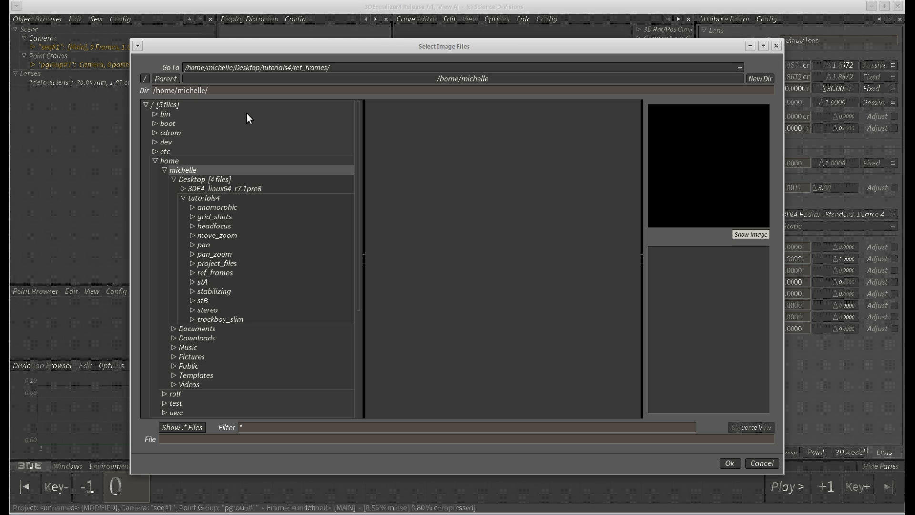
left_click(230, 271)
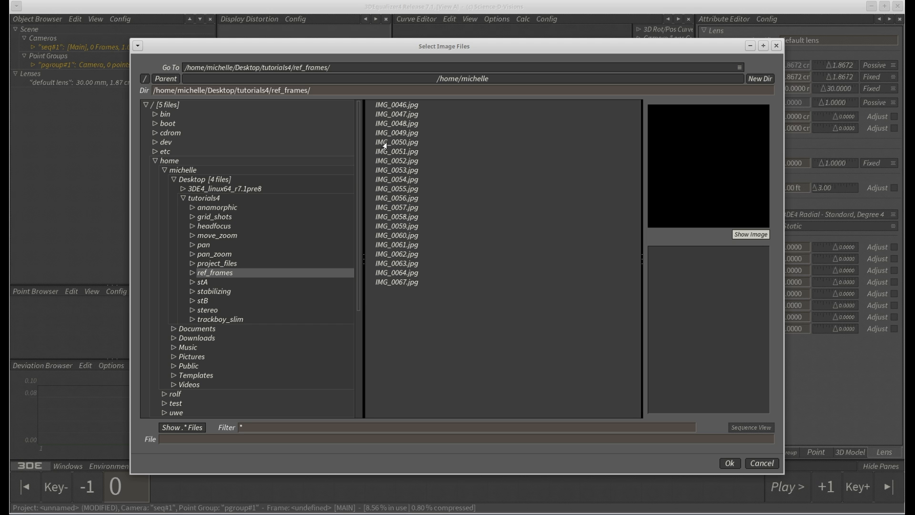
left_click(424, 106)
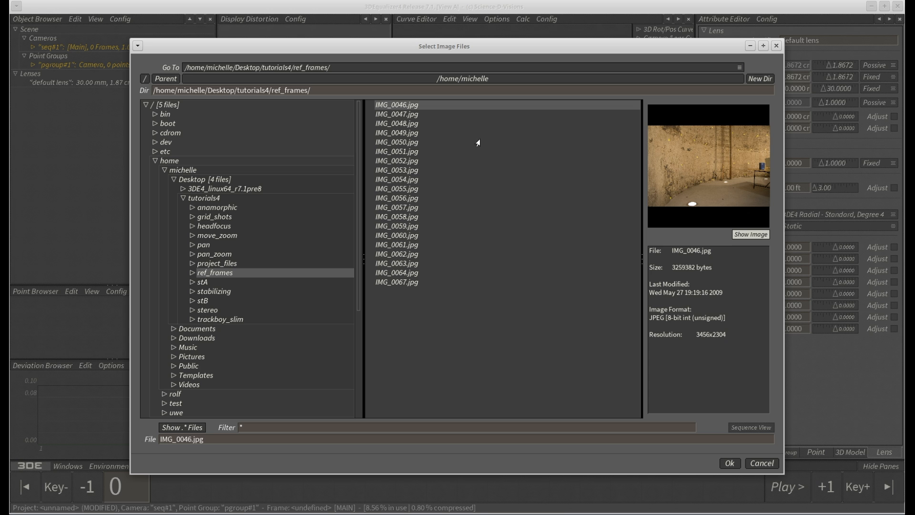
left_click_drag(642, 262, 577, 268)
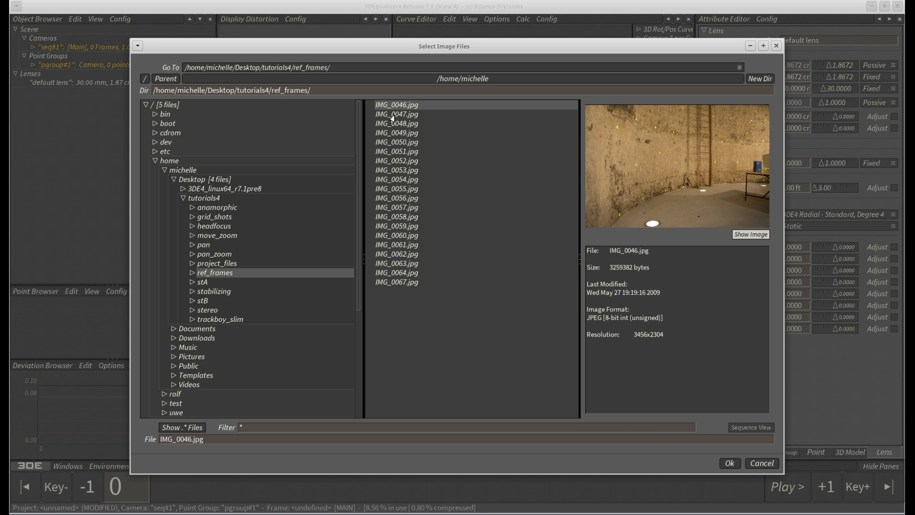
Try selecting individual reference images IMG_0067.jpg, IMG_0062.jpg, IMG_0059.jpg and IMG_0056.jpg
left_click(399, 282, "shift")
left_click(400, 282)
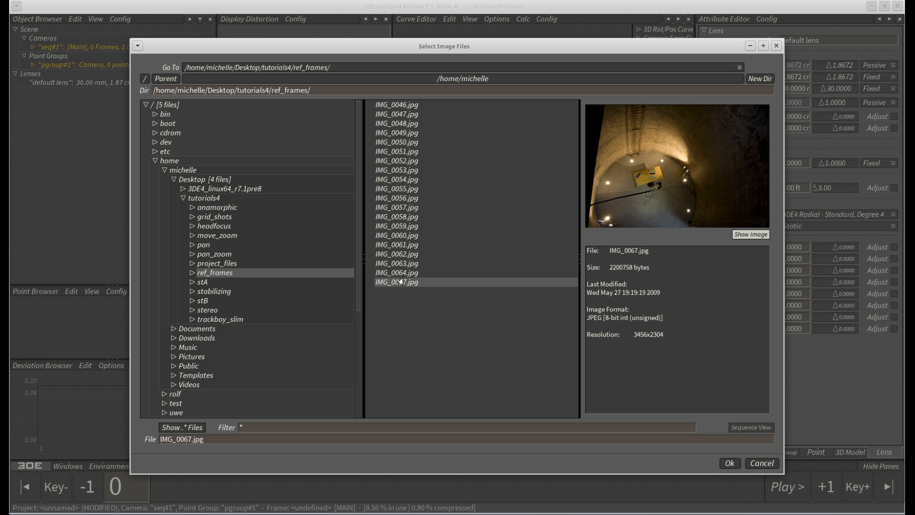
left_click(402, 254, "ctrl")
left_click(402, 226, "ctrl")
left_click(403, 198, "ctrl")
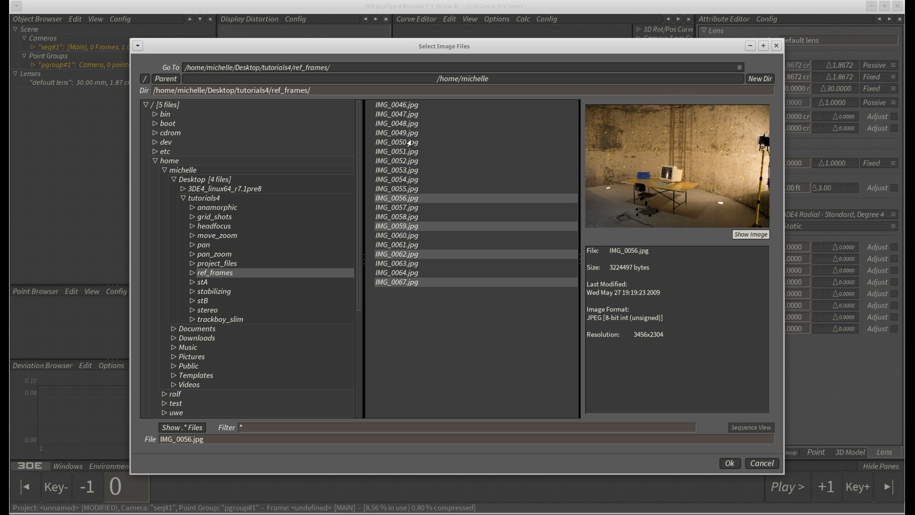
left_click(410, 106, "shift")
Add all ref_frames images from IMG_0046.jpg through IMG_0067.jpg, and import them without automatic distortion calculation
left_click(410, 105)
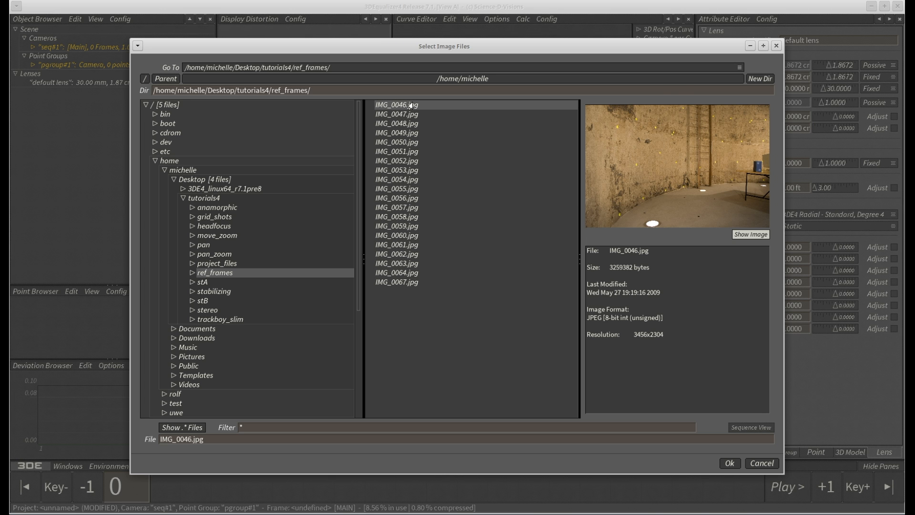
left_click_drag(410, 105, 413, 288)
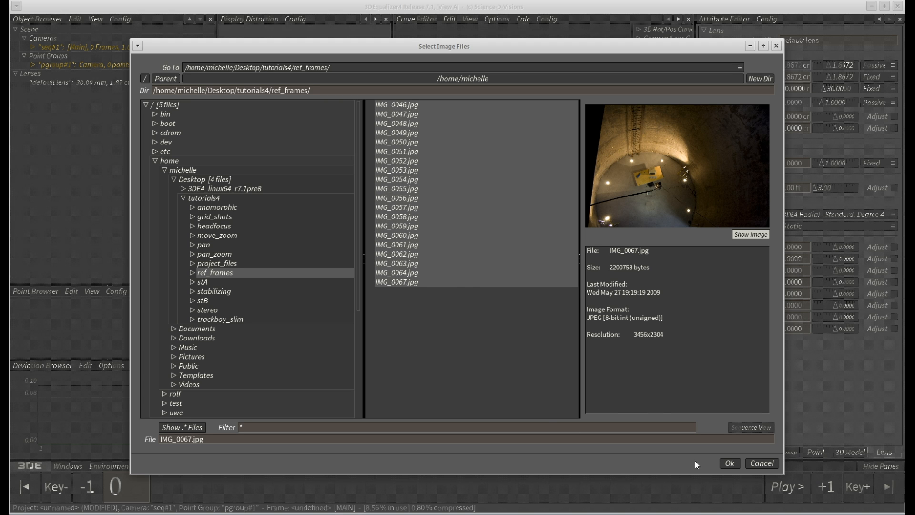
left_click(729, 463)
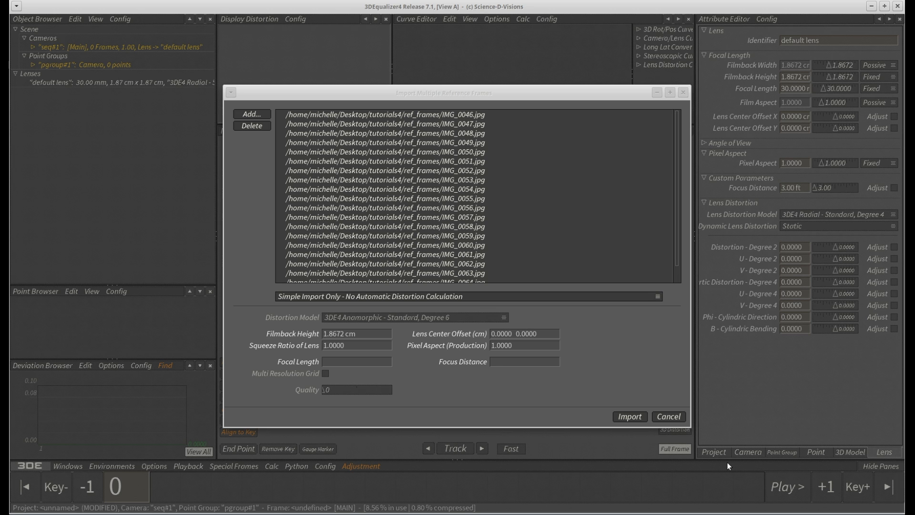
left_click_drag(673, 198, 686, 140)
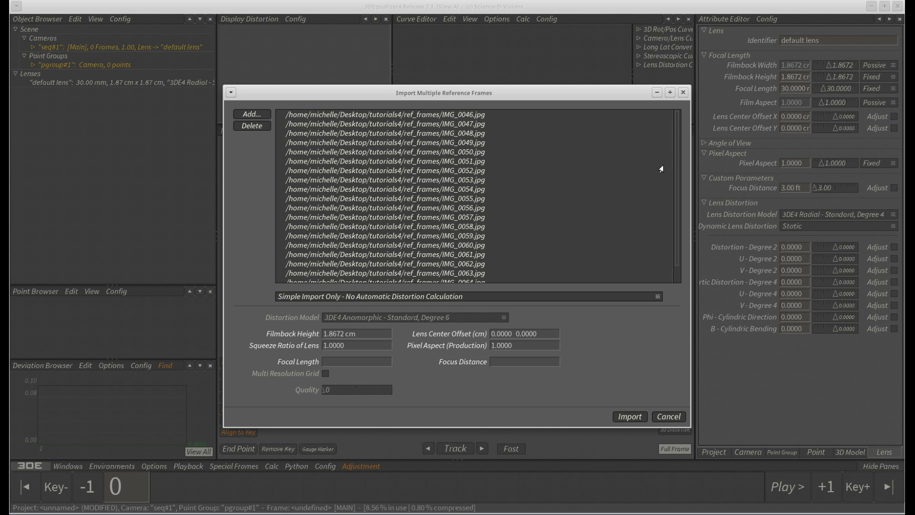
left_click(629, 418)
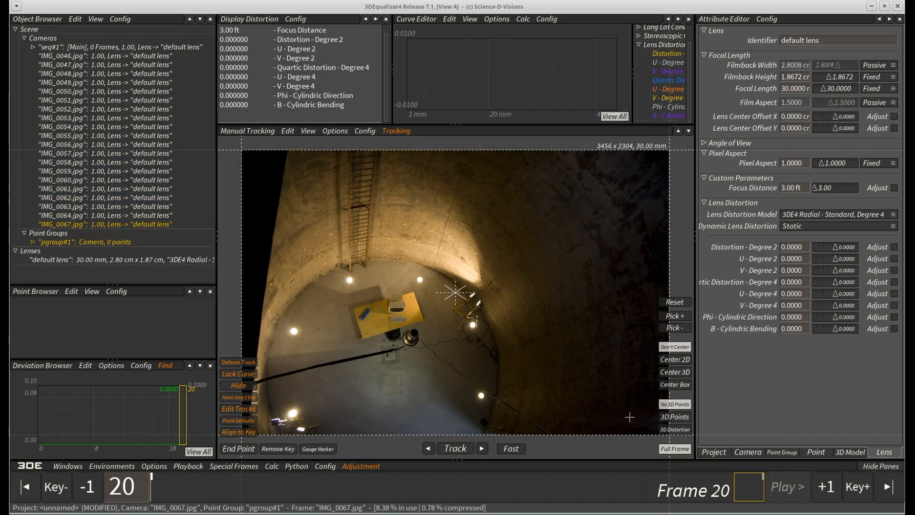
left_click_drag(746, 489, 768, 485)
Start a new project, discarding the current changes, and switch the main view to Distortion Grid
left_click(29, 465)
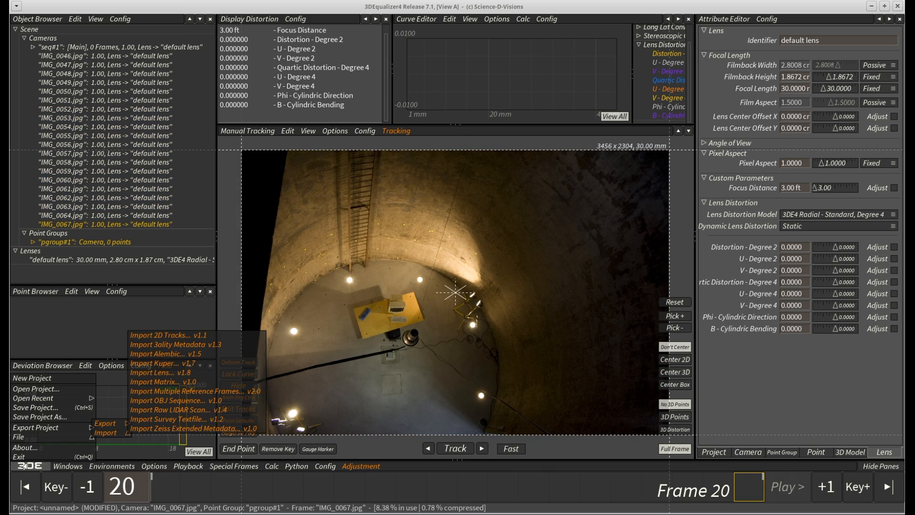
left_click(33, 380)
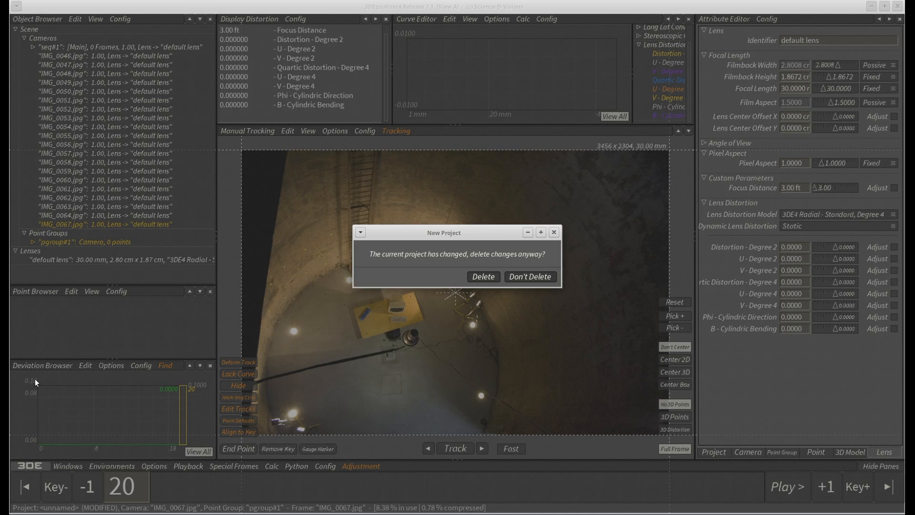
left_click(481, 274)
left_click(248, 131)
left_click(320, 162)
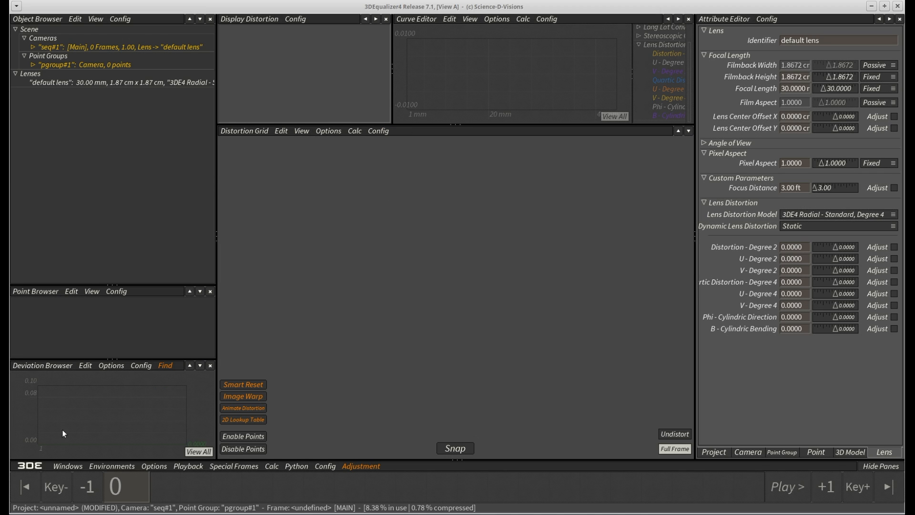
Add the five EF24-105mm classic grid shots (105, 70, 50, 35 and 24 mm) from grid_shots to a multiple reference frames import
left_click(28, 466)
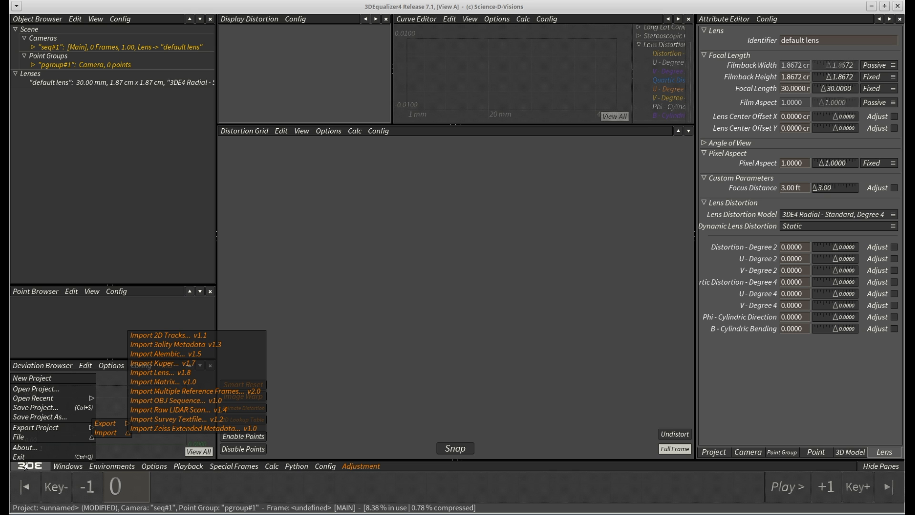
left_click(191, 394)
left_click(255, 112)
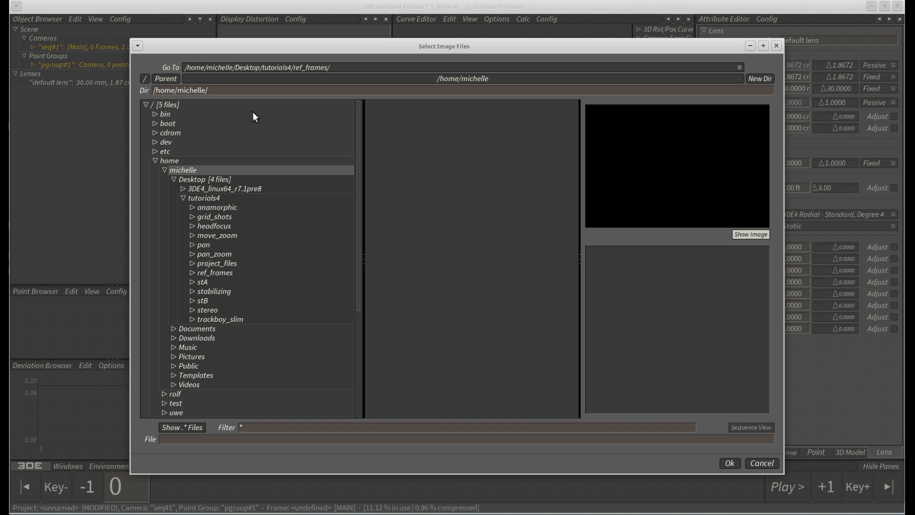
left_click(227, 215)
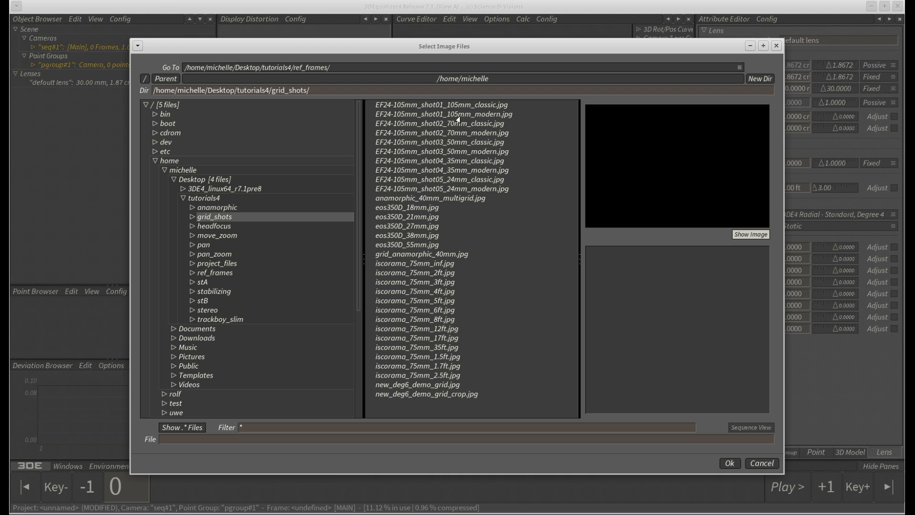
left_click(479, 105)
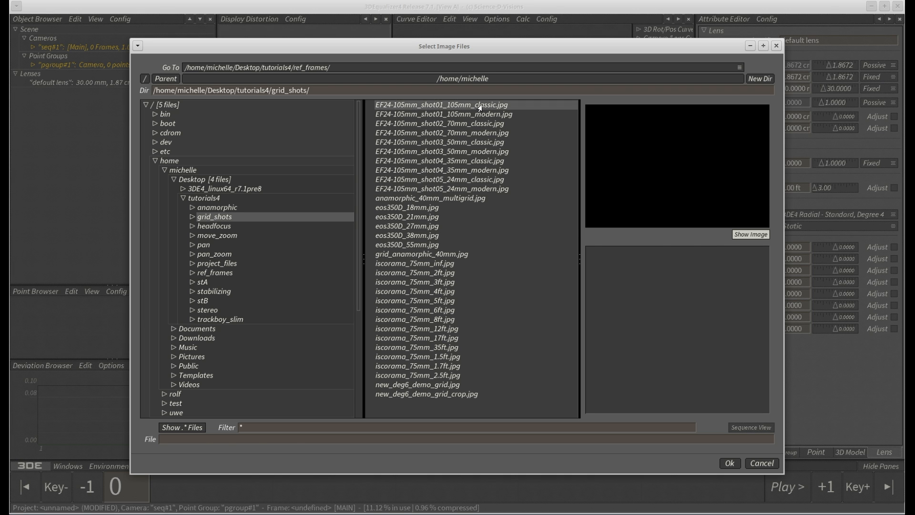
left_click(461, 123, "ctrl")
left_click(455, 142, "ctrl")
left_click(450, 161, "ctrl")
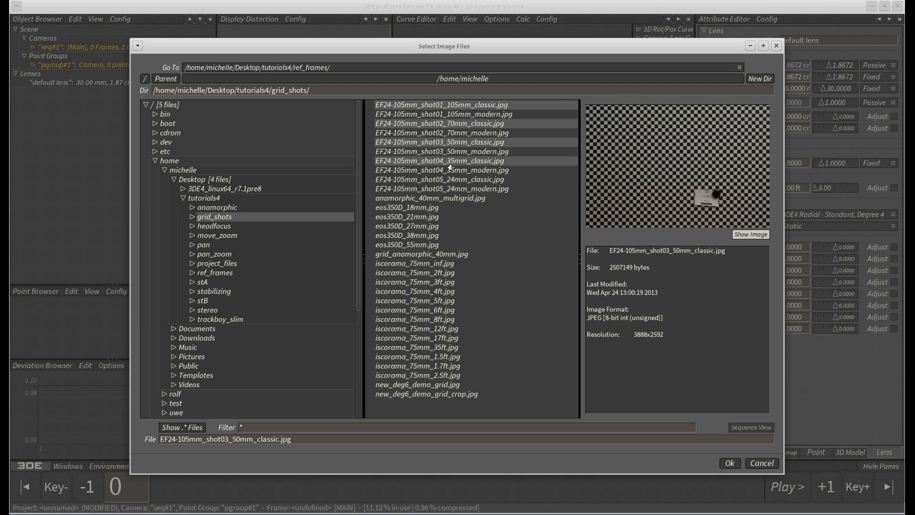
left_click(440, 180, "ctrl")
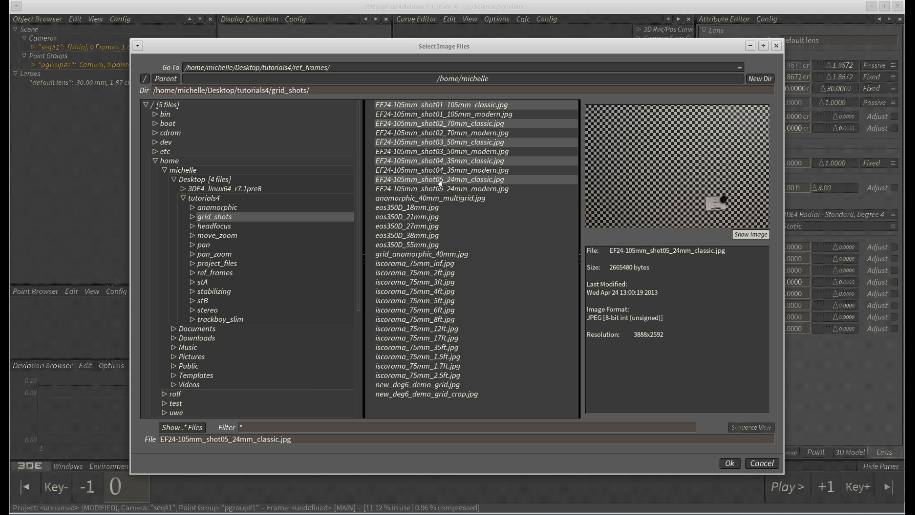
left_click(730, 462)
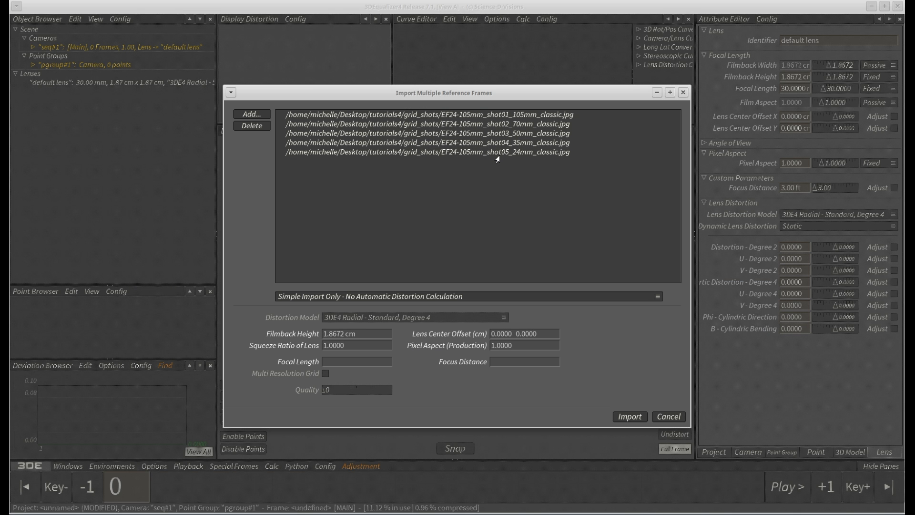
Set the import to automatic distortion calculation with a separate lens for each camera, using the 3DE4 Radial - Standard, Degree 4 model
left_click(455, 296)
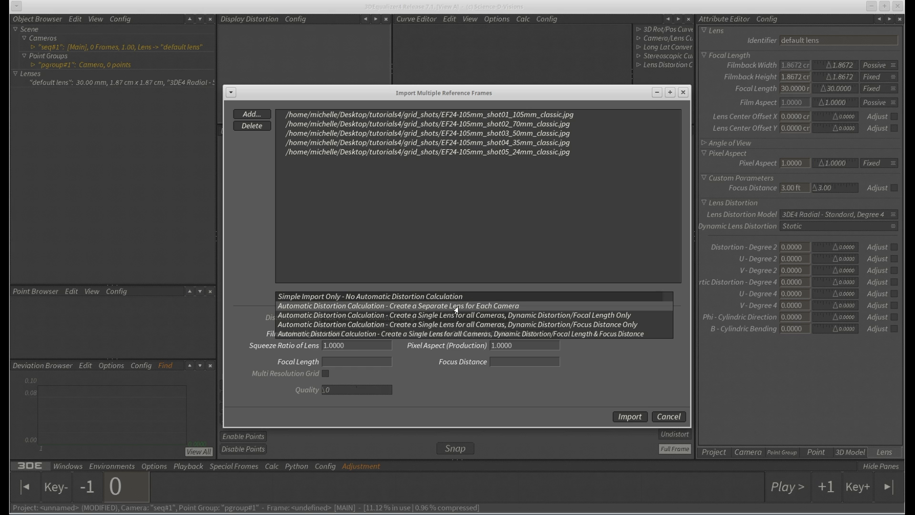
left_click(455, 308)
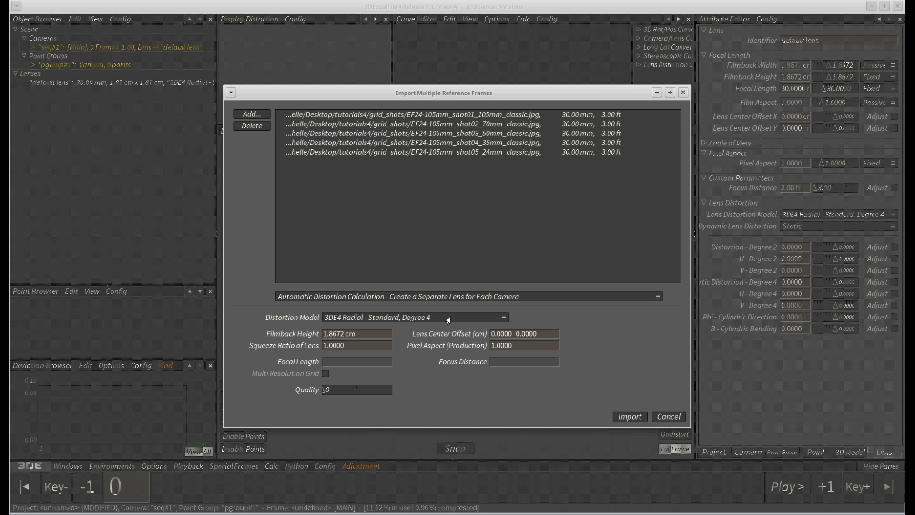
left_click(448, 319)
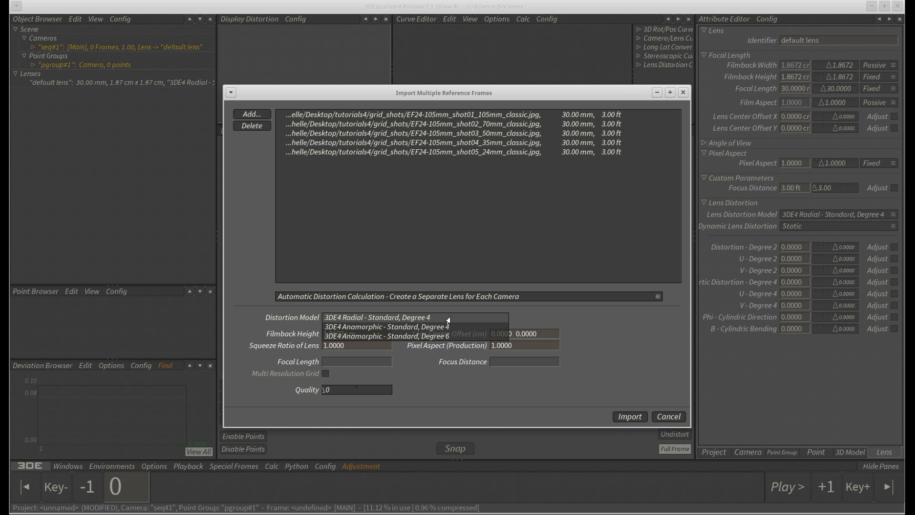
left_click(448, 319)
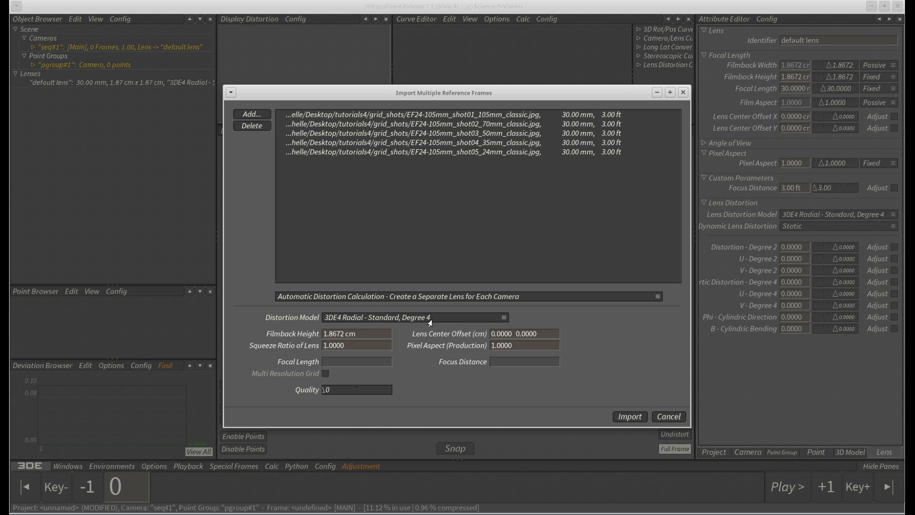
Check the import's filmback height, lens center offset, squeeze ratio and production pixel aspect
left_click_drag(379, 333, 313, 332)
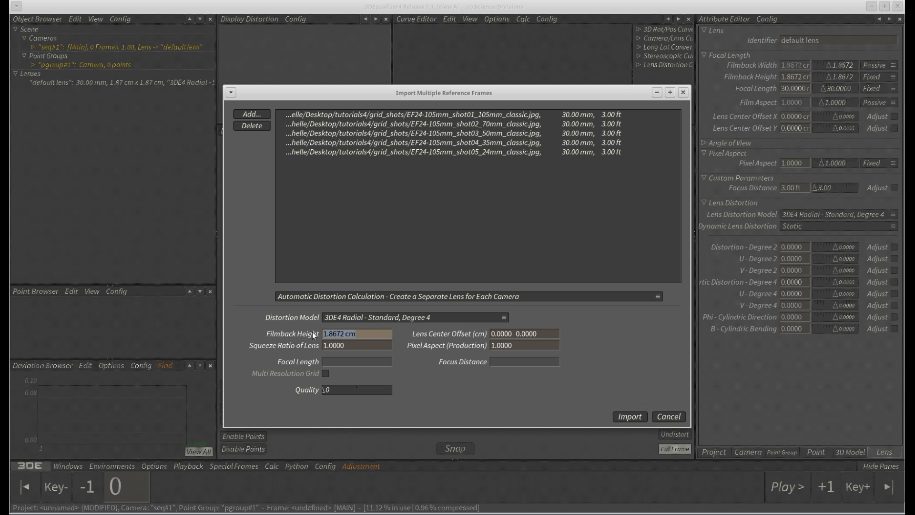
left_click_drag(544, 336, 476, 333)
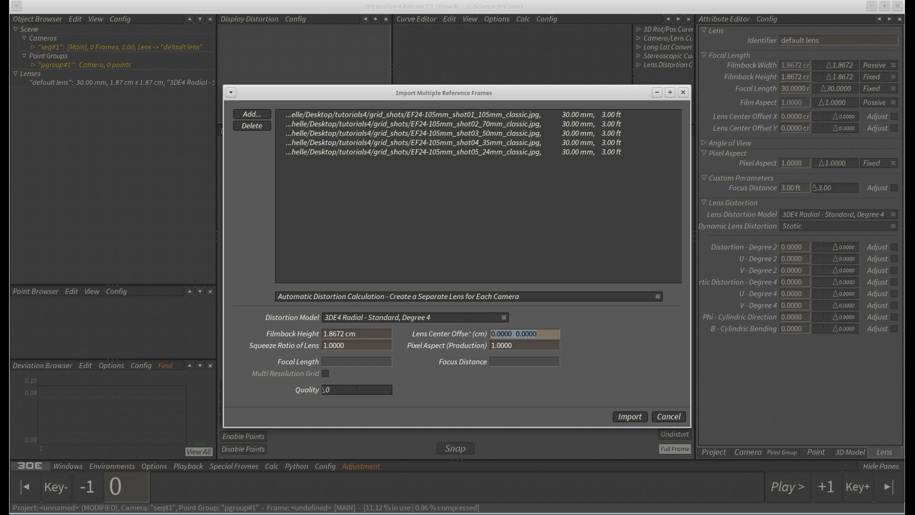
left_click_drag(379, 345, 294, 344)
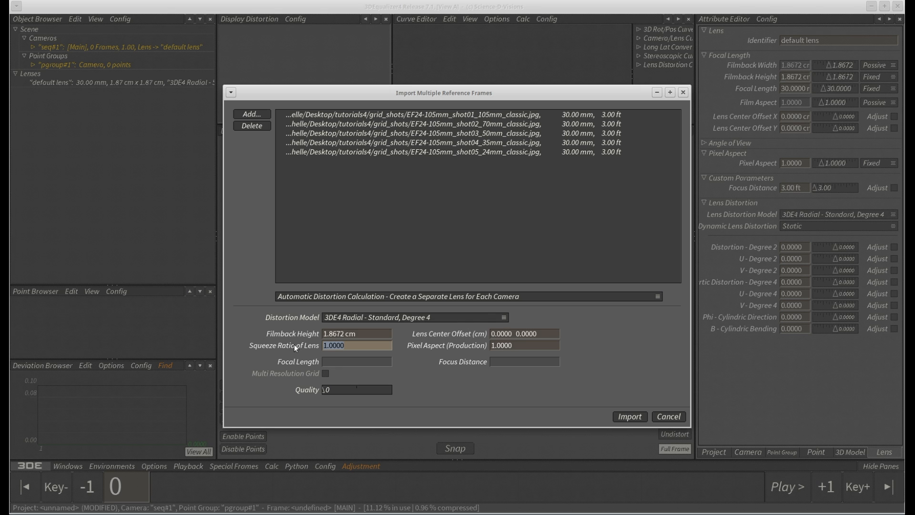
left_click_drag(525, 345, 452, 347)
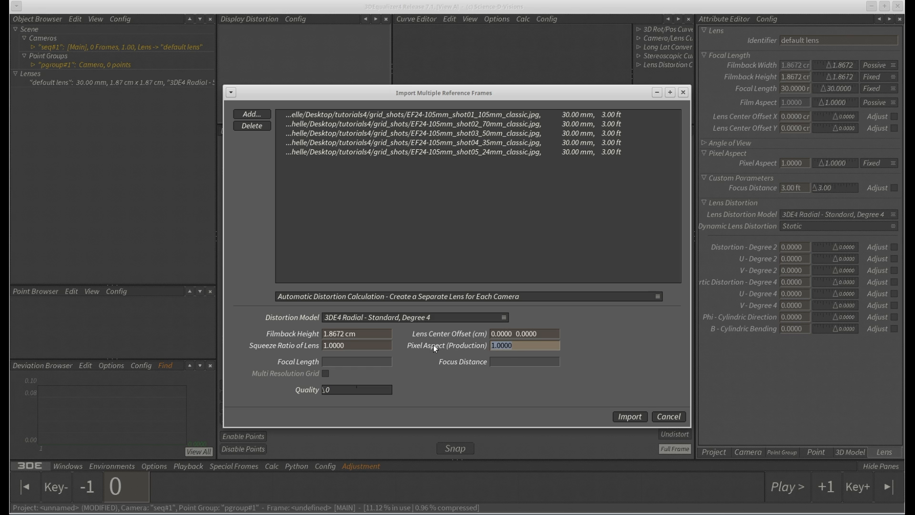
key("Return")
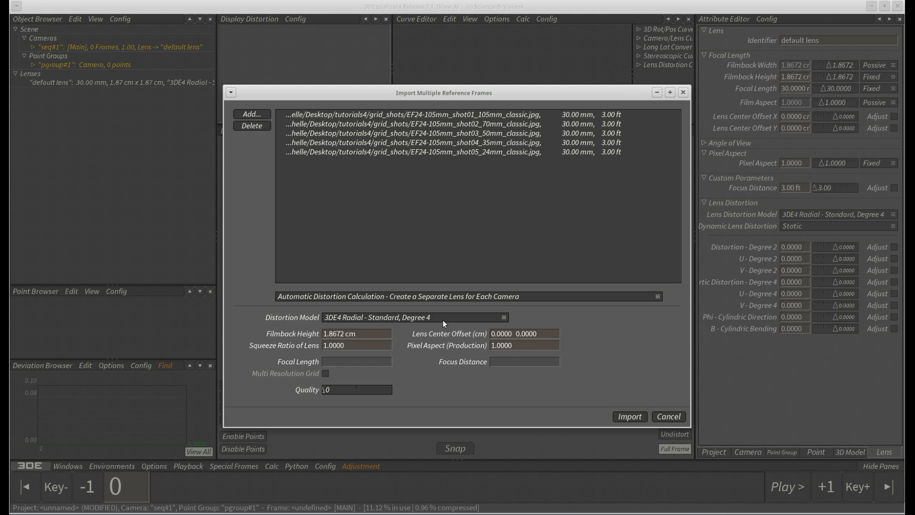
Select all five grid shots and check their shared focal length and focus distance
left_click(484, 115)
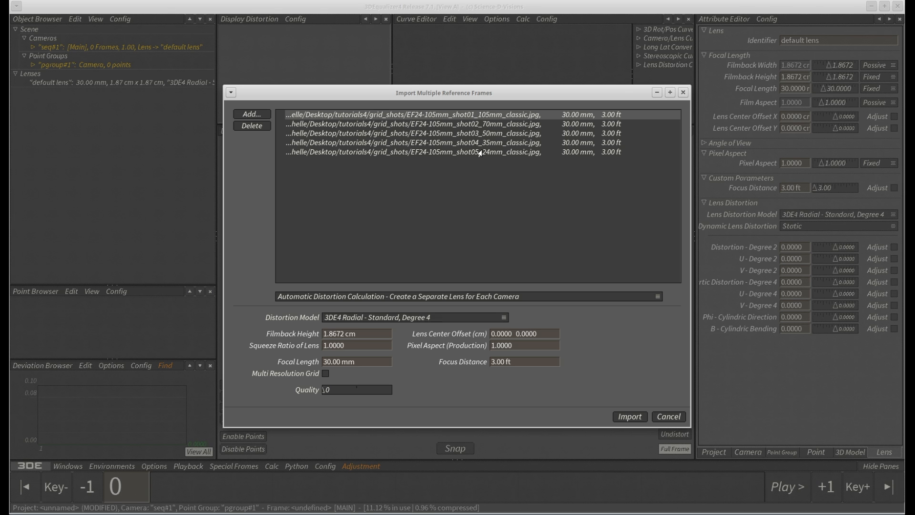
left_click(480, 153, "shift")
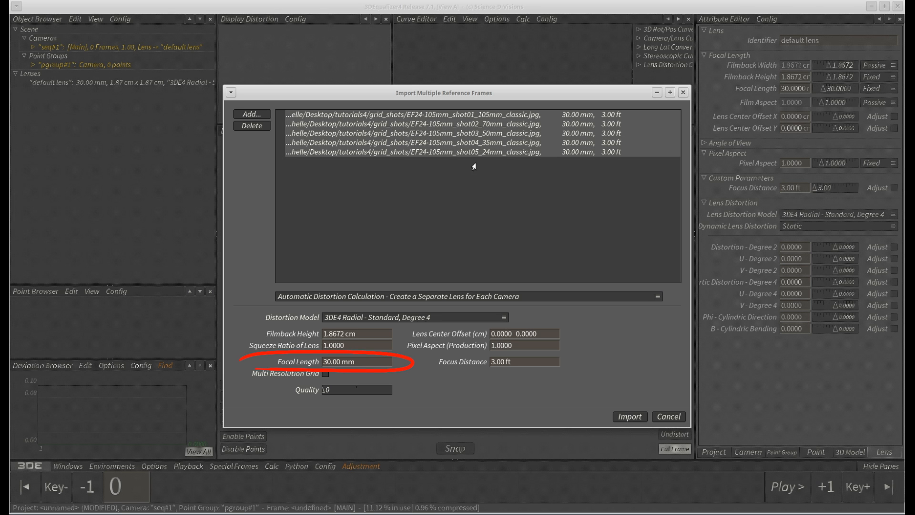
left_click_drag(378, 361, 272, 367)
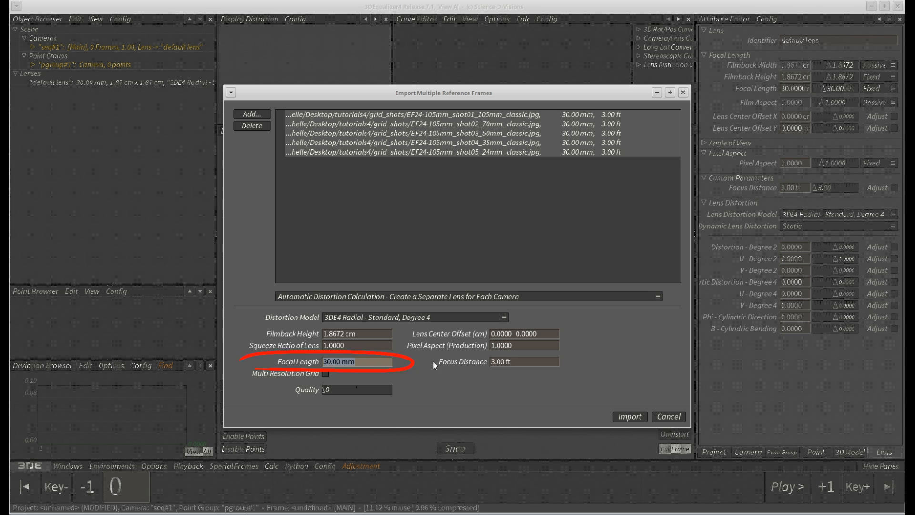
key("Tab")
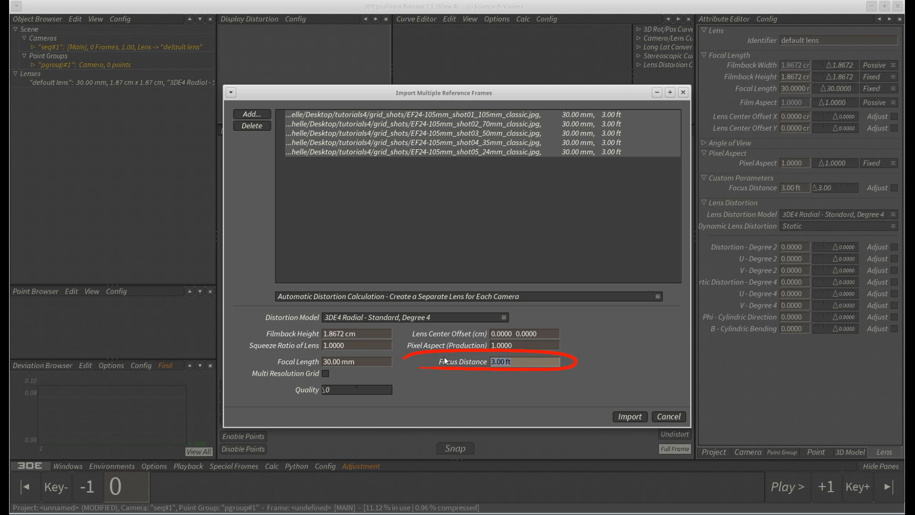
Set the focal length of shot01 to 105 mm and of shot02 to 70 mm
left_click(487, 115)
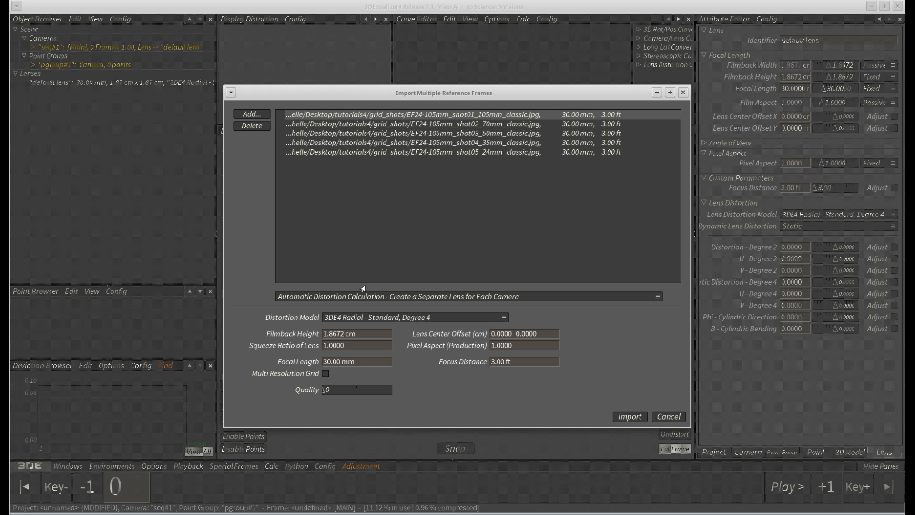
left_click_drag(332, 365, 307, 365)
type("1")
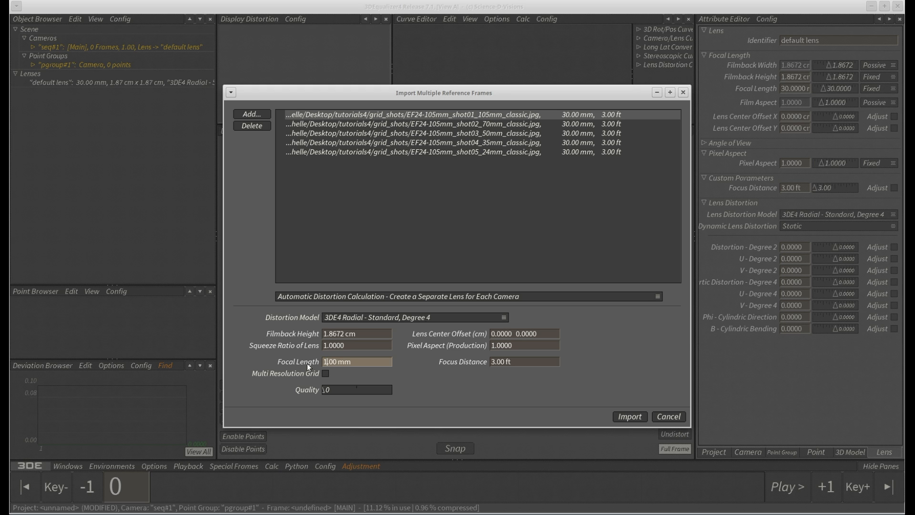
type("05")
left_click(446, 126)
left_click_drag(330, 364, 304, 365)
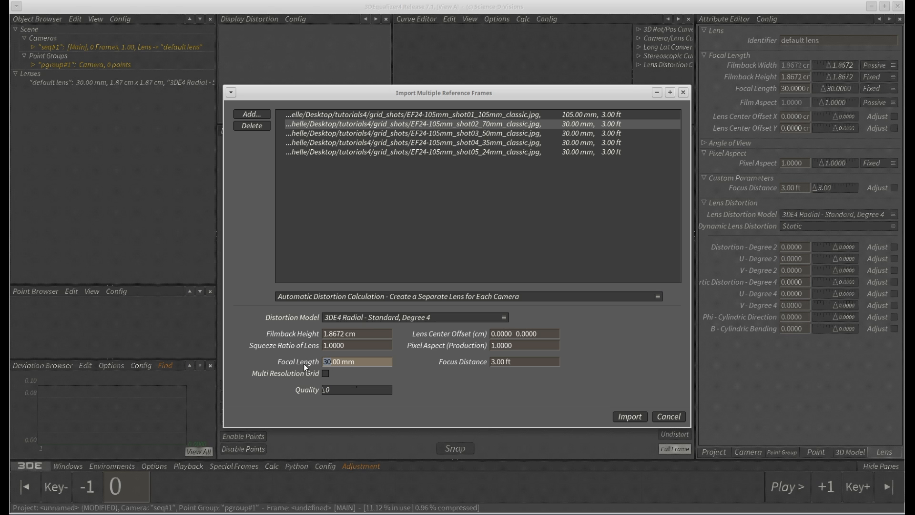
type("70")
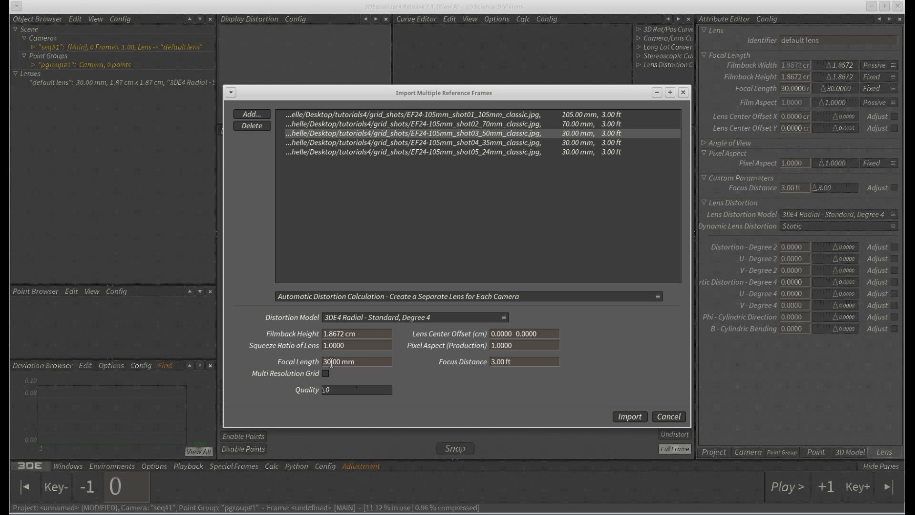
Set the focal lengths of shot03, shot04 and shot05 to 50, 35 and 24 mm, and import the five reference frames
left_click_drag(335, 362, 310, 365)
type("50")
left_click(459, 143)
left_click(329, 363)
left_click_drag(329, 363, 308, 366)
type("5")
left_click(436, 152)
type("24")
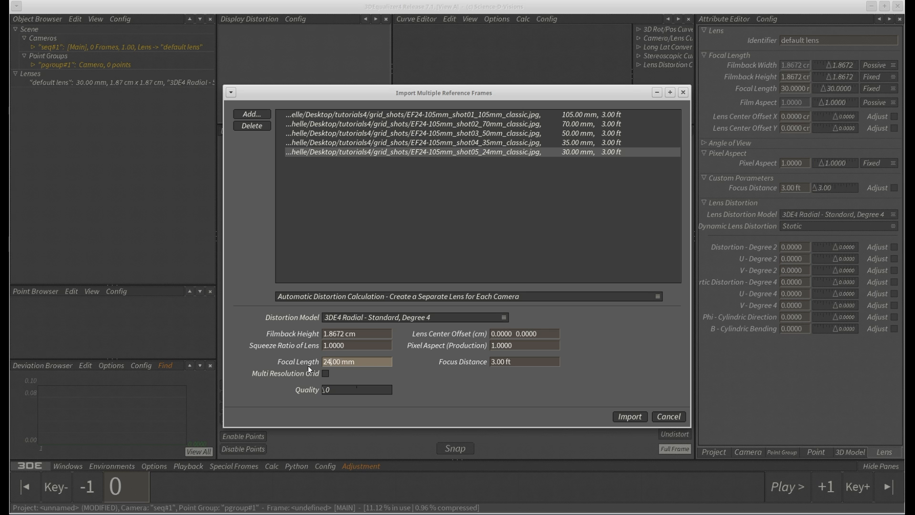
key("Return")
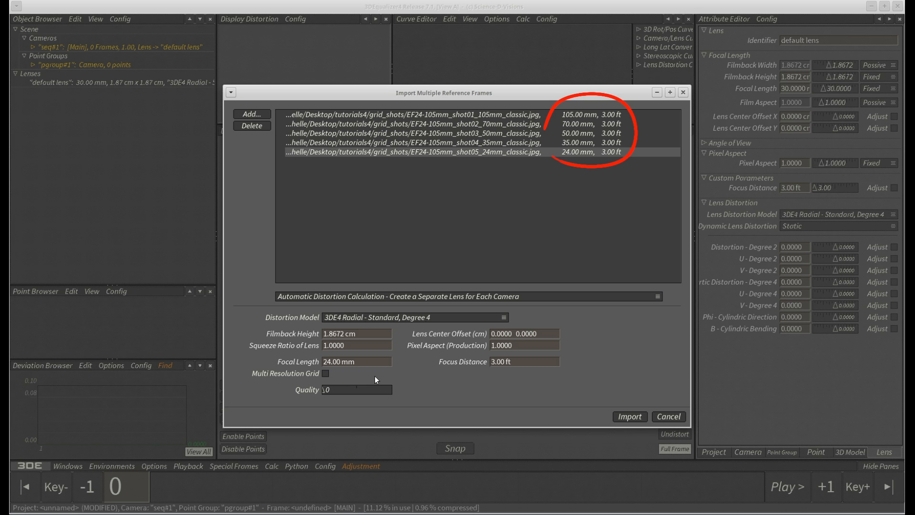
left_click(629, 417)
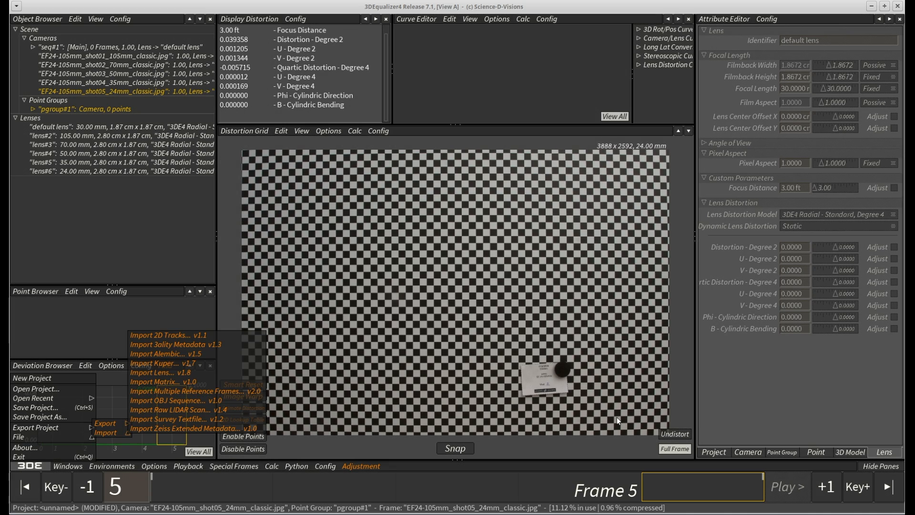
Scrub the imported reference frames and review the calculated distortion parameters of lens#2 through lens#6
left_click_drag(650, 490, 677, 492)
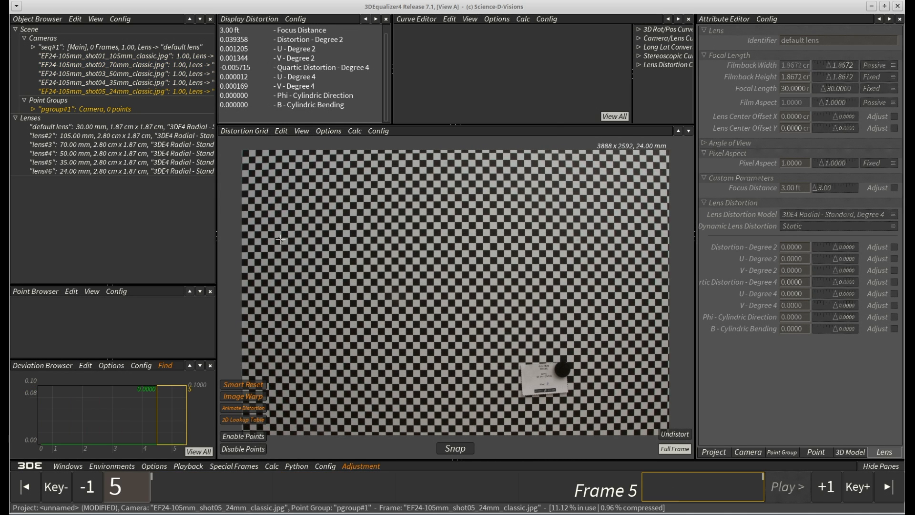
left_click(172, 137)
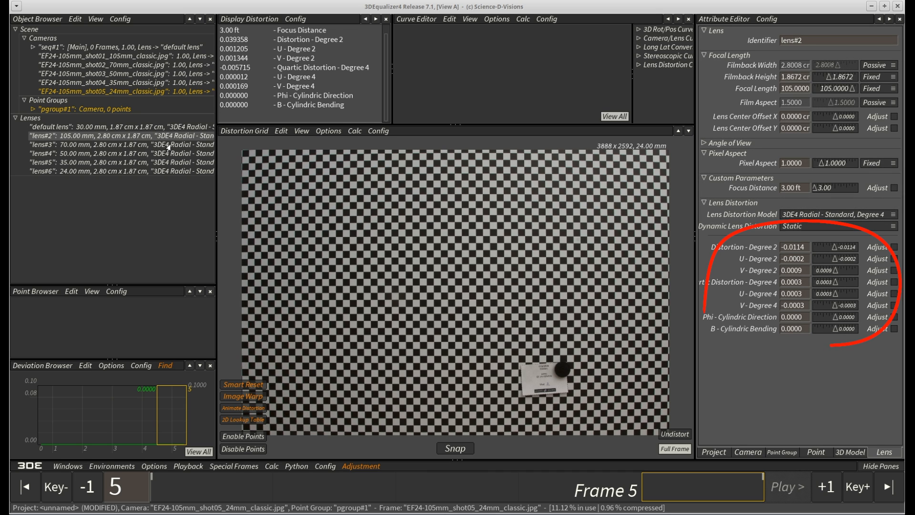
left_click(168, 146)
left_click(169, 154)
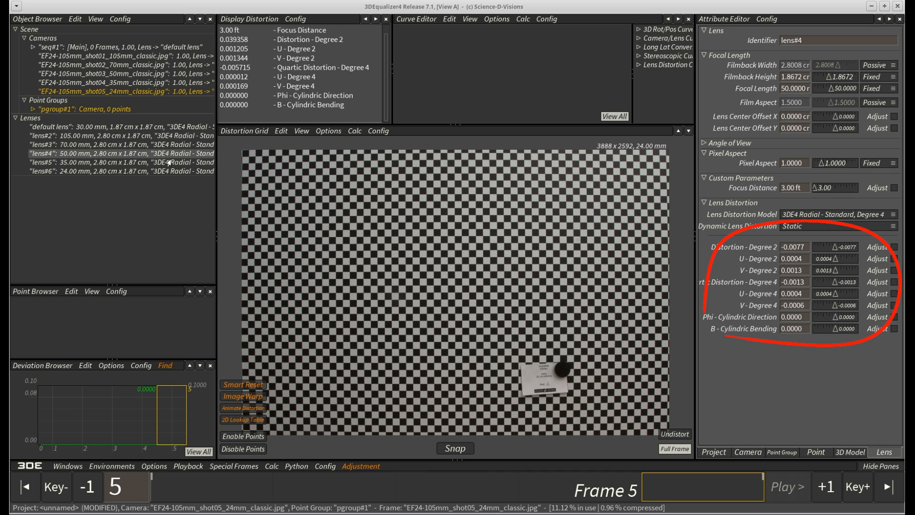
left_click(169, 163)
left_click(170, 172)
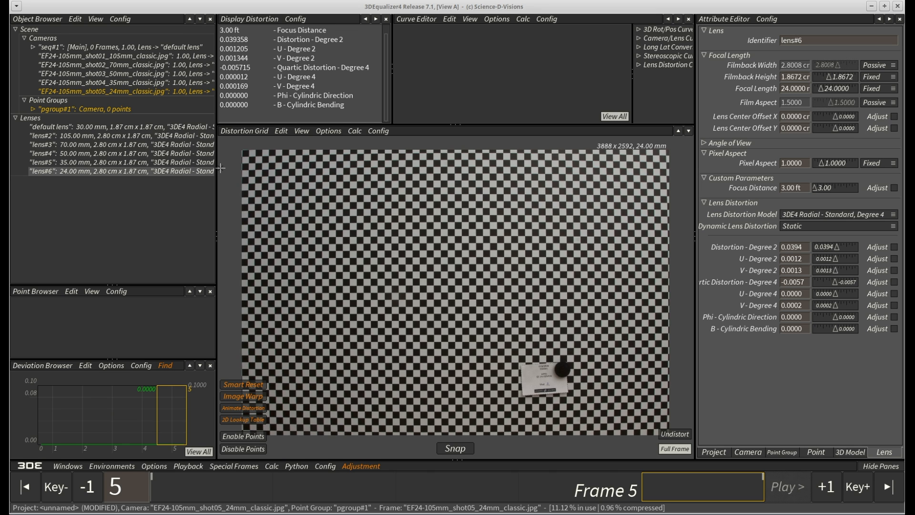
Display the matrix over the grid images in a maximized Distortion Grid view and inspect it across the reference frames
left_click(296, 132)
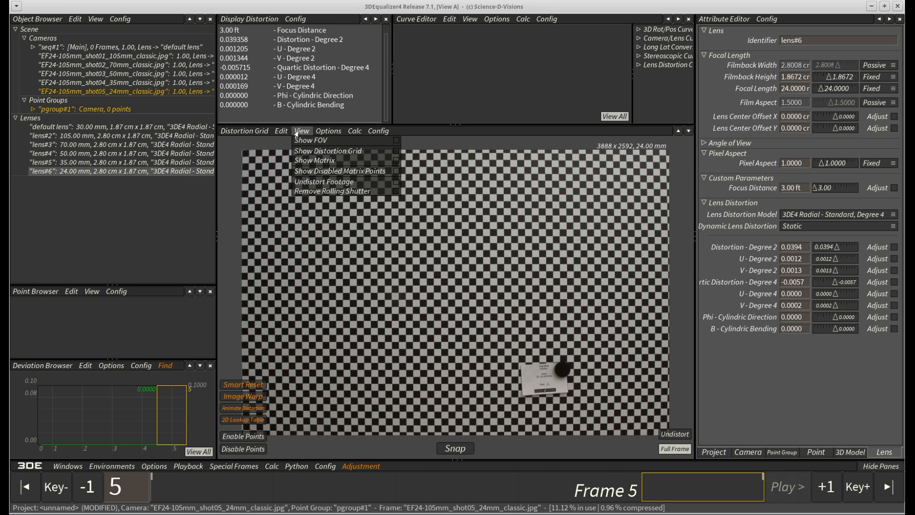
left_click(391, 161)
left_click(426, 145)
key("space")
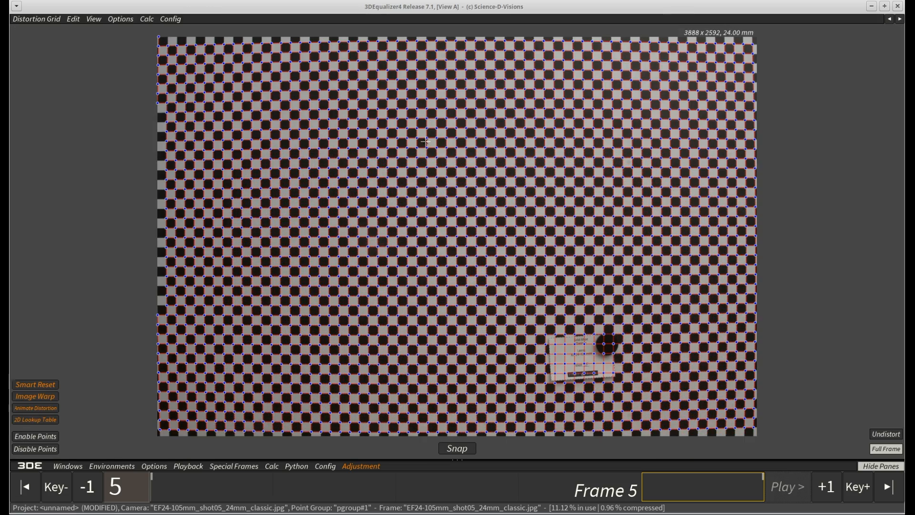
left_click_drag(672, 502, 739, 487)
Hide the matrix, compare the distorted and undistorted grid footage by toggling Undistort, and restore the pane layout
left_click(94, 20)
left_click(186, 49)
left_click(888, 433)
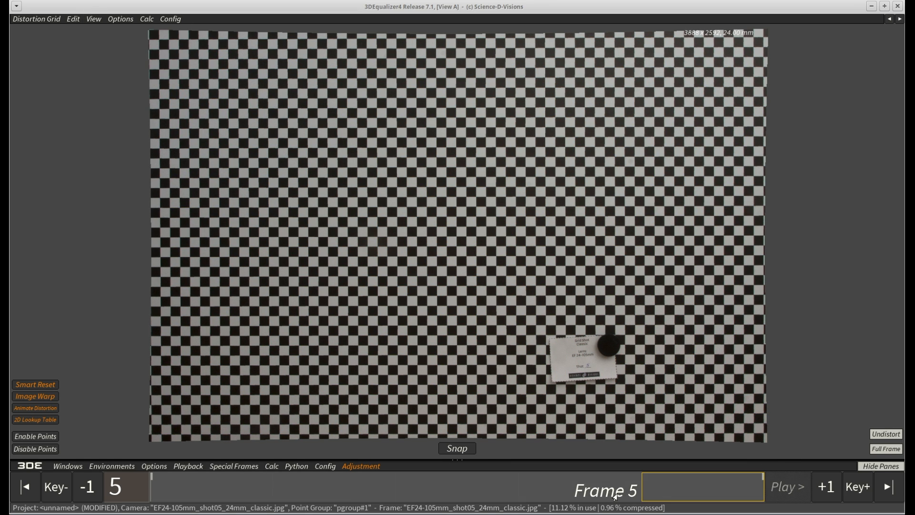
mouse_move(706, 493)
left_mouse_down()
mouse_move(222, 496)
mouse_move(709, 496)
left_mouse_up()
left_click(879, 433)
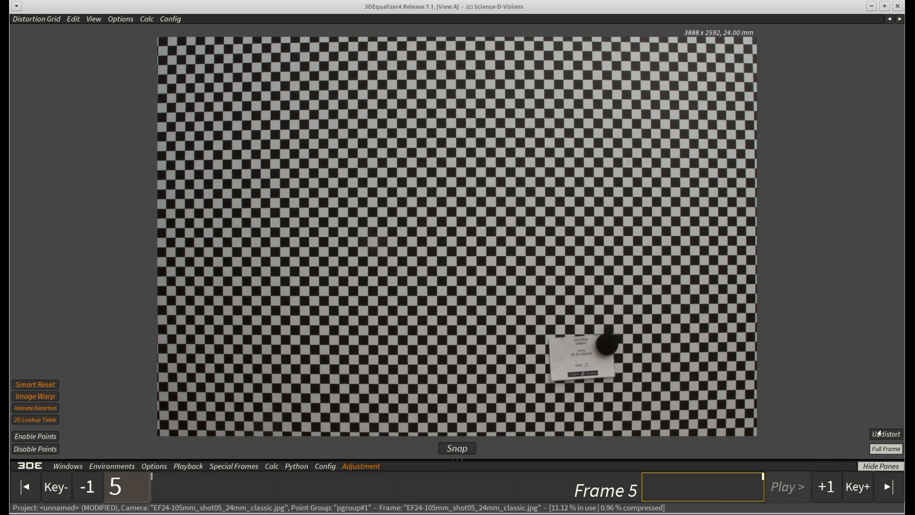
left_click(880, 434)
left_click(880, 433)
left_click(880, 434)
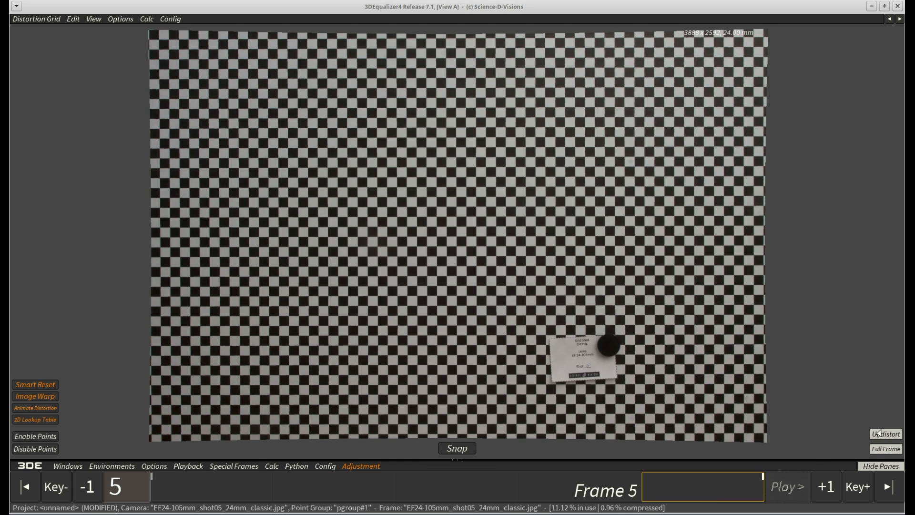
left_click(879, 434)
key("space")
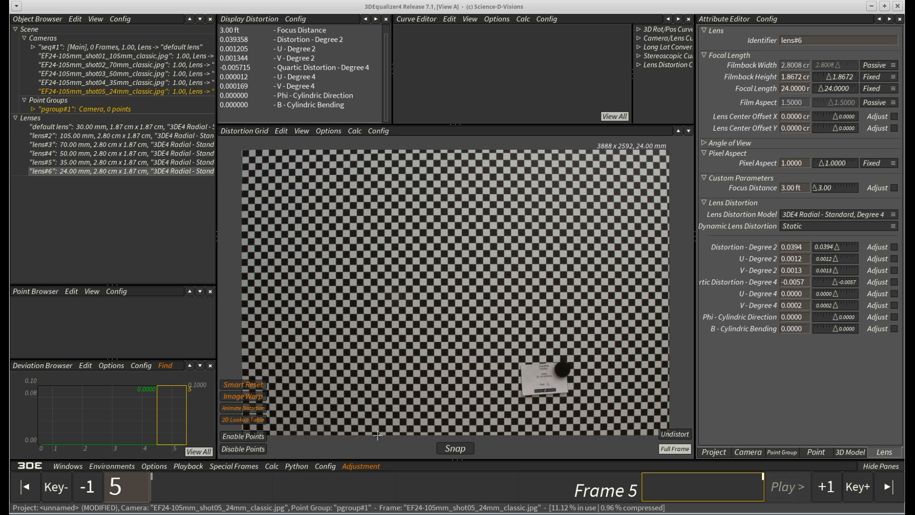
Start a new project and open the Multiple Reference Frames import
left_click(26, 466)
left_click(33, 379)
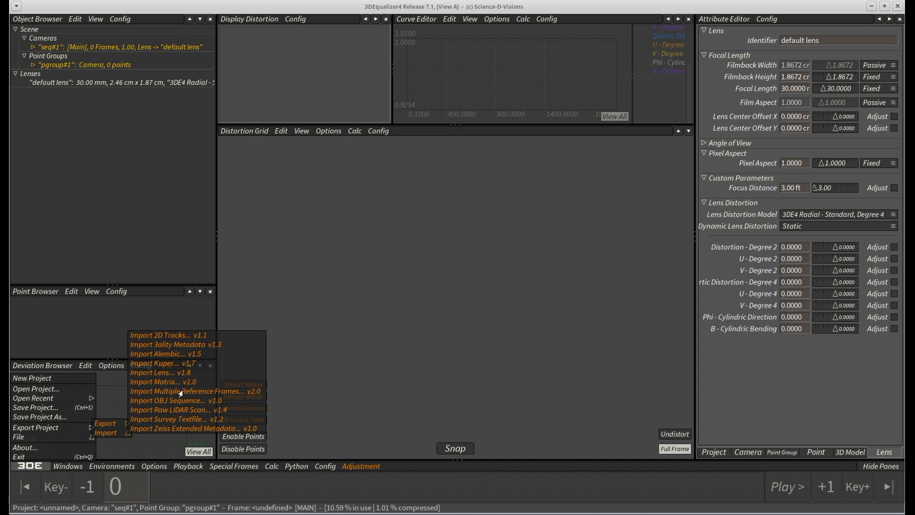
left_click(178, 389)
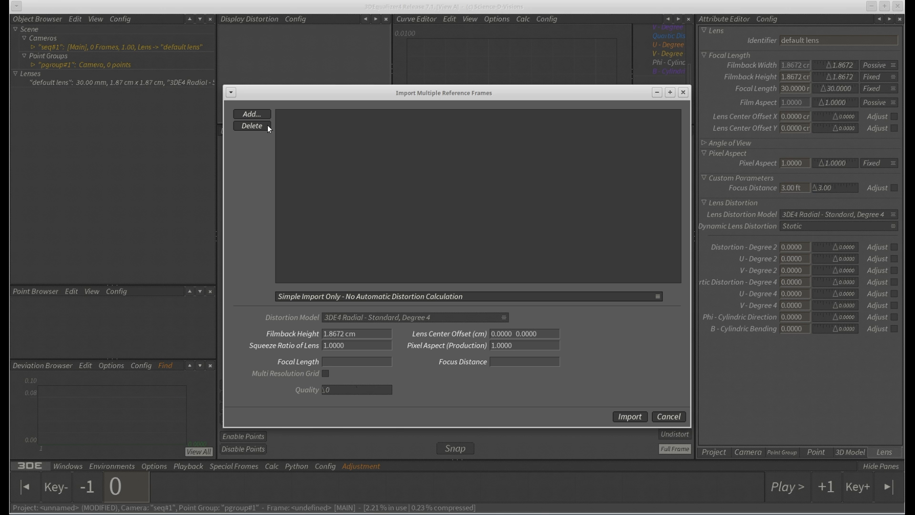
Add all iscorama_75mm grid images, from inf through 2.5ft, from the tutorials4/grid_shots folder to the reference frame list
left_click(245, 115)
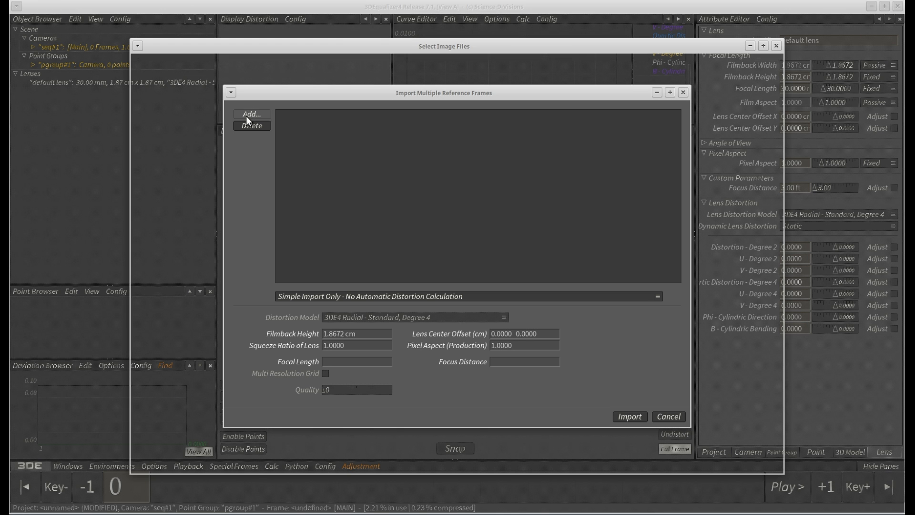
left_click(224, 217)
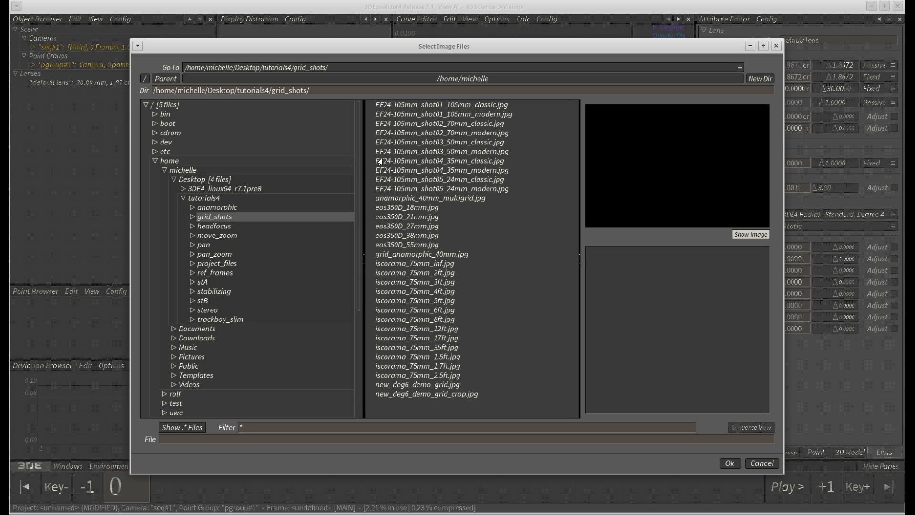
left_click(419, 263)
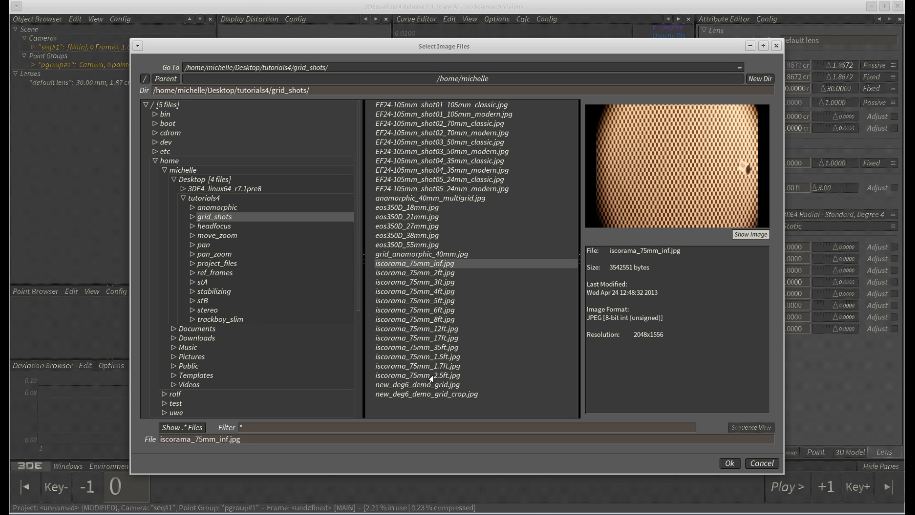
left_click(431, 375, "shift")
left_click(728, 463)
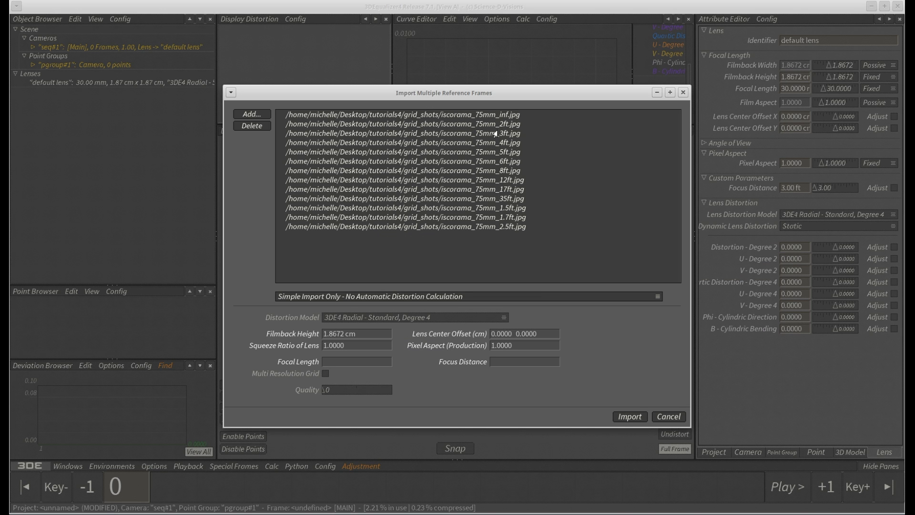
Reorder the reference frames by ascending focus distance, starting with 1.5ft and 1.7ft and ending with inf
left_click(496, 209)
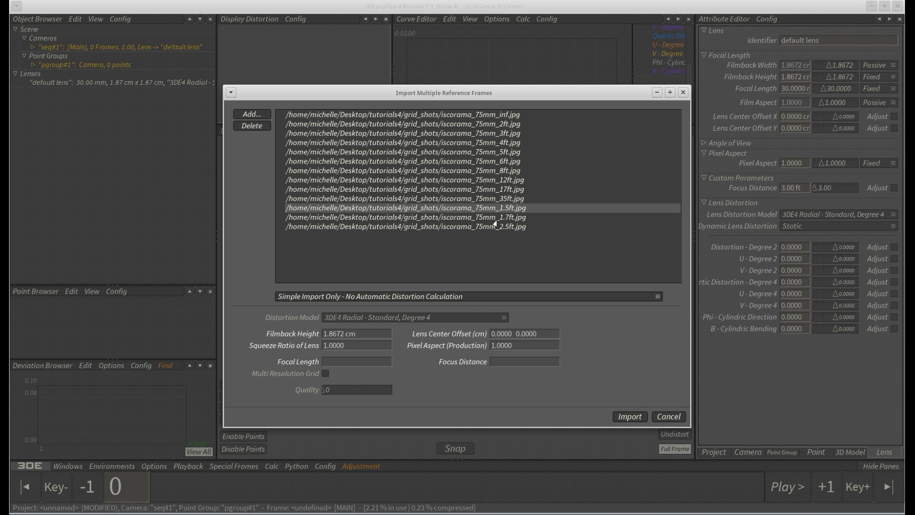
left_click(497, 227, "shift")
left_click_drag(496, 227, 502, 121)
left_click_drag(498, 154, 495, 239)
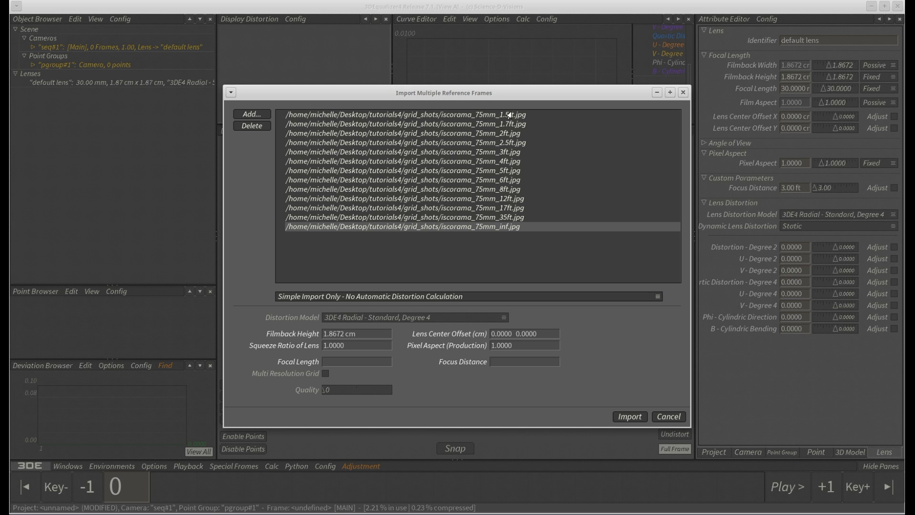
For all listed frames, choose a single lens with Dynamic Distortion/Focus Distance Only and the 3DE4 Anamorphic - Standard, Degree 4 model
left_click_drag(502, 228, 487, 116)
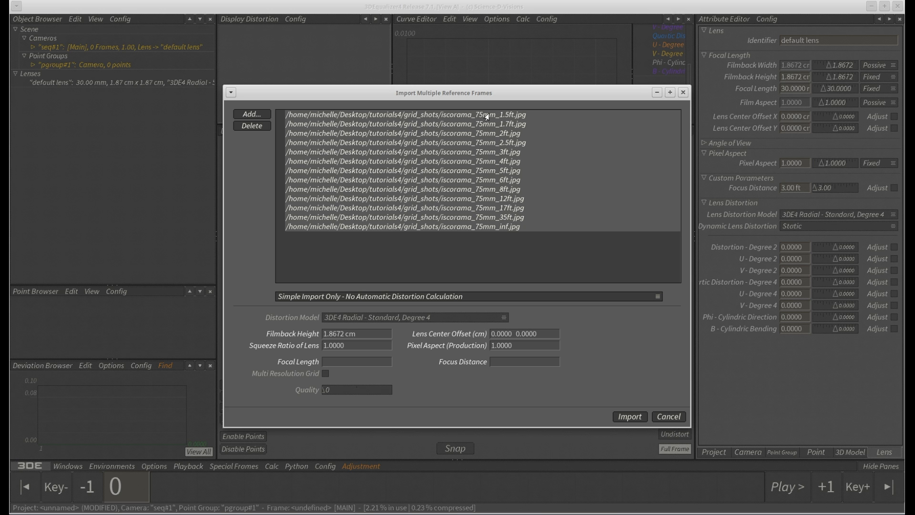
left_click(445, 299)
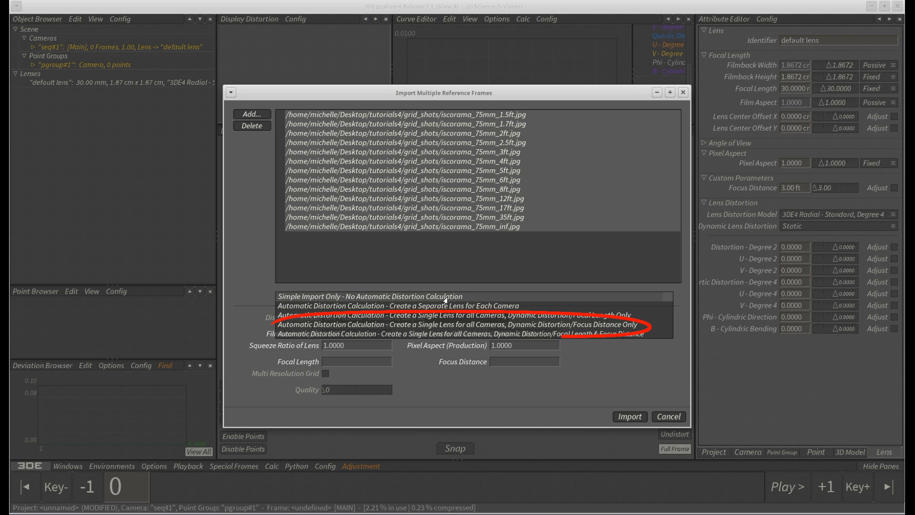
left_click(553, 324)
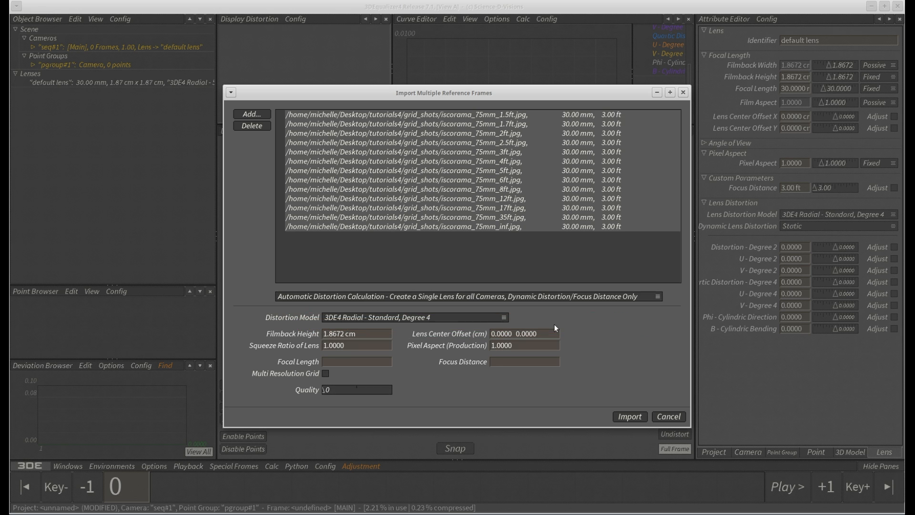
left_click(334, 318)
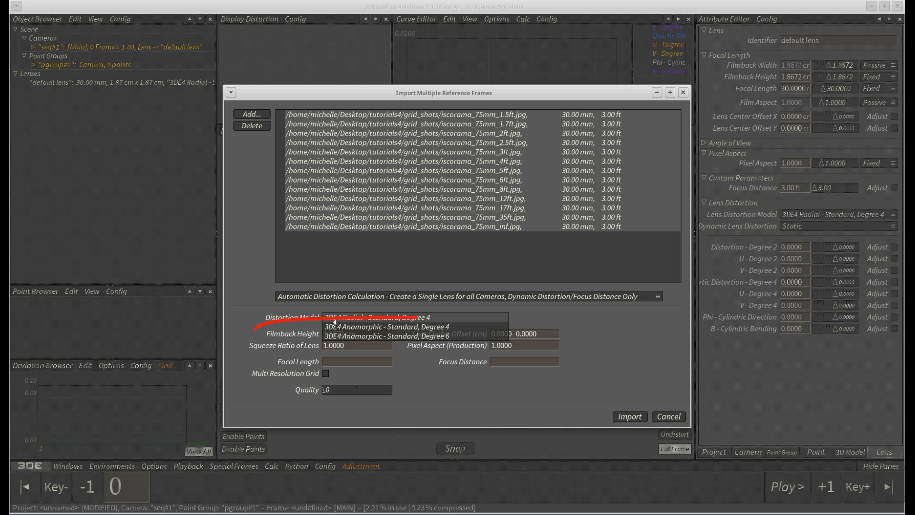
left_click(431, 328)
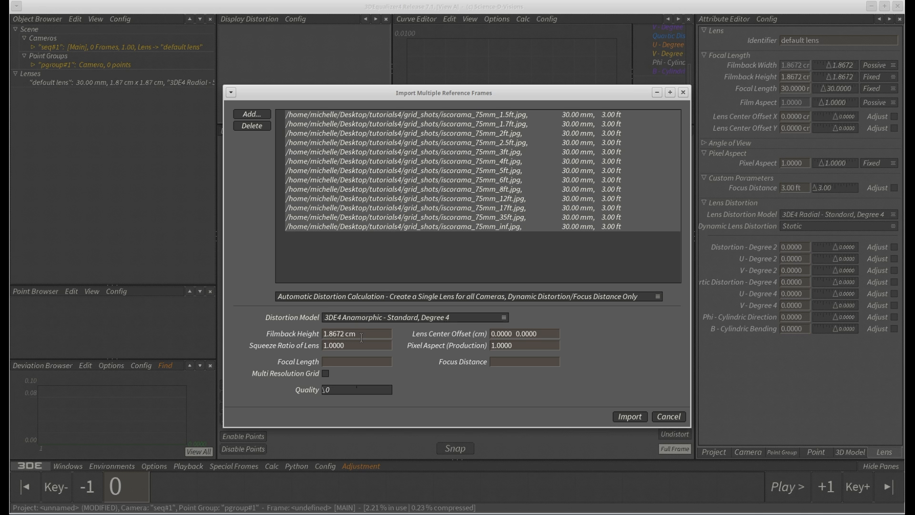
Set the horizontal lens center offset to 0.26 cm, and both the squeeze ratio and production pixel aspect to 2
left_click_drag(504, 336, 498, 335)
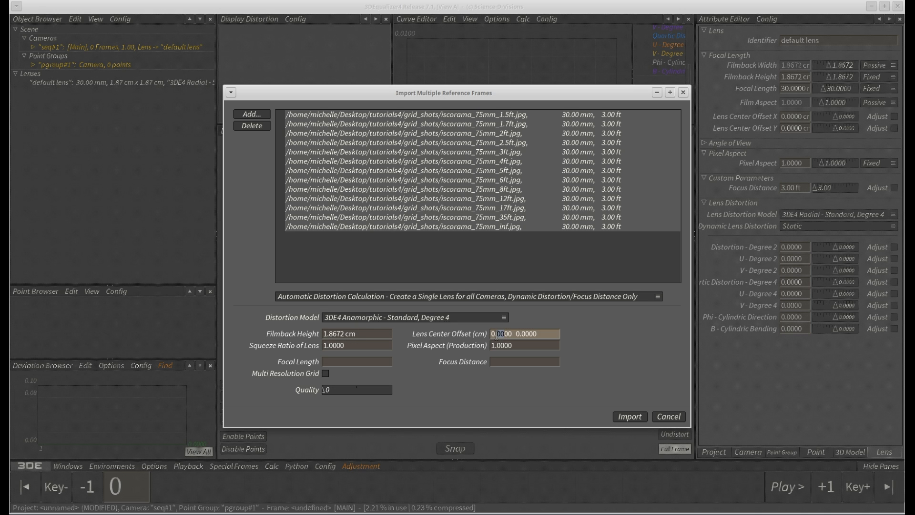
type("26")
left_click_drag(325, 347, 319, 345)
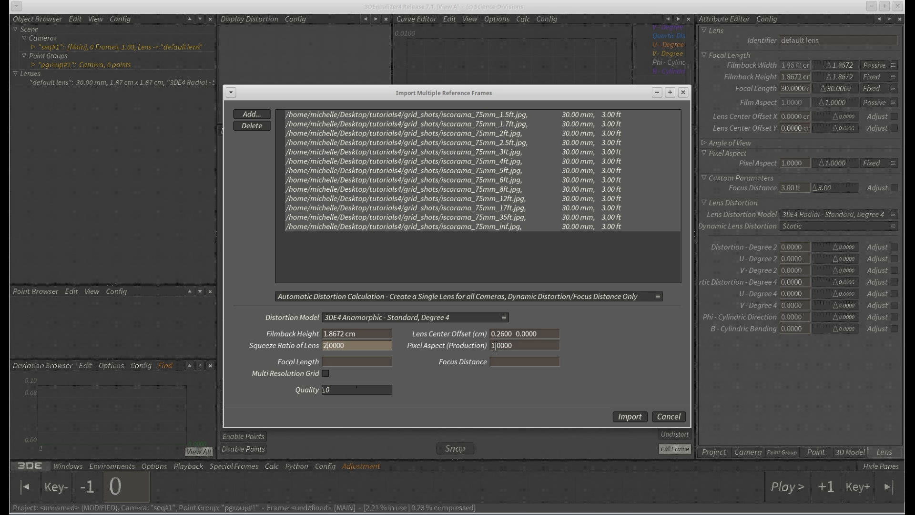
left_click_drag(496, 346, 486, 346)
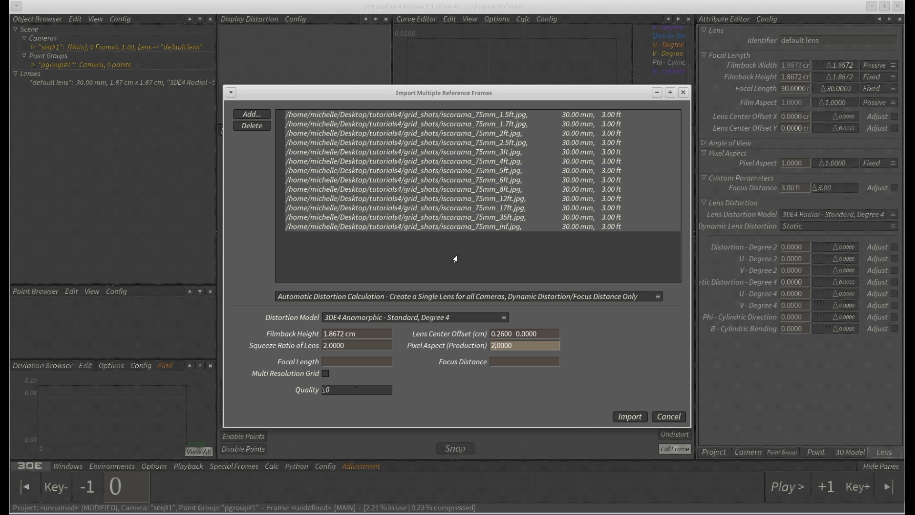
Assign a focal length of 75 mm and a focus distance of 3 ft to all selected reference frames
left_click(346, 366)
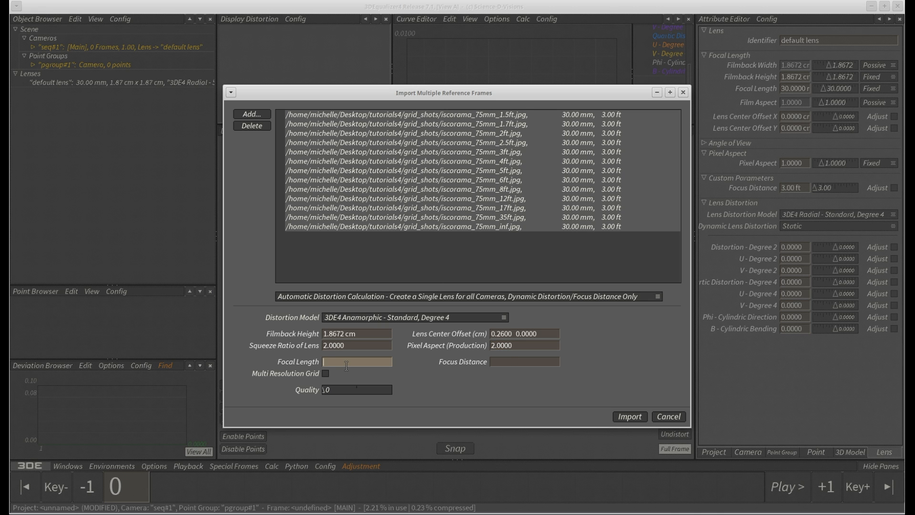
type("75")
left_click(504, 362)
type("3")
Set the focus distances of the first four reference frames to 1.5, 1.7, 2 and 2.5 ft, matching their file names
left_click(489, 115)
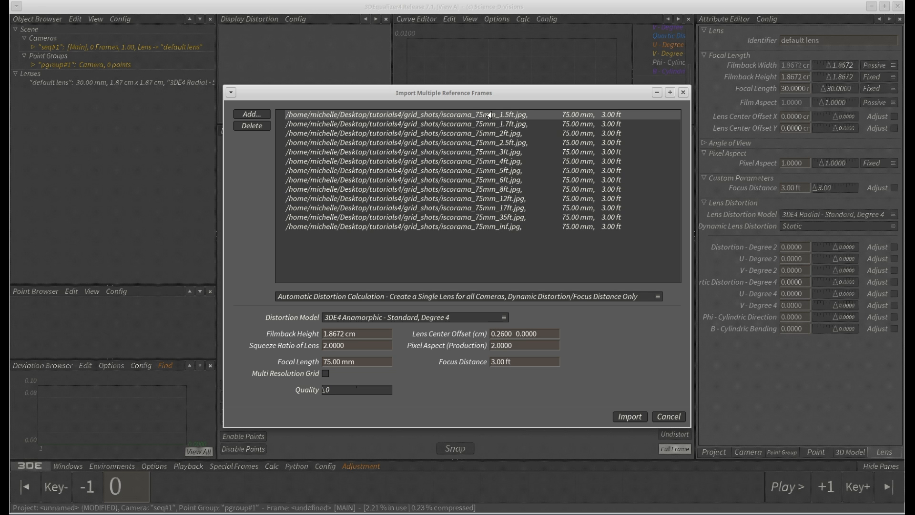
triple_click(501, 363)
type("1.5")
key("Return")
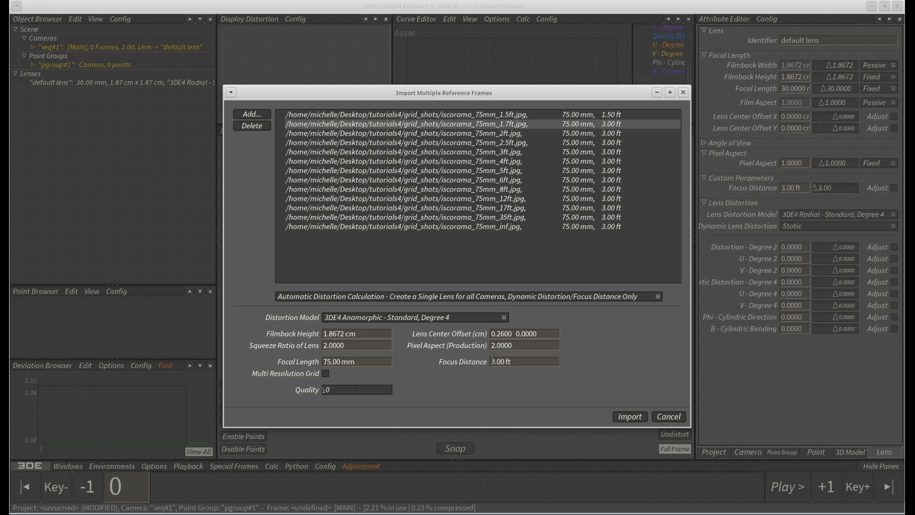
type("1.7")
left_click(510, 133)
type("2")
left_click_drag(494, 364, 481, 365)
left_click(470, 143)
type("2.5")
Set the frames after 3ft to focus distances 4, 5, 6, 8, 12, 17, 35 and 70 ft for inf, and import them all
left_click(481, 152)
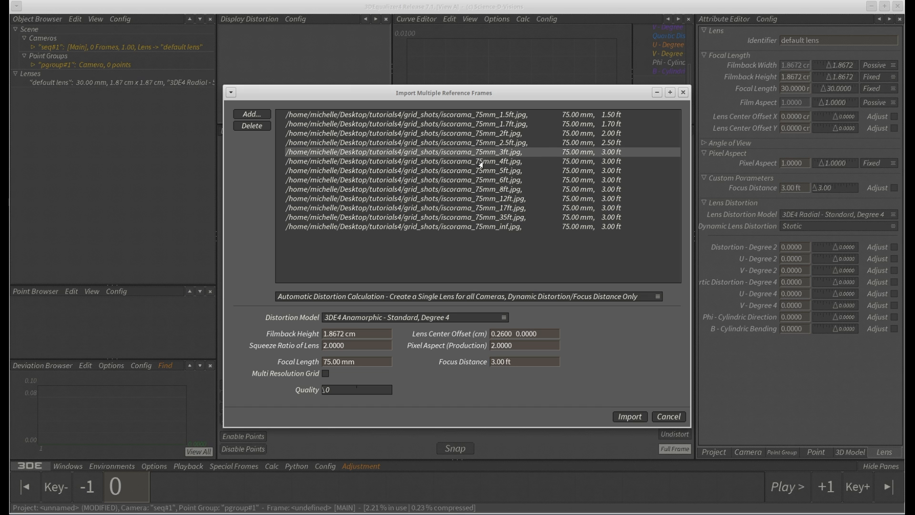
left_click(481, 161)
type("4")
key("Return")
left_click_drag(497, 362, 472, 364)
type("5")
key("Return")
type("6")
key("Return")
type("8")
key("Return")
type("12")
key("Return")
type("17")
key("Return")
type("35")
key("Return")
type("70")
key("Return")
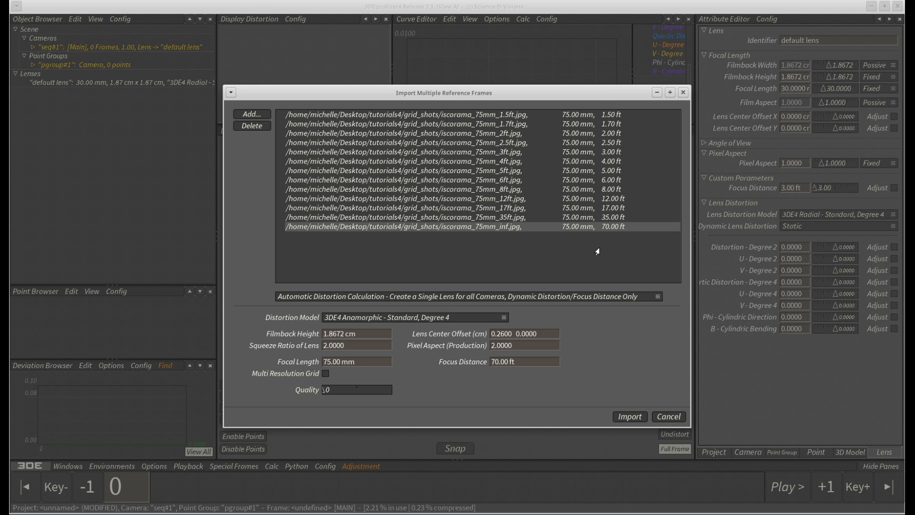
left_click(629, 417)
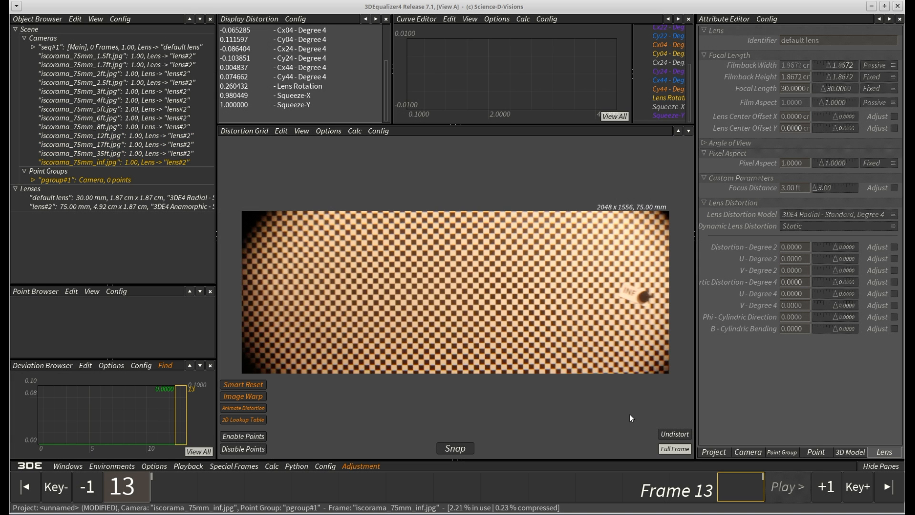
Scrub the imported frames and inspect the matrix over the grid images in a maximized Distortion Grid view
left_click_drag(726, 479, 758, 496)
key("space")
left_click(95, 19)
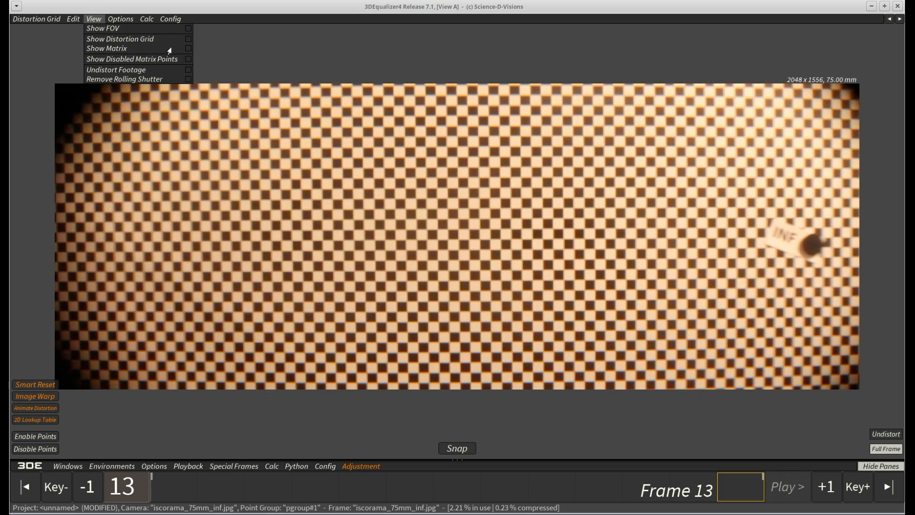
left_click(169, 49)
left_click(223, 53)
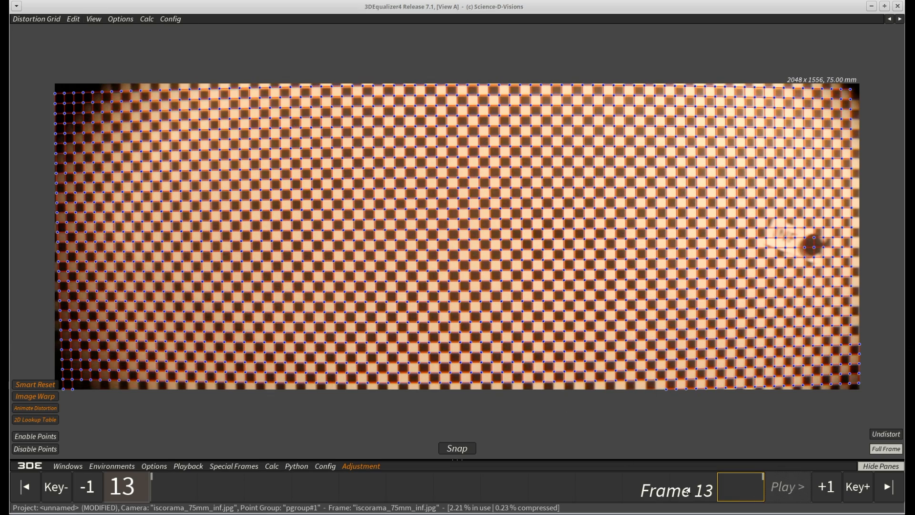
left_click_drag(687, 491, 741, 493)
Hide the matrix and compare the distorted and undistorted grid footage across the reference frames
left_click(93, 18)
left_click(182, 50)
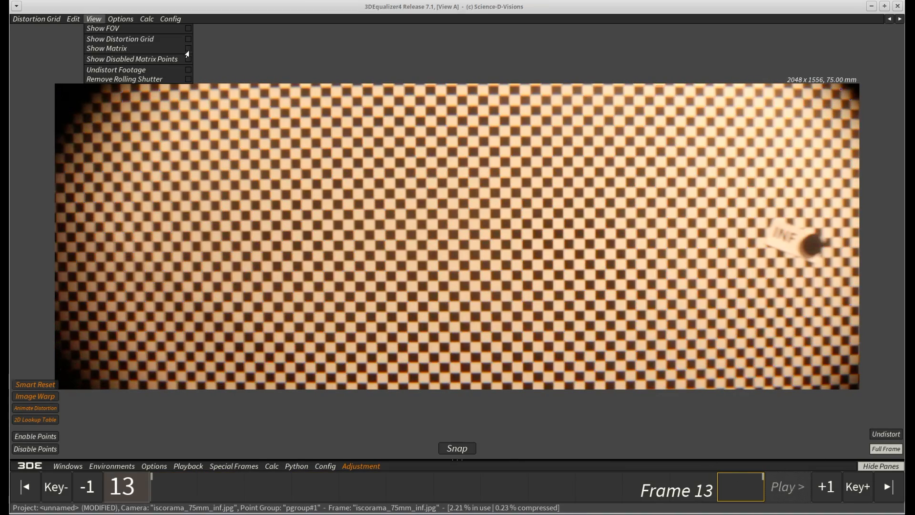
left_click(299, 66)
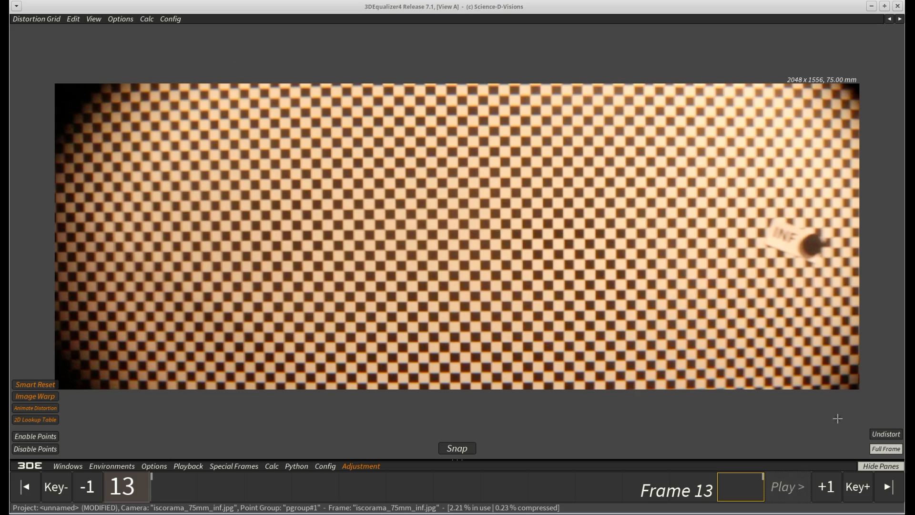
left_click(886, 433)
mouse_move(741, 491)
left_mouse_down()
mouse_move(171, 493)
mouse_move(695, 494)
mouse_move(508, 500)
mouse_move(178, 495)
mouse_move(749, 475)
left_mouse_up()
left_click(874, 435)
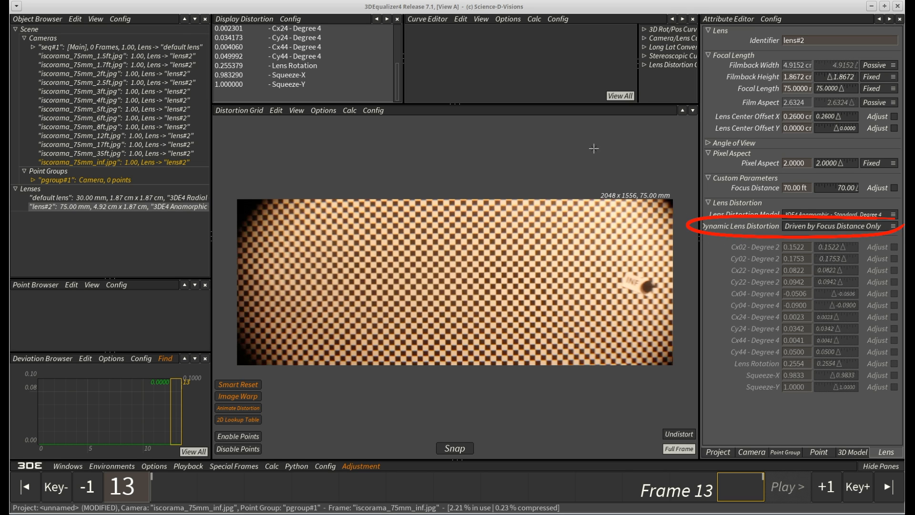
Display the Squeeze-X and Squeeze-Y distortion curves of lens#2 in the Curve Editor and examine their course over focus distance
left_click(645, 65)
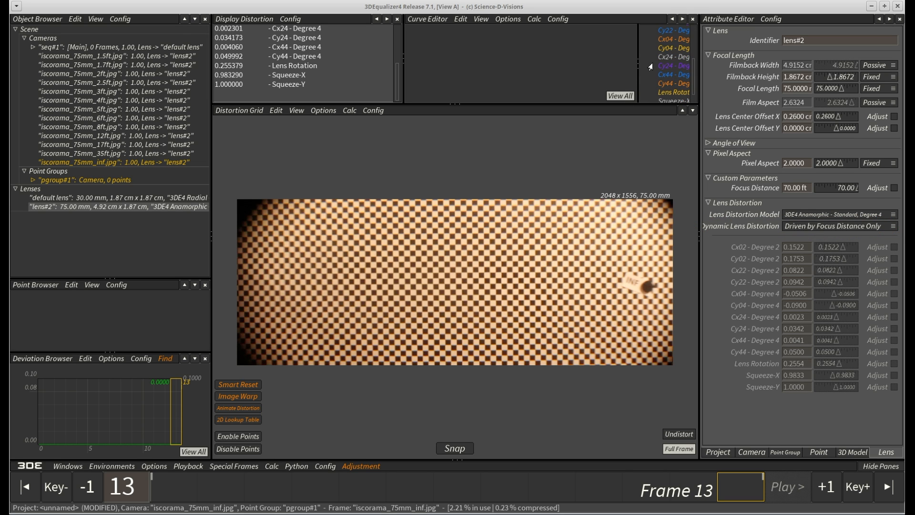
scroll(651, 67, "down", 3)
left_click(665, 89)
left_click(665, 97, "ctrl")
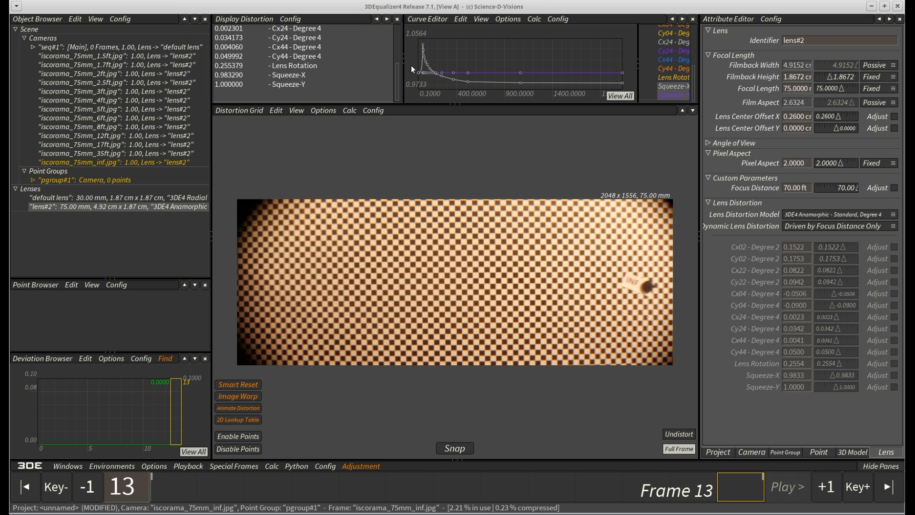
left_click_drag(412, 66, 420, 77)
left_click(461, 19)
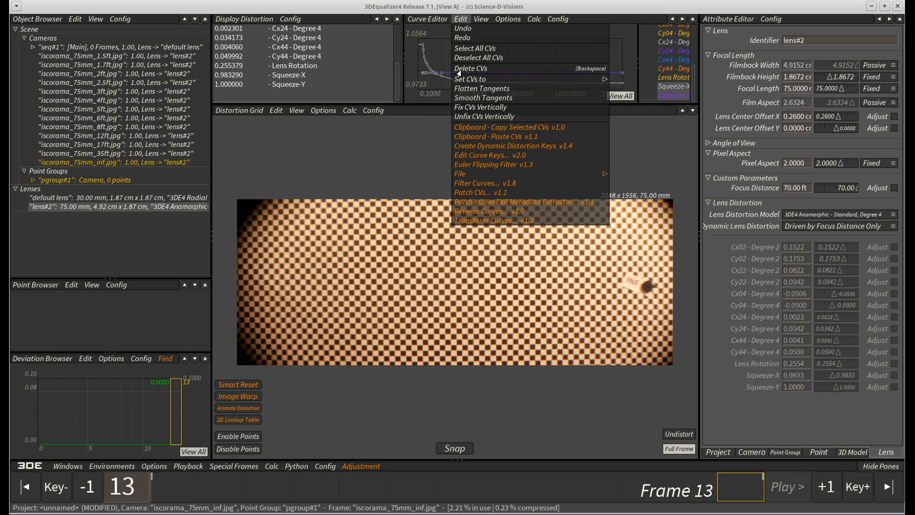
left_click(419, 90)
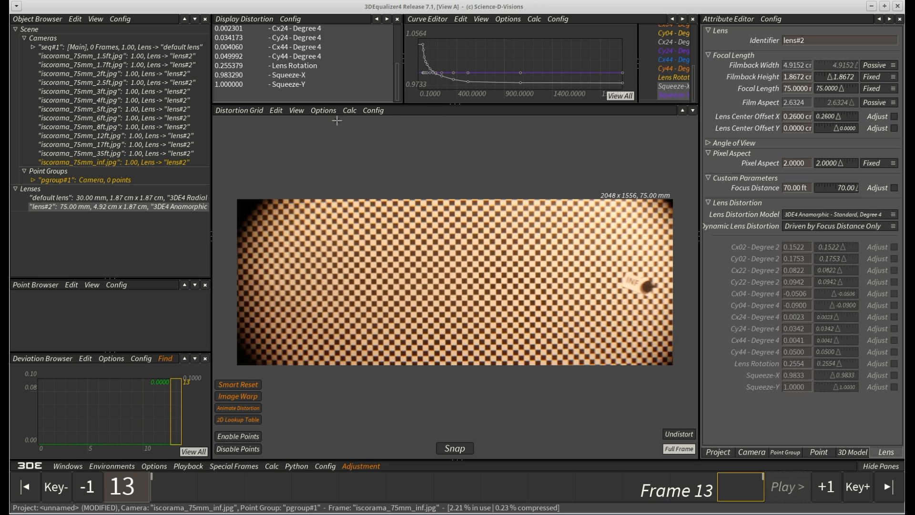
Select all iscorama_75mm reference cameras and run Normalize Squeeze X/Y for Focus Driven Anamorphic on them
left_click(173, 56)
left_click(174, 163, "shift")
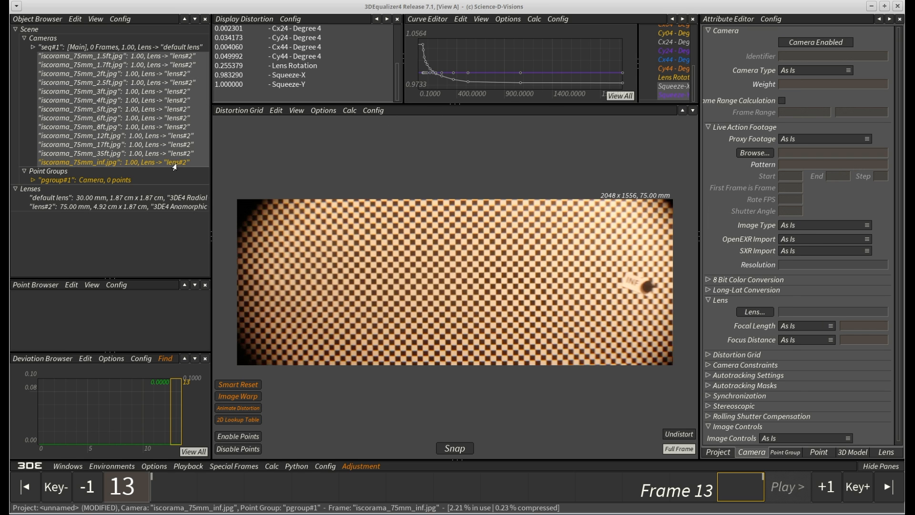
left_click(278, 110)
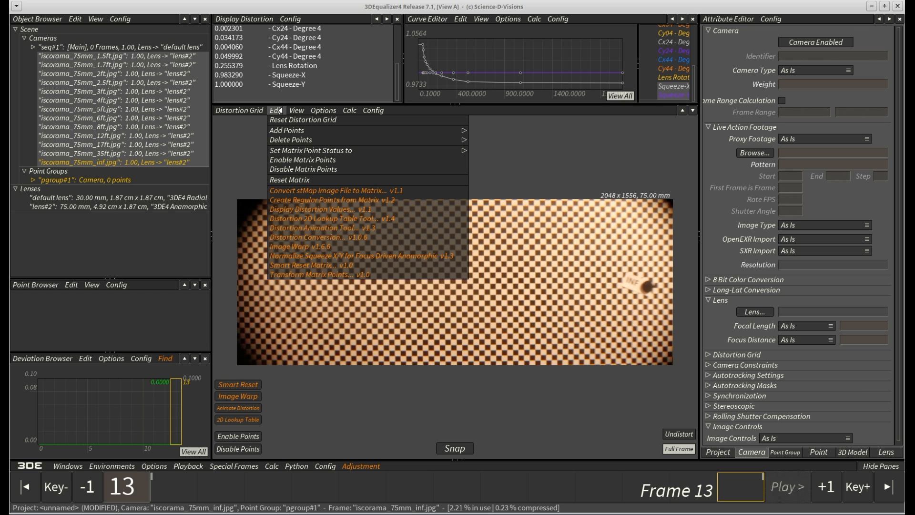
left_click(279, 256)
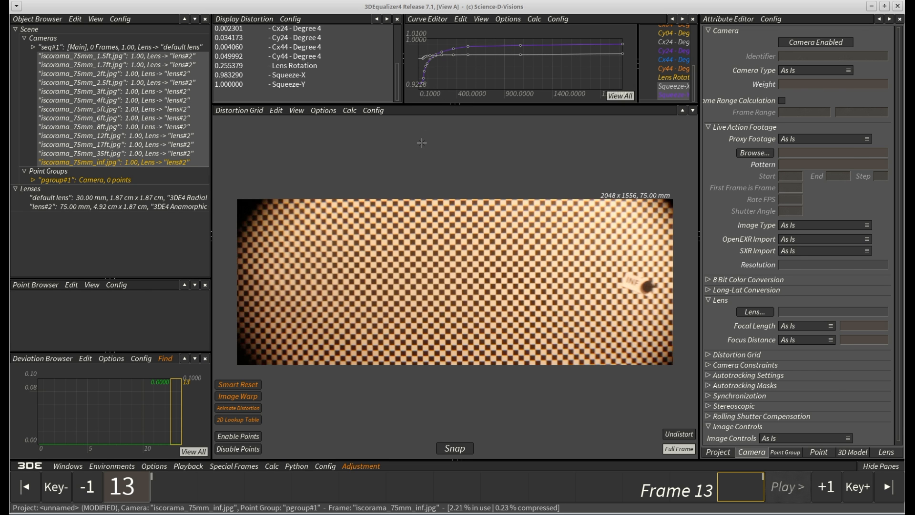
Check the distorted and undistorted grid footage with the normalized squeeze in a maximized Distortion Grid view, and restore the pane layout
key("space")
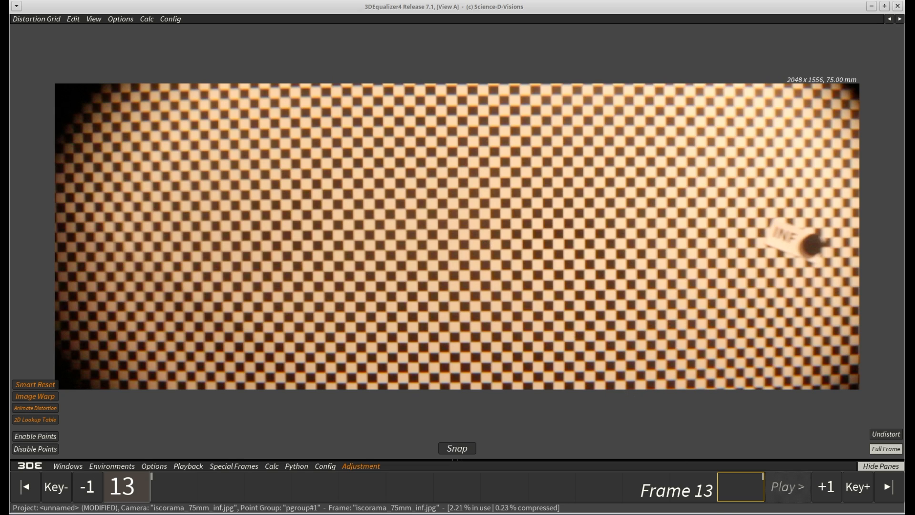
mouse_move(733, 493)
left_mouse_down()
mouse_move(165, 493)
mouse_move(758, 493)
mouse_move(81, 491)
mouse_move(634, 492)
mouse_move(811, 486)
mouse_move(86, 489)
mouse_move(814, 483)
left_mouse_up()
left_click(888, 434)
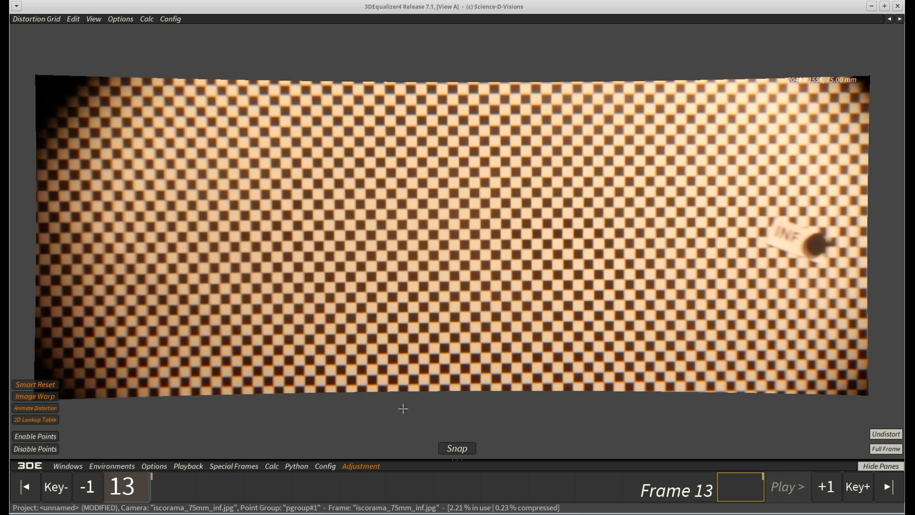
left_click(881, 466)
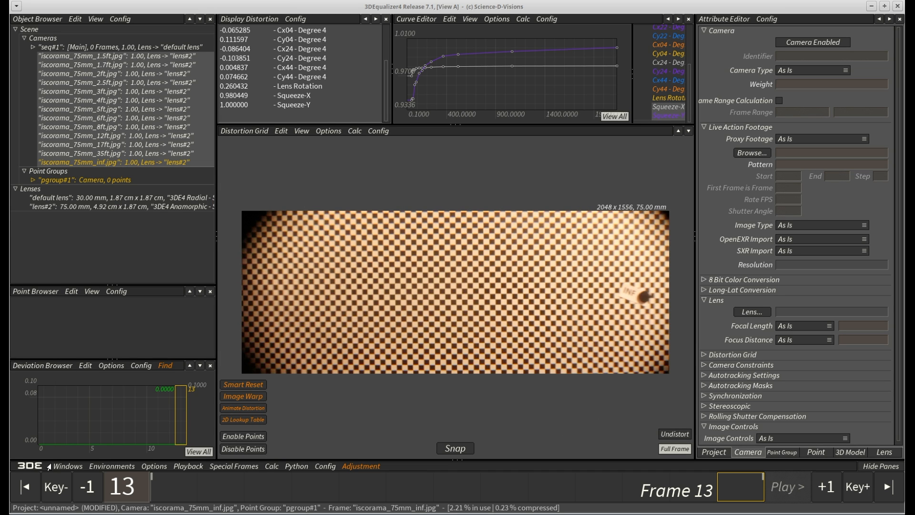
Start a new project, discarding the changes of the current one
left_click(32, 466)
left_click(37, 379)
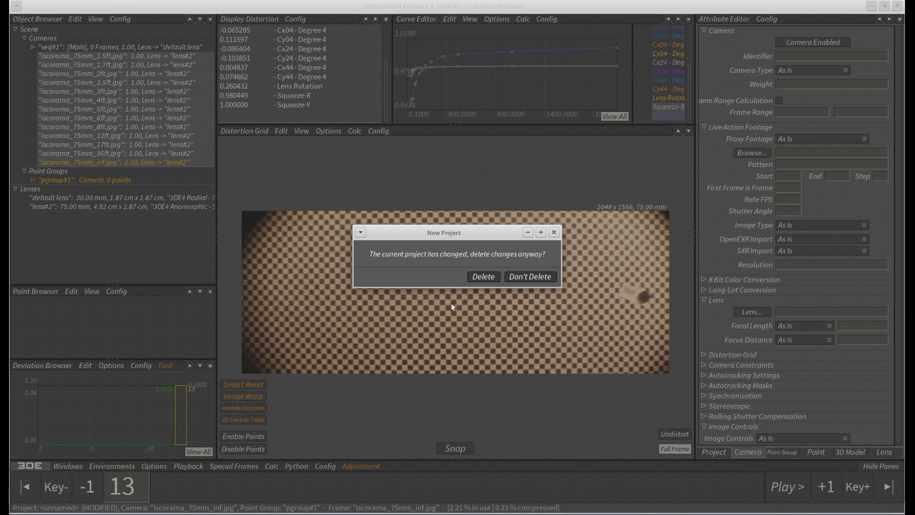
left_click(484, 279)
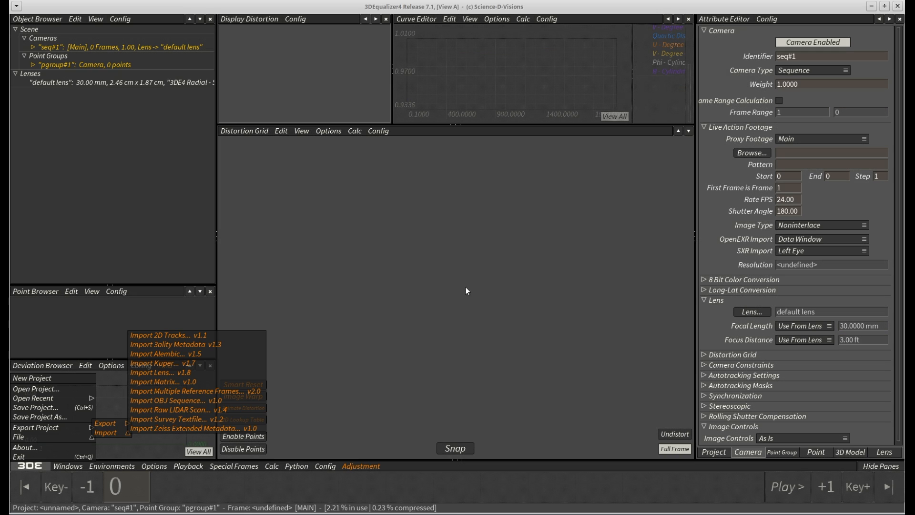
Start a multiple reference frame import and add new_deg6_demo_grid.jpg from the grid_shots folder
left_click(179, 391)
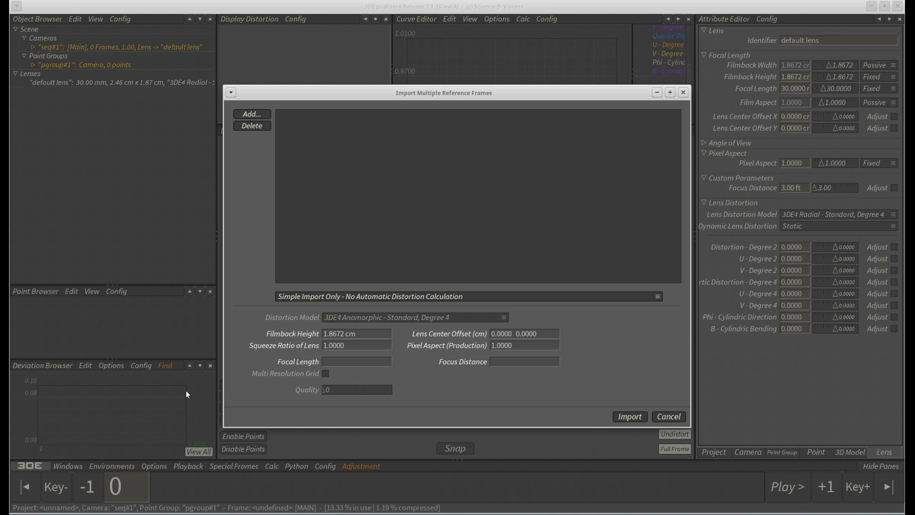
left_click(265, 115)
left_click(233, 218)
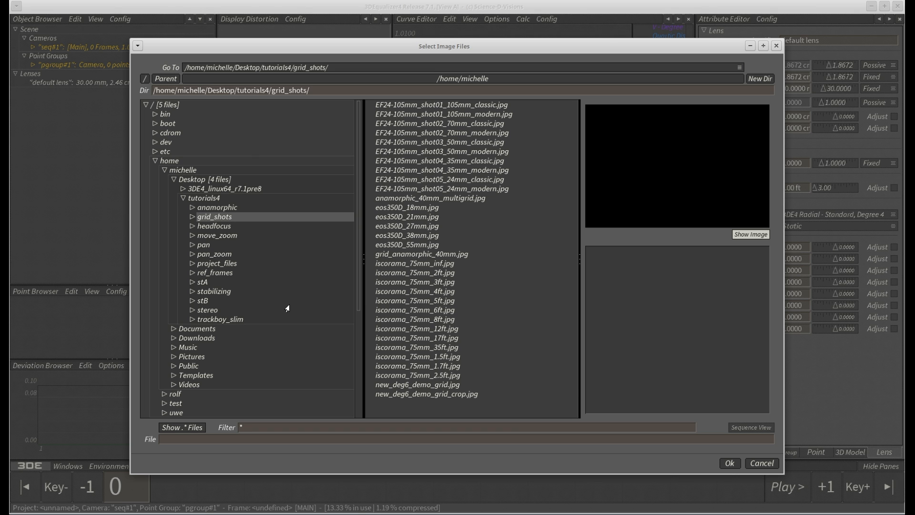
left_click(377, 386)
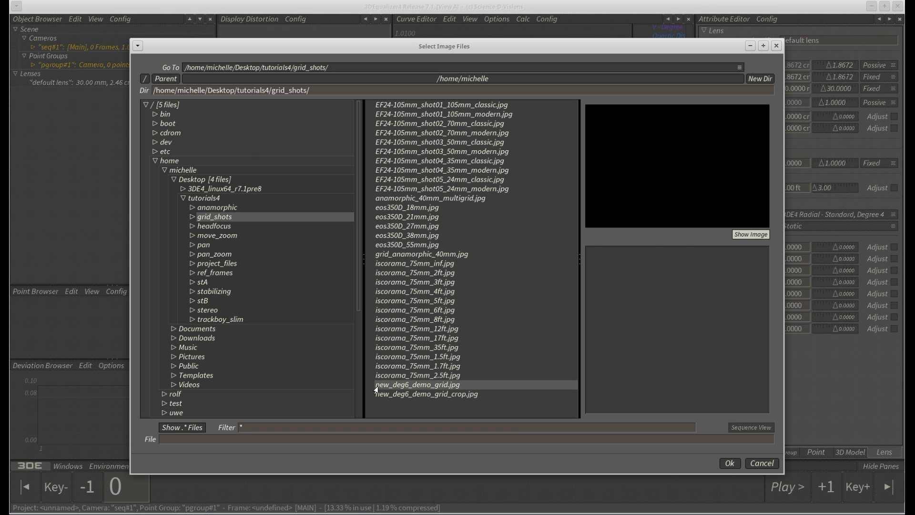
left_click(726, 465)
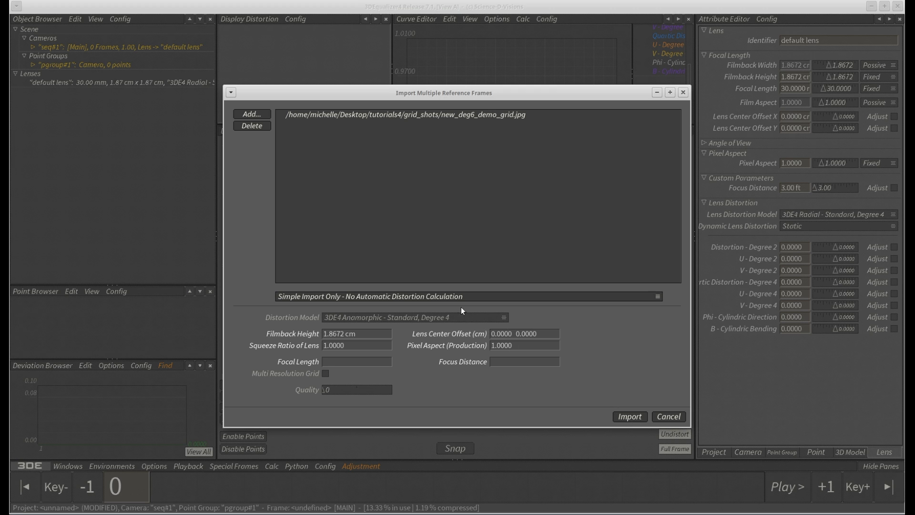
Set the import to automatic distortion calculation with a separate lens for each camera, using the 3DE4 Anamorphic - Standard, Degree 6 model
left_click(445, 297)
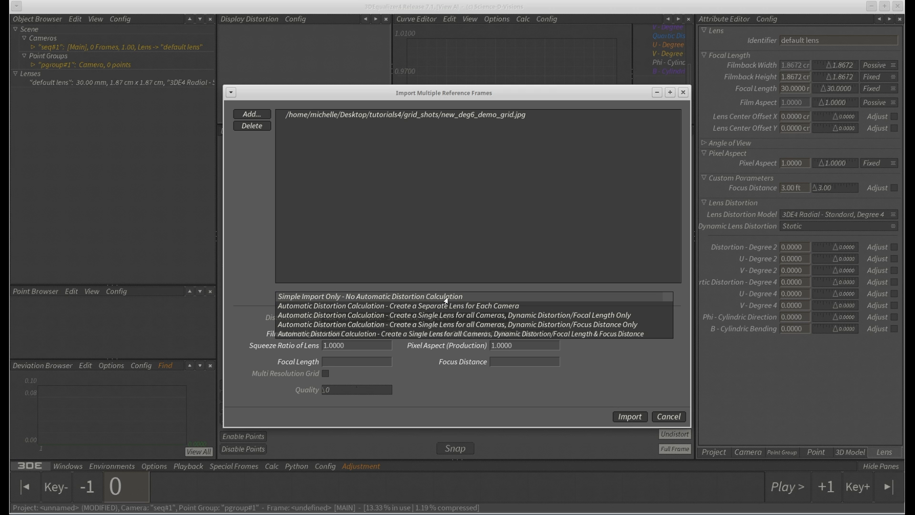
left_click(445, 306)
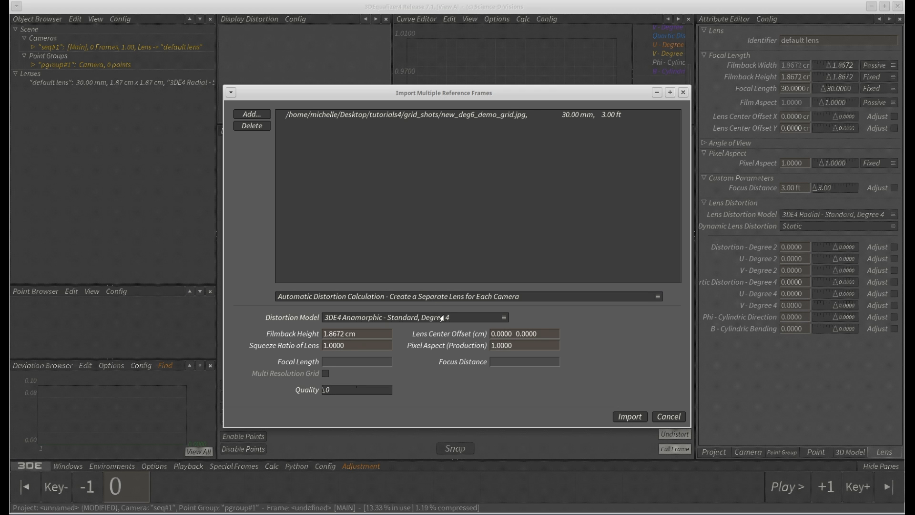
left_click(443, 317)
left_click(439, 327)
Give the demo grid frame a squeeze ratio of 1.5, a production pixel aspect of 1.5 and a 40 mm focal length, and import it
left_click(439, 116)
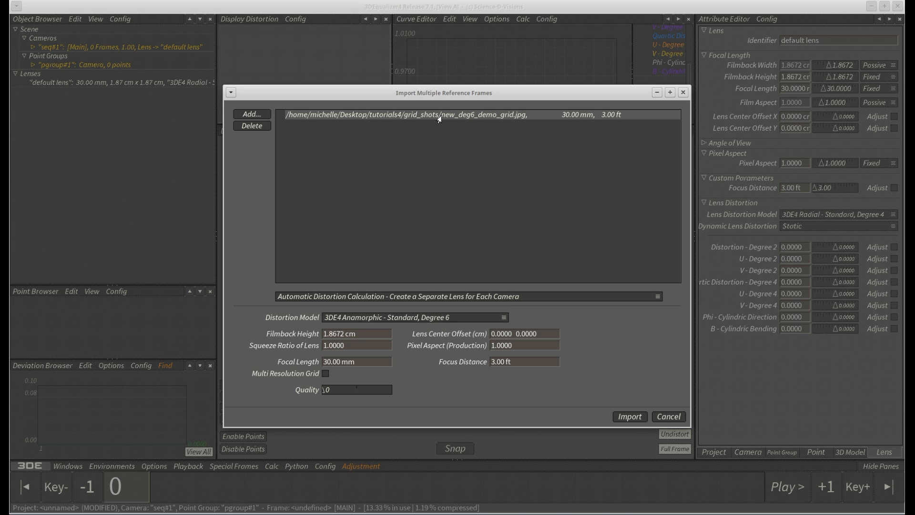
left_click(333, 345)
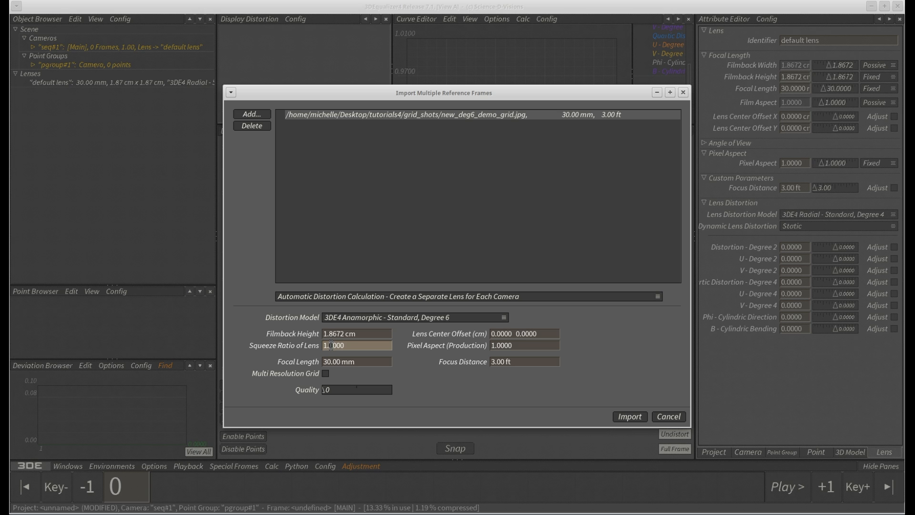
type("5")
left_click(500, 346)
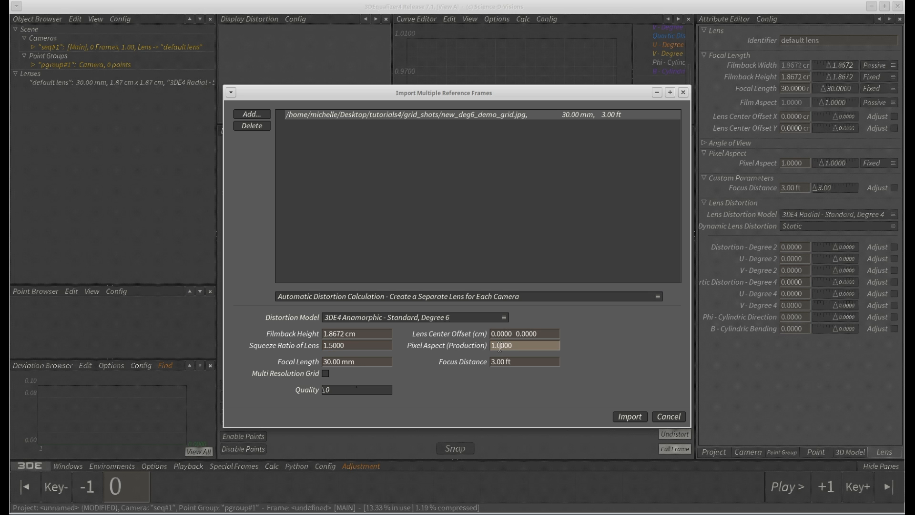
type("5")
left_click(327, 362)
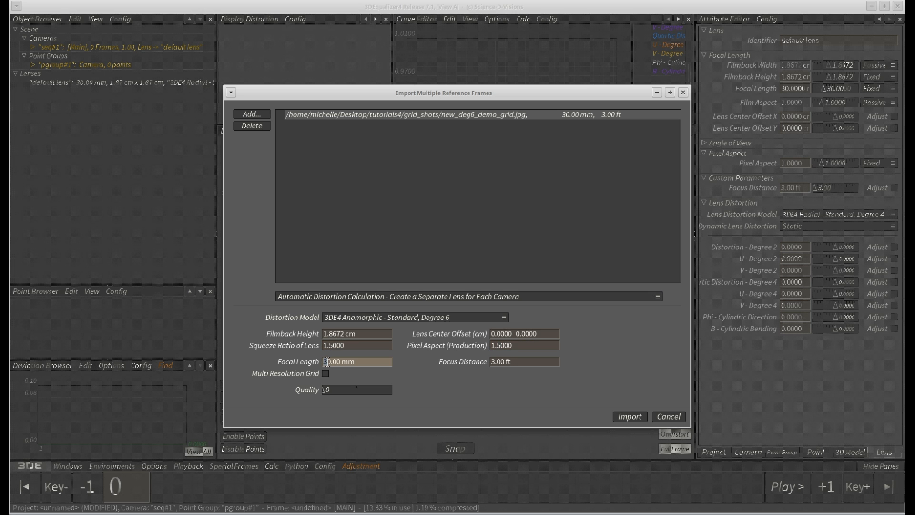
type("4")
key("Return")
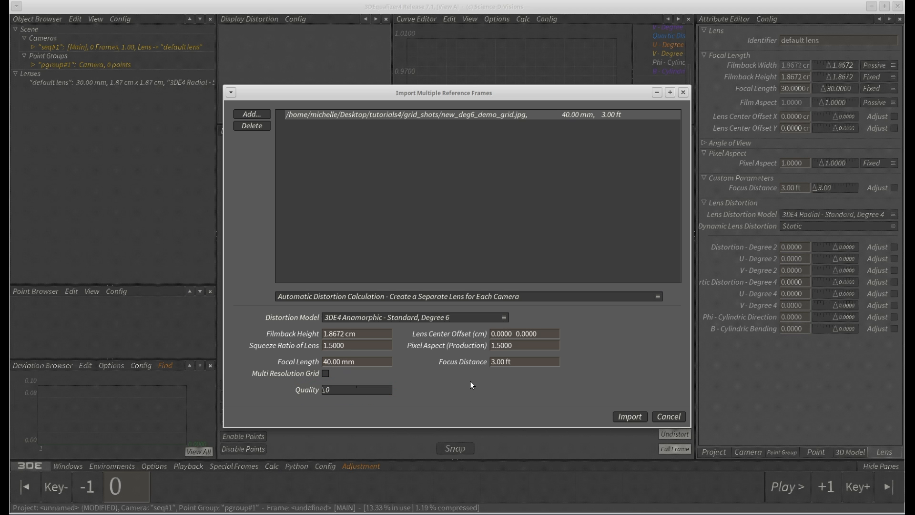
left_click(629, 416)
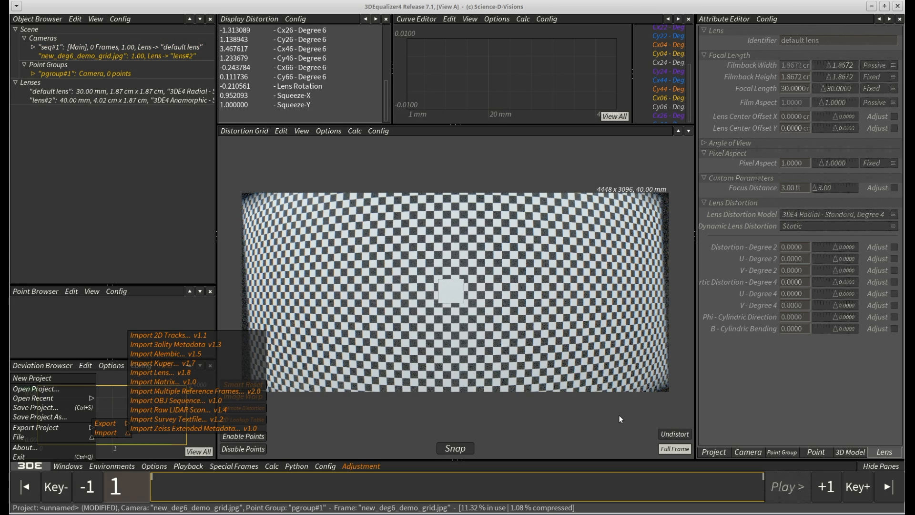
Examine the matrix over the imported grid footage in a maximized Distortion Grid view, and hide the matrix again
key("space")
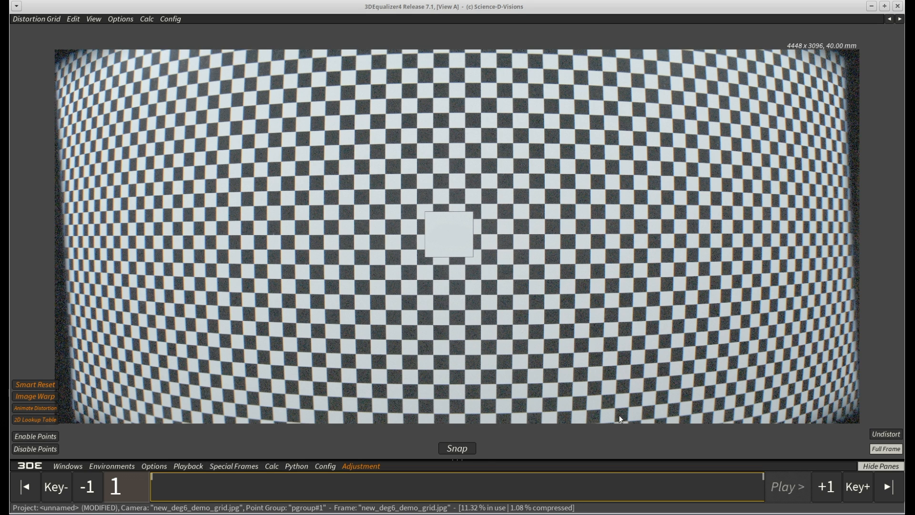
left_click(87, 20)
left_click(114, 48)
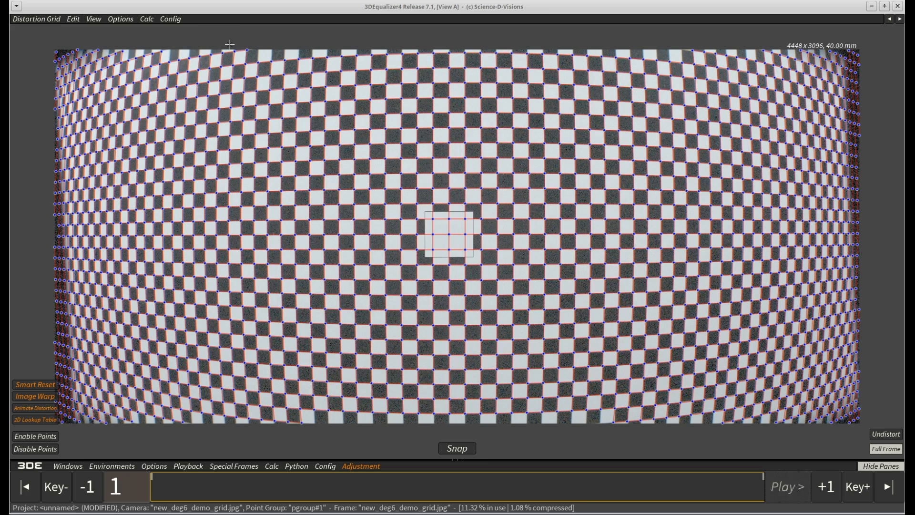
left_click(94, 19)
left_click(114, 48)
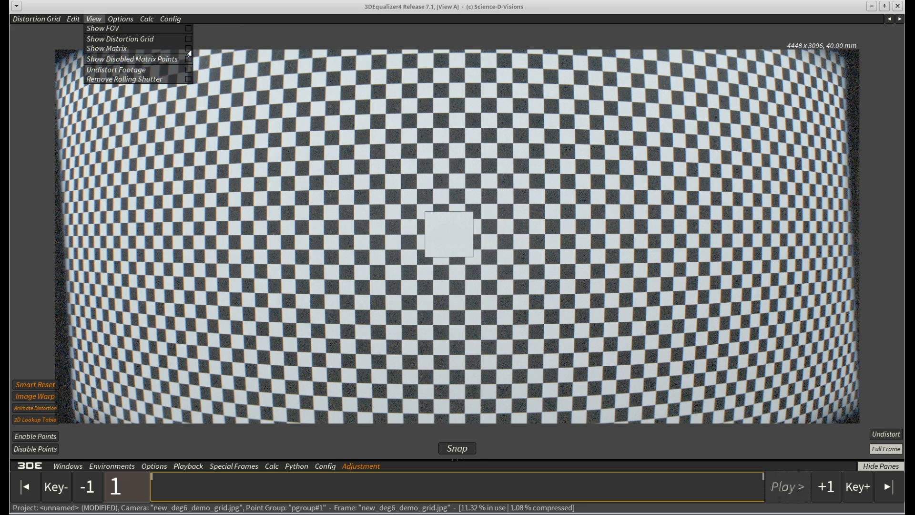
Compare the undistorted and distorted grid footage, and restore the pane layout
left_click(886, 434)
scroll(473, 323, "down", 5)
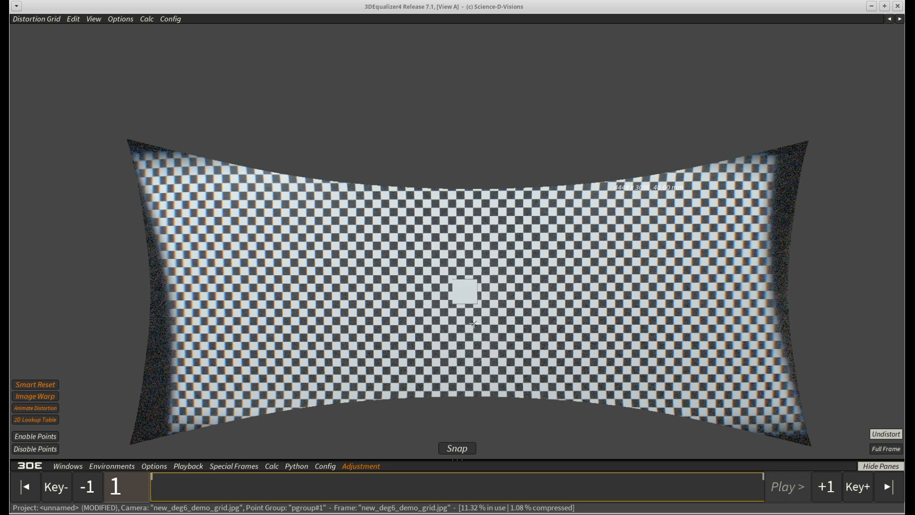
left_click(877, 438)
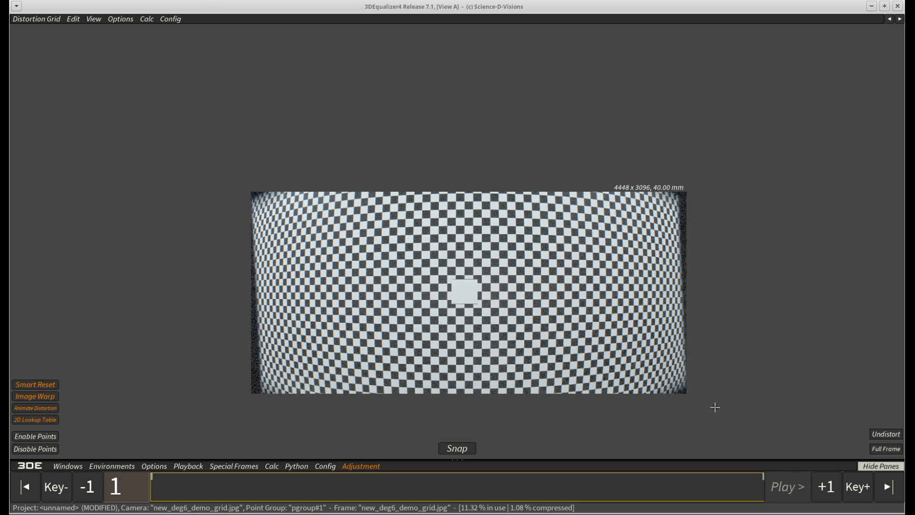
key("space")
Start another multiple reference frame import and add the same new_deg6_demo_grid.jpg image
left_click(29, 466)
left_click(178, 397)
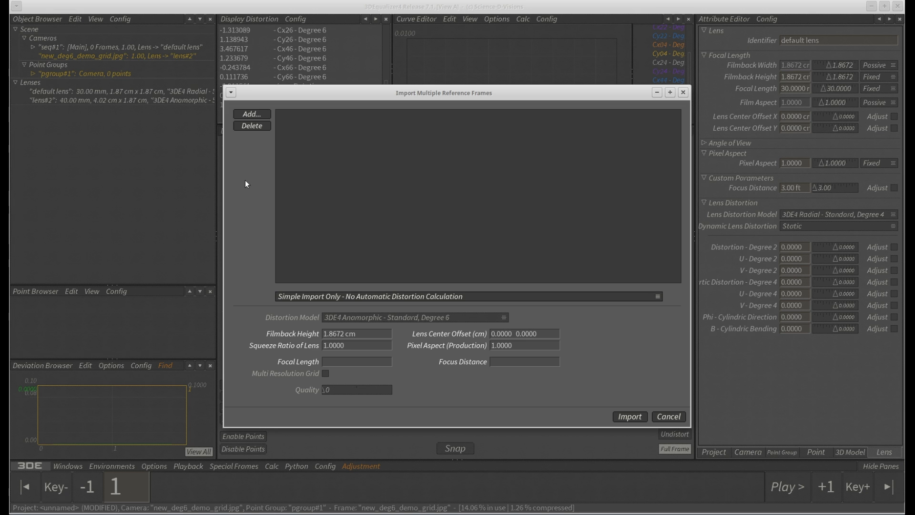
left_click(252, 115)
left_click(215, 217)
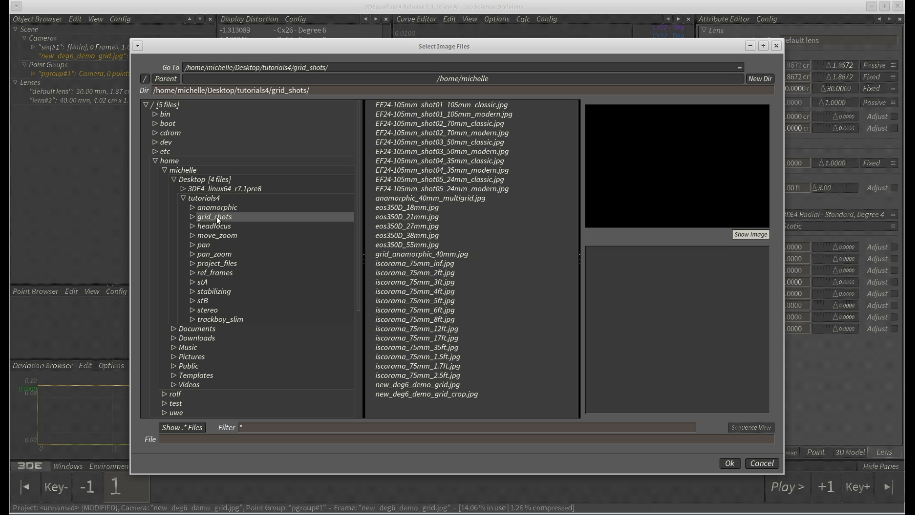
left_click(381, 385)
left_click(724, 464)
Select the added frame and set the second import to automatic distortion calculation with a separate lens for each camera
left_click(380, 117)
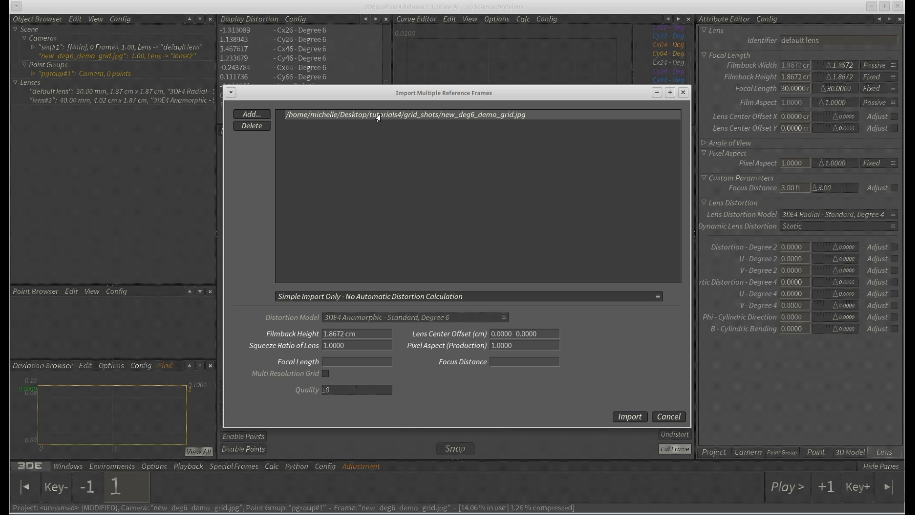
left_click(374, 297)
left_click(374, 307)
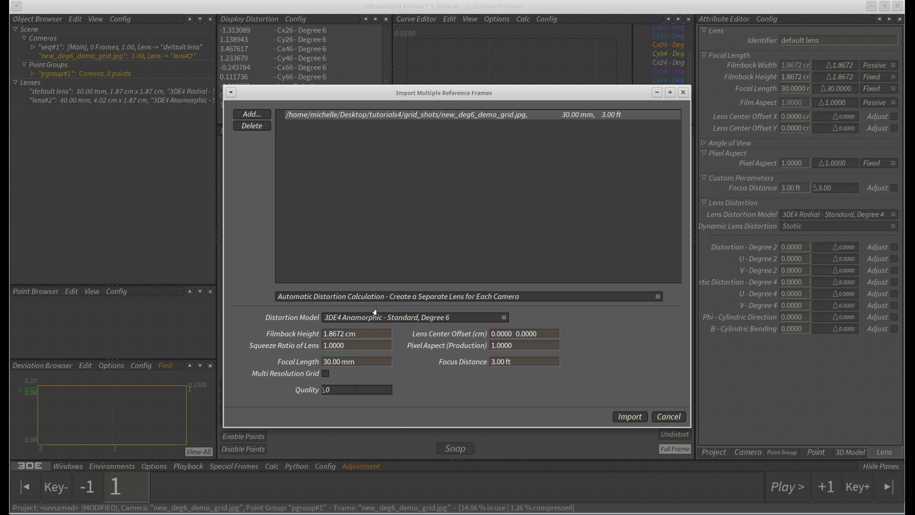
Set squeeze ratio and production pixel aspect to 1.5, focal length to 40 mm and Quality to 2, and import the frame
left_click(329, 346)
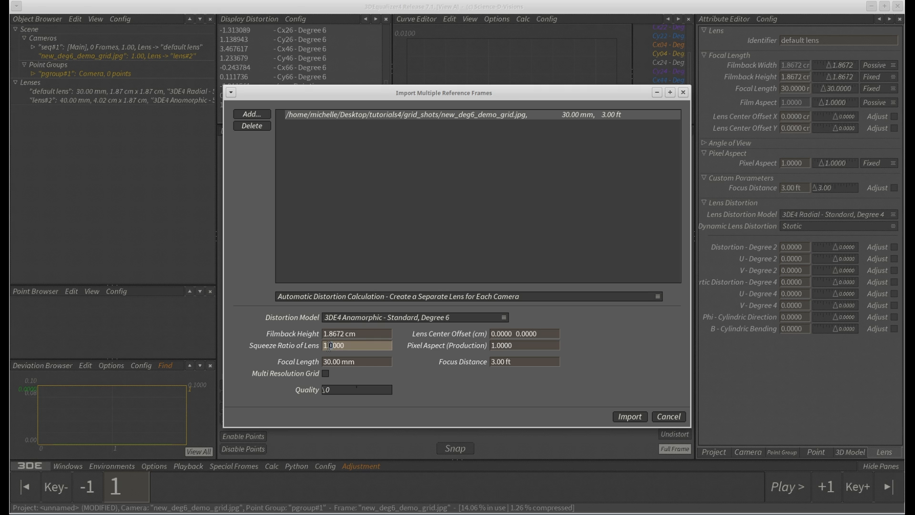
left_click(500, 347)
key("BackSpace")
type("5")
left_click(326, 364)
key("BackSpace")
type("4")
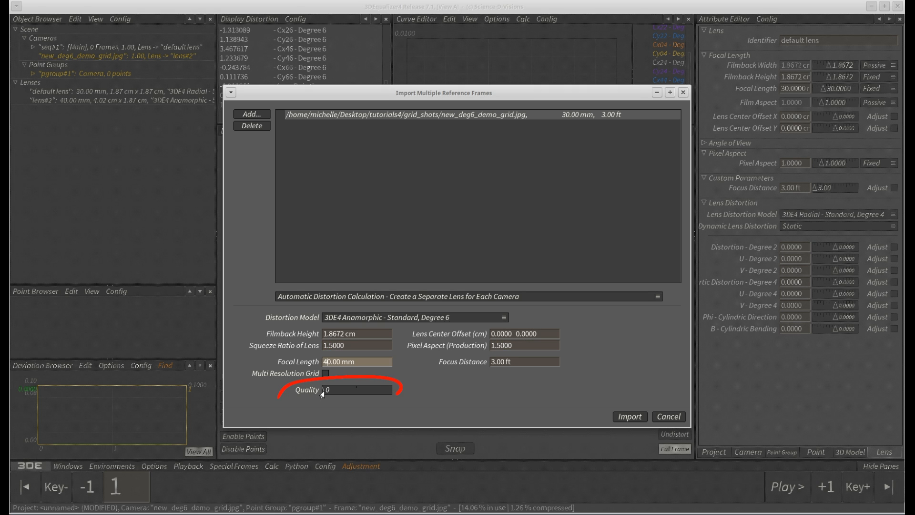
left_click_drag(323, 393, 389, 390)
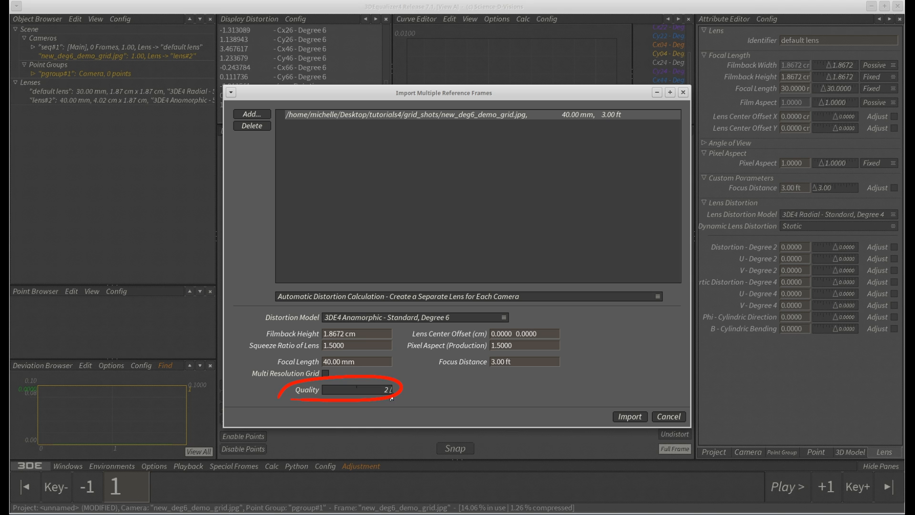
left_click(629, 417)
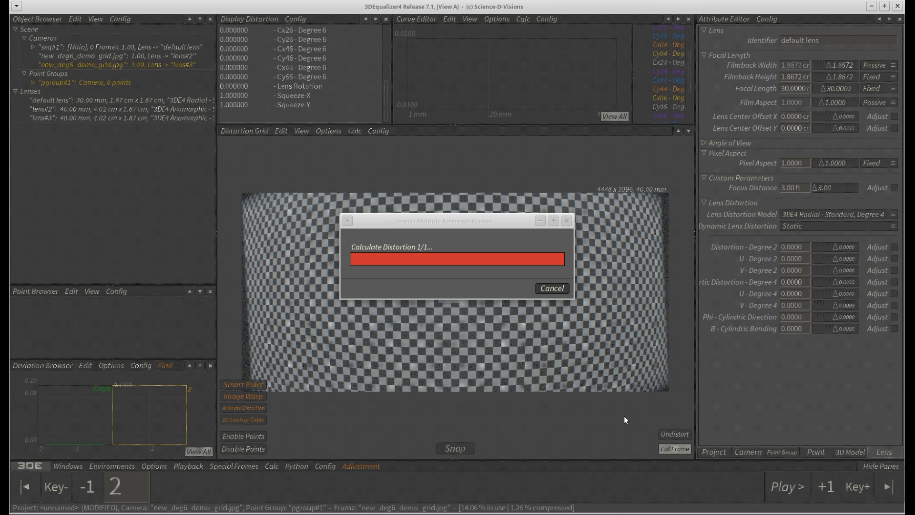
Show the matrix over the frame 2 footage in a maximized Distortion Grid view
key("ctrl+h")
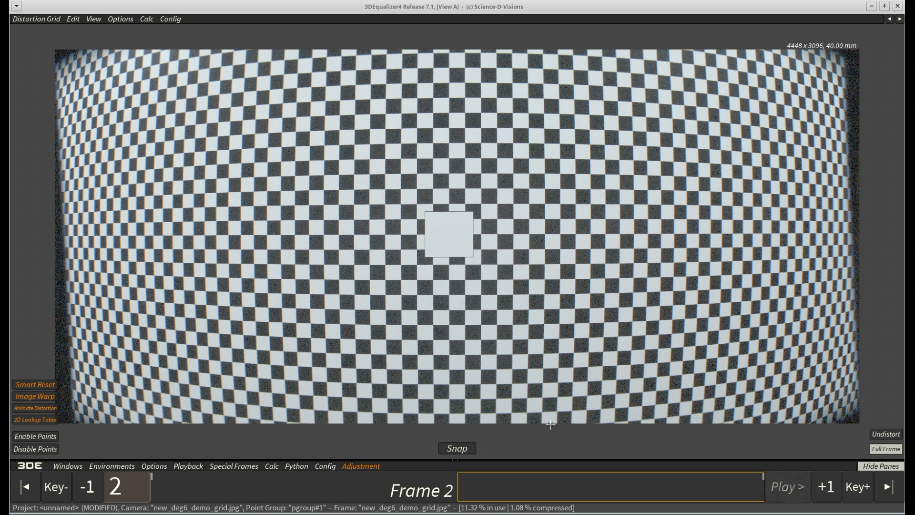
left_click(94, 18)
left_click(186, 55)
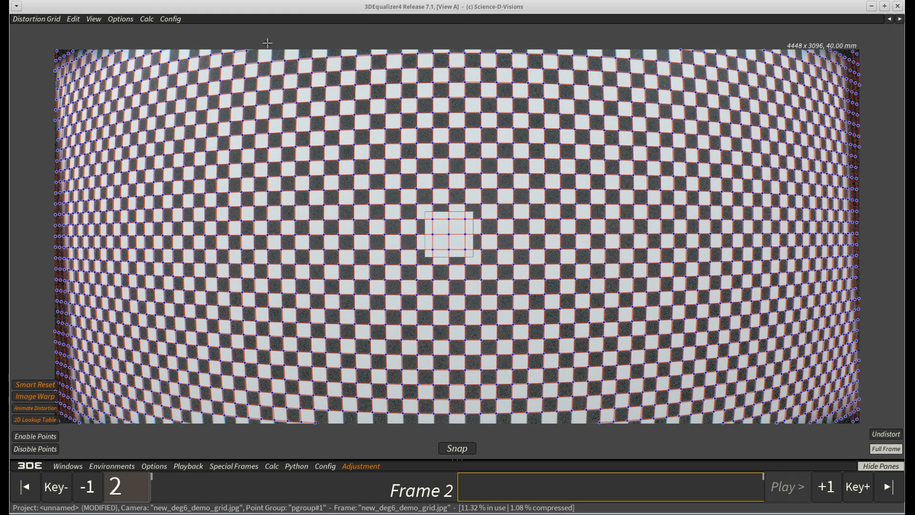
Compare the matrix fit in the grid image's lower-right corner between frames 1 and 2
mouse_move(493, 491)
left_mouse_down()
mouse_move(290, 491)
mouse_move(471, 488)
mouse_move(290, 491)
mouse_move(582, 500)
left_mouse_up()
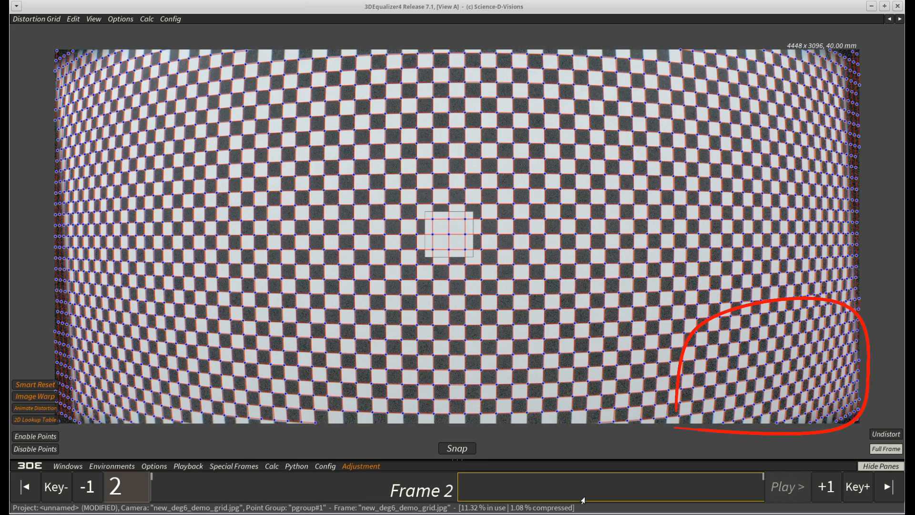
scroll(763, 391, "up", 8)
middle_click_drag(762, 391, 309, 272)
left_click(436, 490)
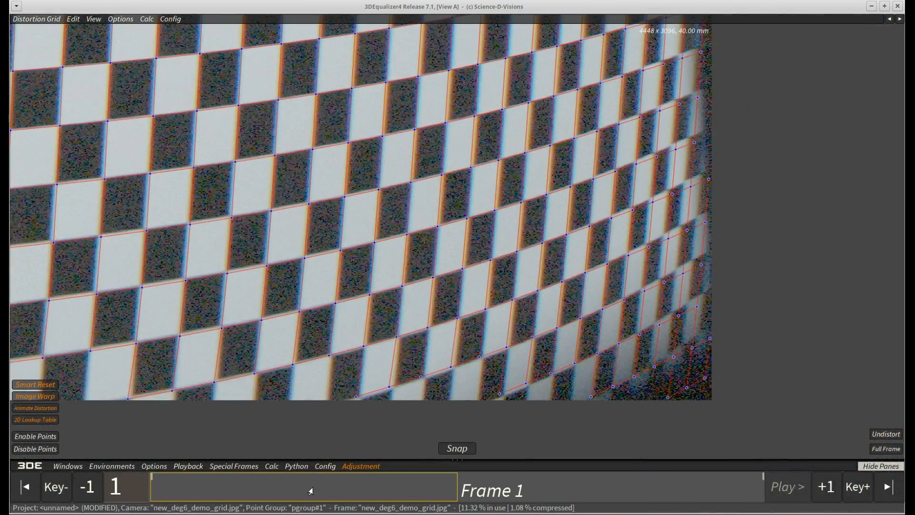
left_click(477, 498)
left_click(311, 491)
left_click(393, 495)
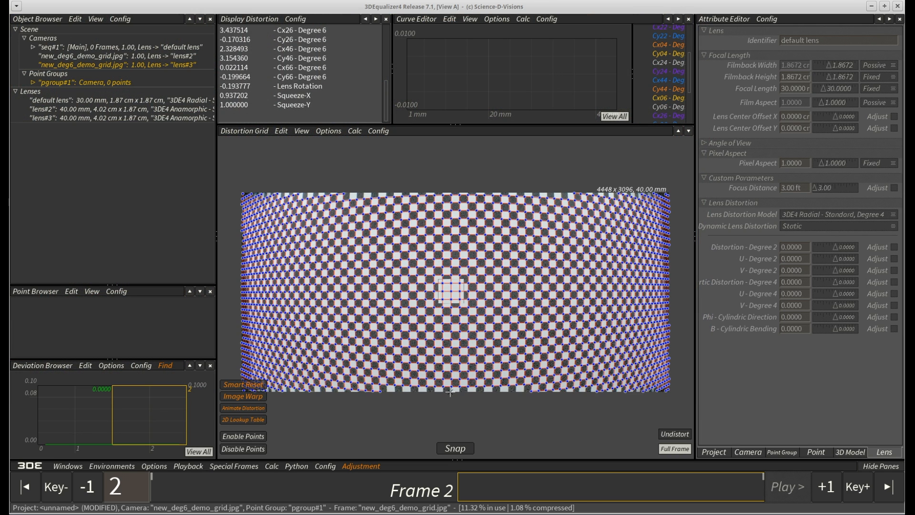
Hide the matrix in the Distortion Grid view
left_click(299, 132)
left_click(395, 162)
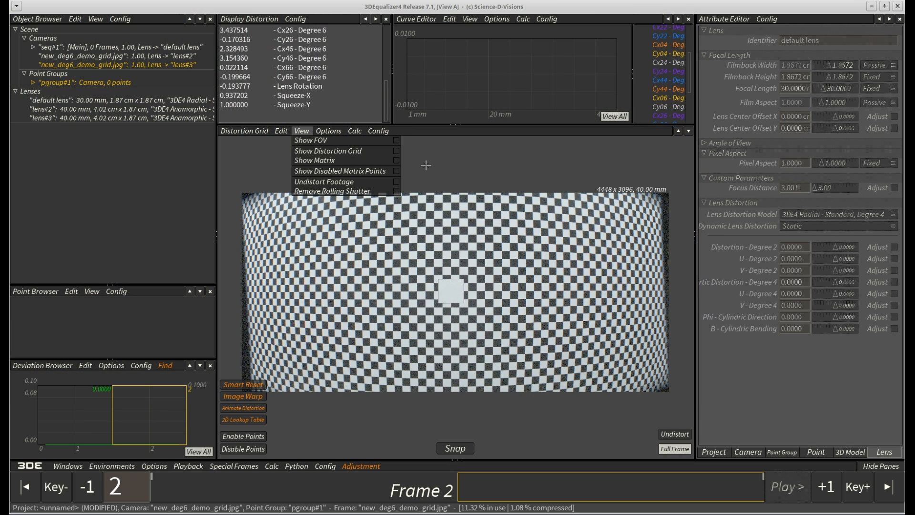
left_click(423, 165)
Start another multiple reference frame import and add new_deg6_demo_grid.jpg from the grid_shots folder
left_click(31, 466)
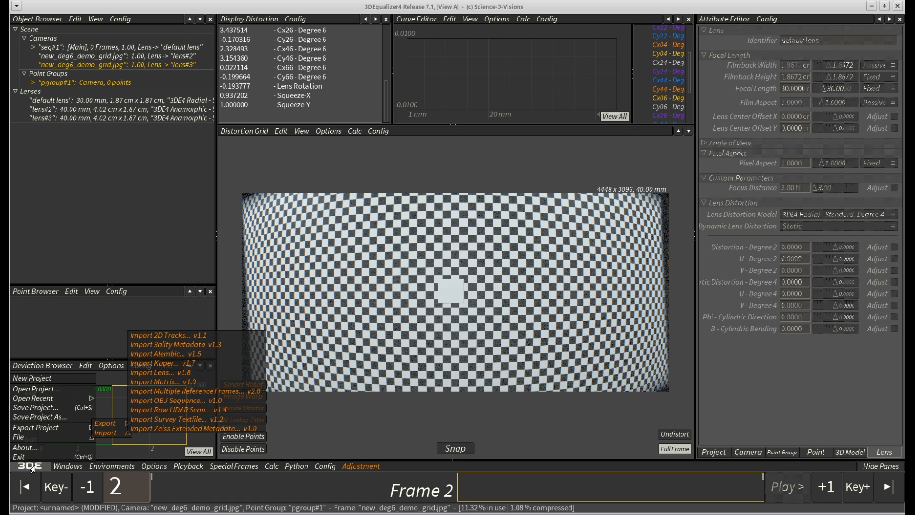
left_click(185, 390)
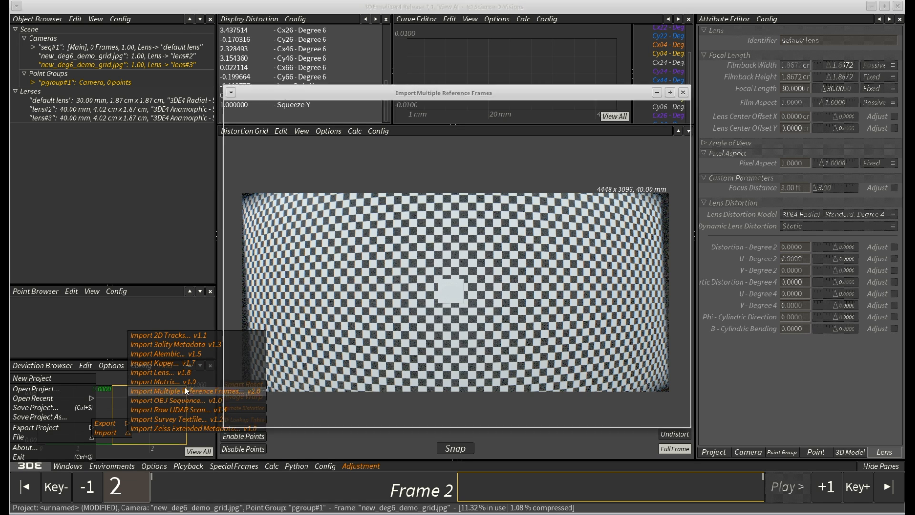
left_click(253, 116)
left_click(214, 216)
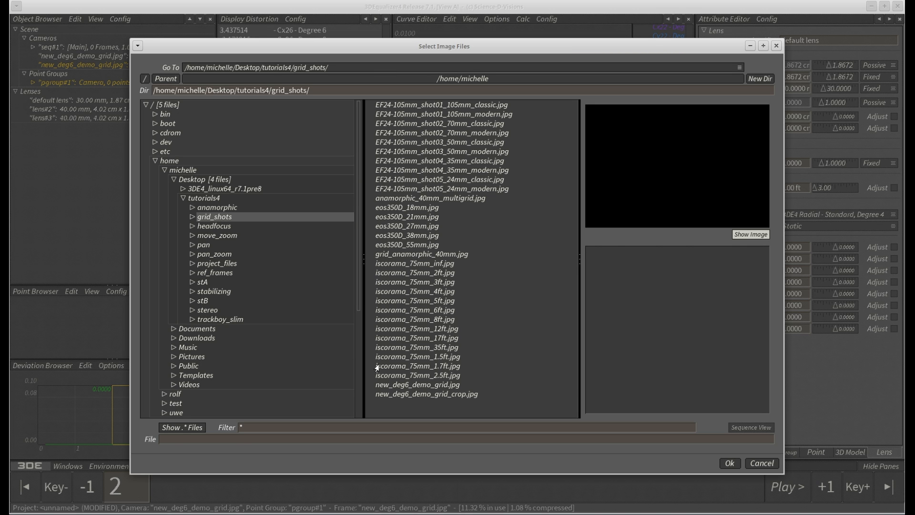
left_click(419, 387)
left_click(730, 463)
Choose automatic distortion calculation with a separate lens for each camera and the 3DE4 Anamorphic - Standard, Degree 4 model
left_click(379, 296)
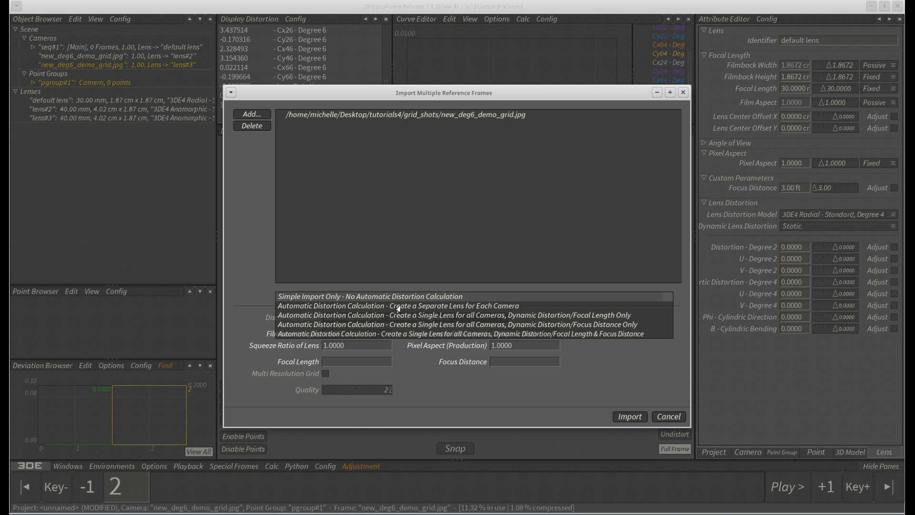
left_click(397, 306)
left_click(387, 317)
left_click(388, 307)
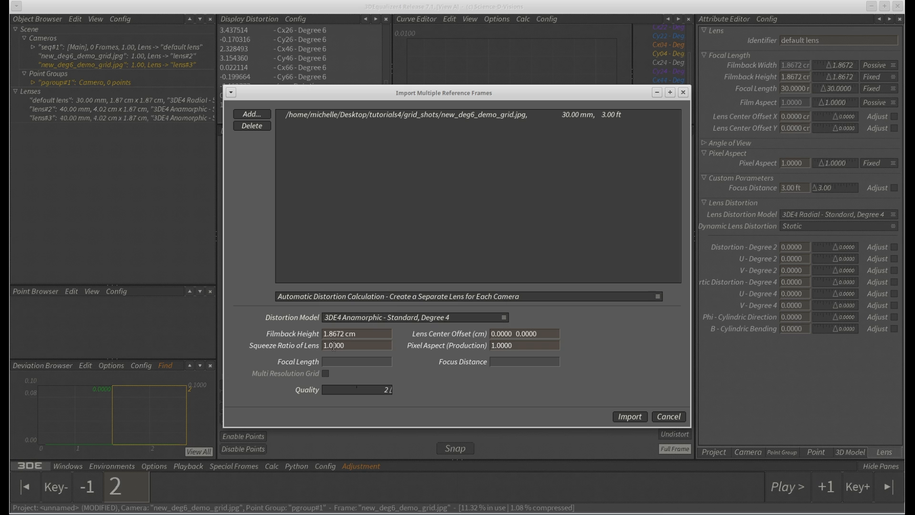
Set the lens squeeze ratio and the production pixel aspect to 1.5
left_click(329, 345)
key("Delete")
type("5")
left_click(499, 346)
key("Delete")
type("5")
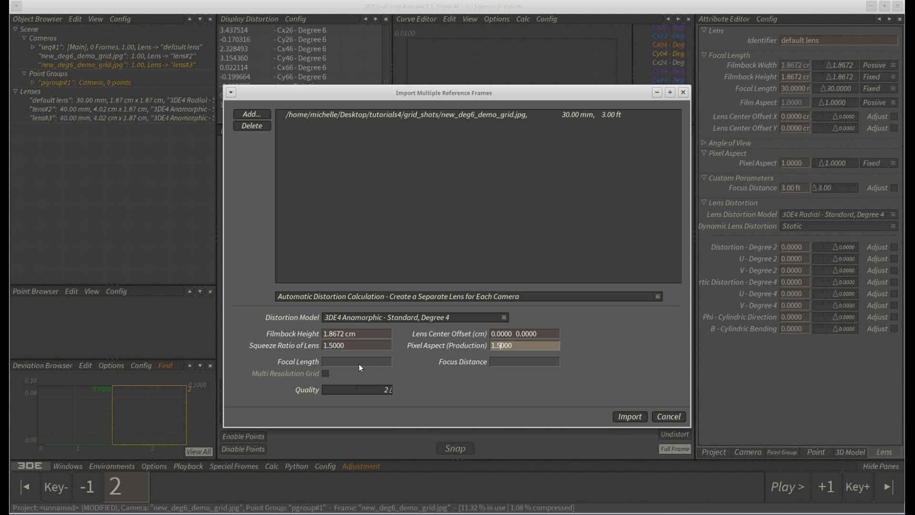
Set the reference frame's focal length to 40 mm and import it
left_click(409, 211)
left_click(327, 362)
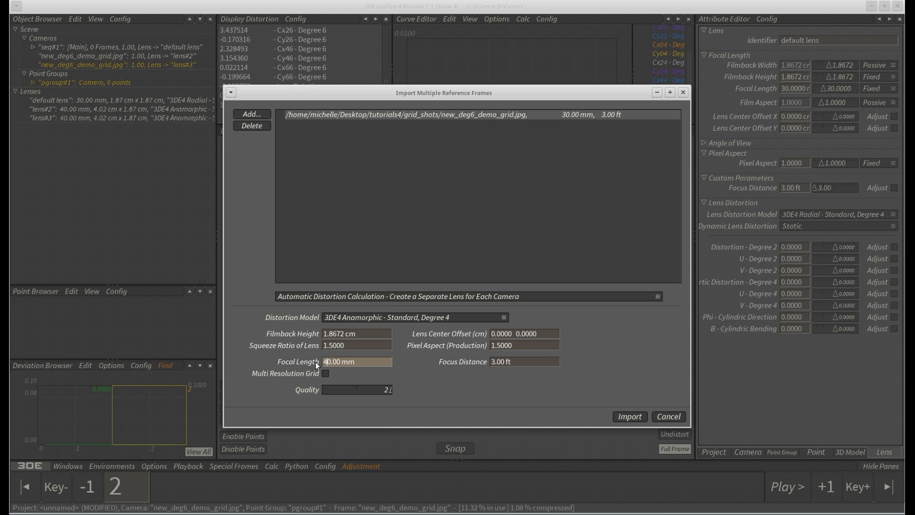
key("BackSpace")
type("4")
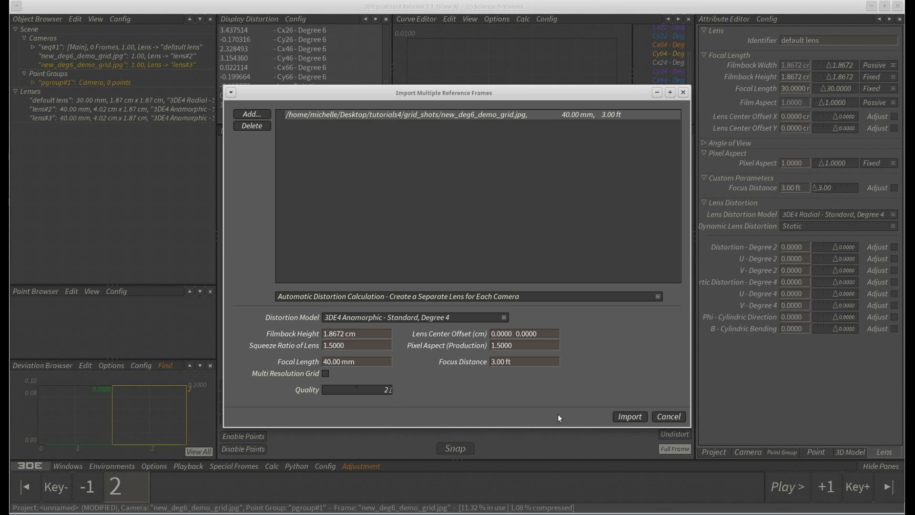
left_click(616, 417)
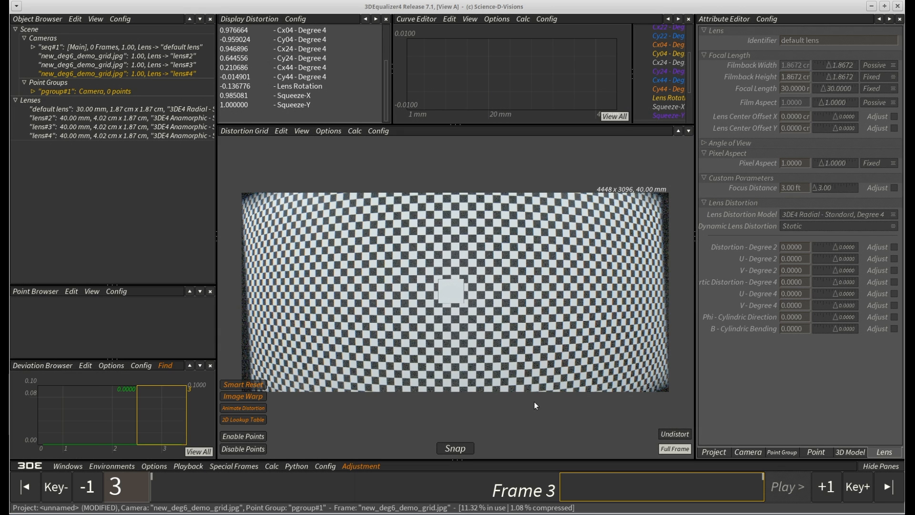
Maximize the Distortion Grid view and show the matrix over the grid footage
key("space")
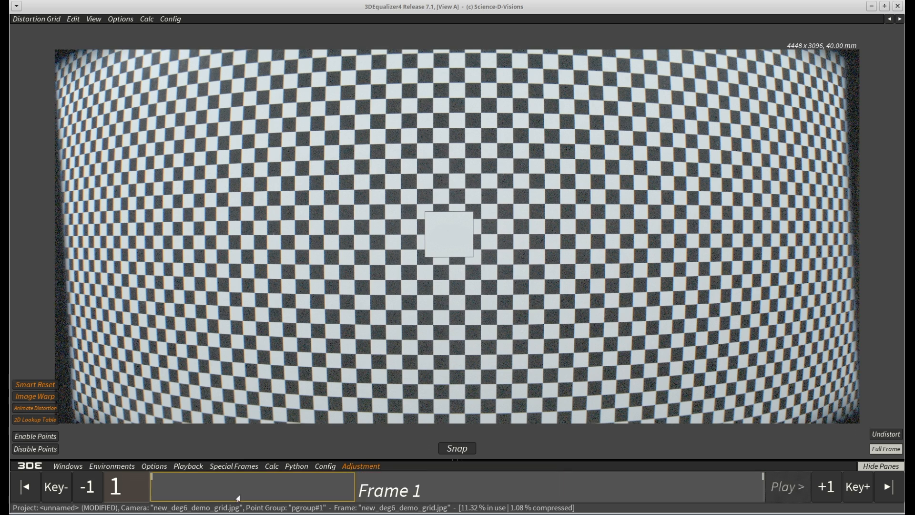
left_click(94, 19)
left_click(183, 50)
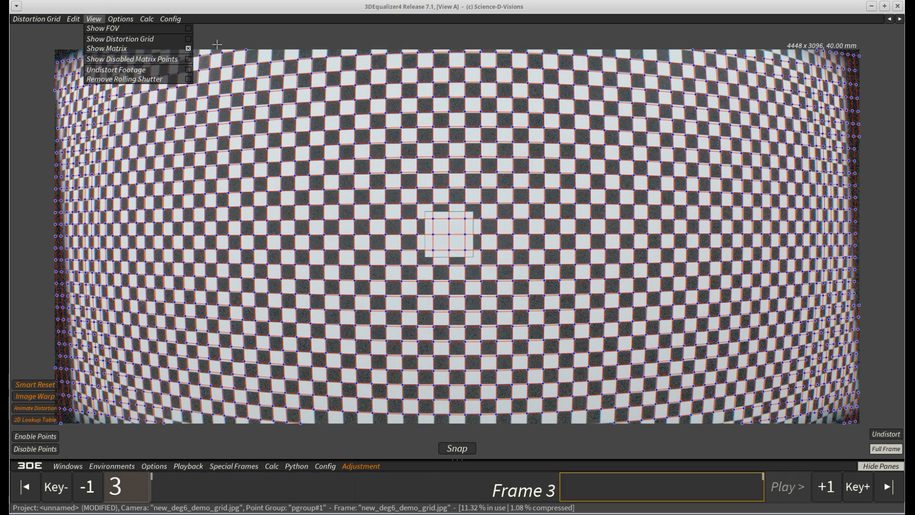
Compare the matrix fit in the grid image's lower-right corner between frames 3 and 2
left_click_drag(590, 498, 426, 490)
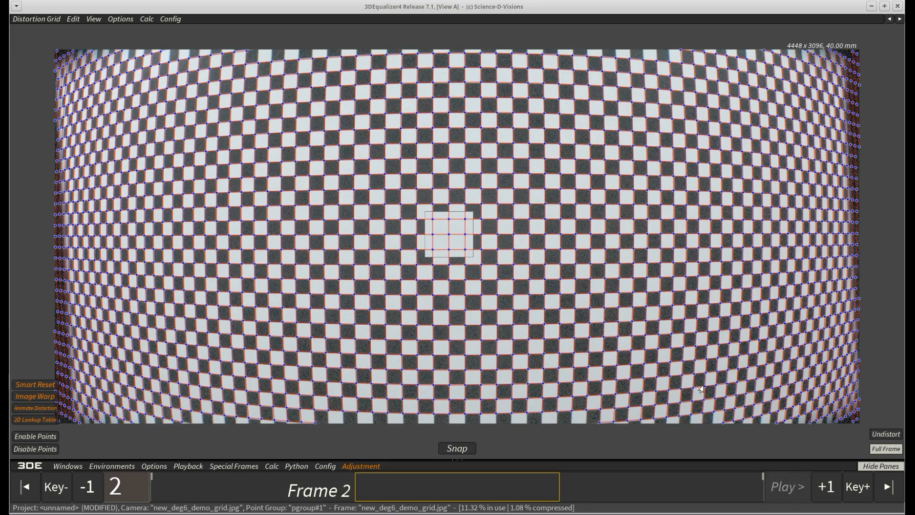
scroll(806, 387, "up", 6)
middle_click_drag(802, 384, 447, 232)
mouse_move(420, 502)
left_mouse_down()
mouse_move(238, 488)
mouse_move(658, 496)
mouse_move(432, 489)
left_mouse_up()
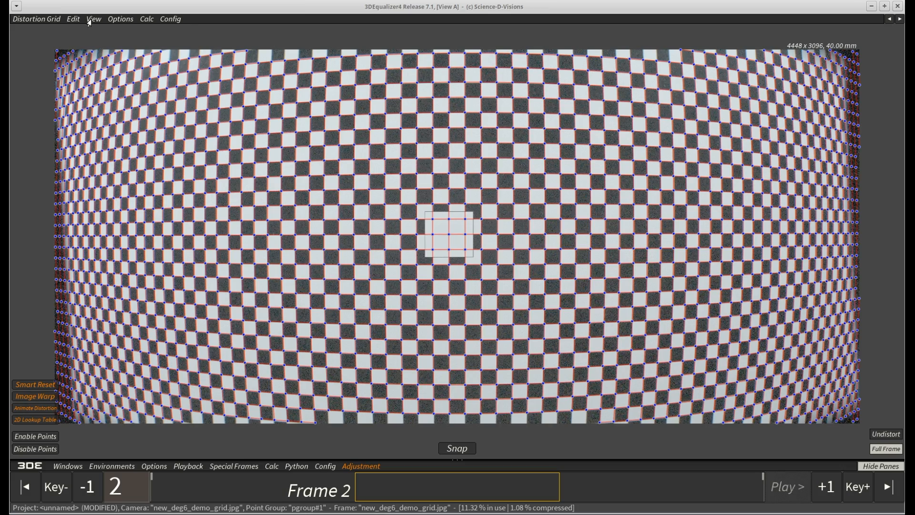
Hide the matrix and compare the undistorted footage of frames 1 and 2
left_click(94, 19)
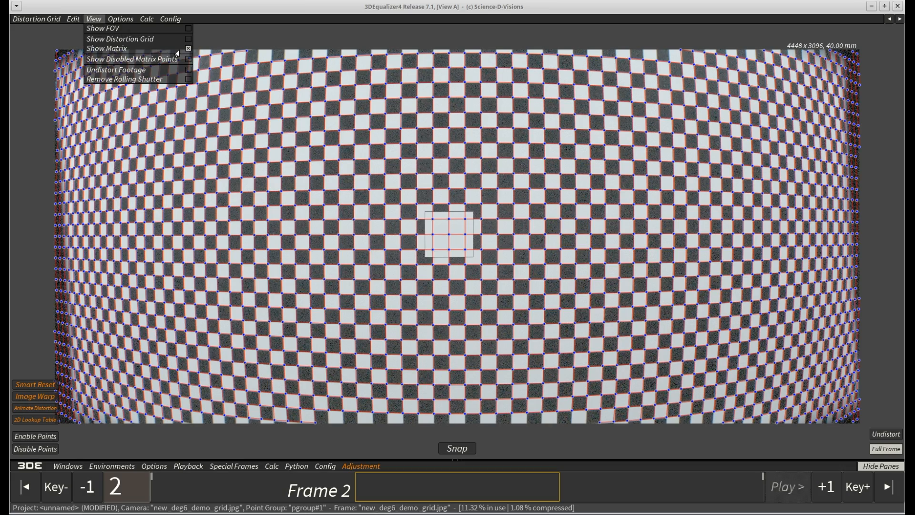
left_click(885, 434)
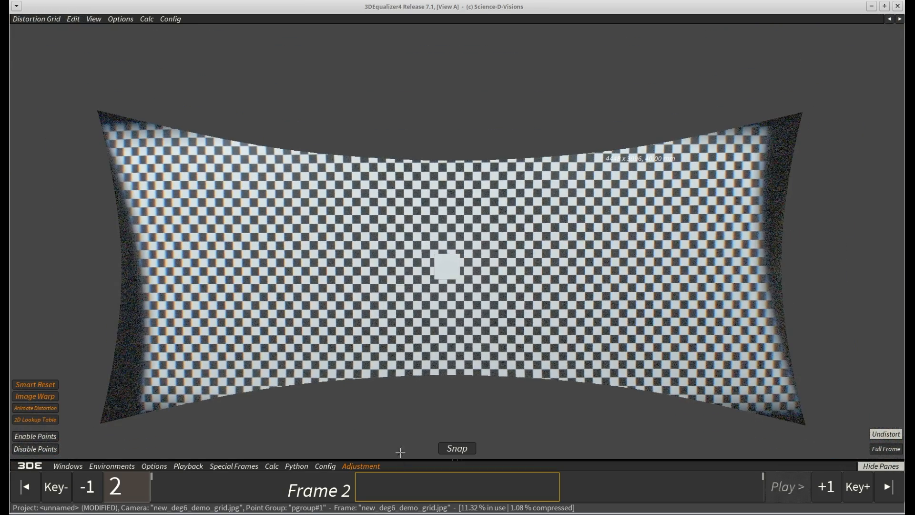
left_click(289, 489)
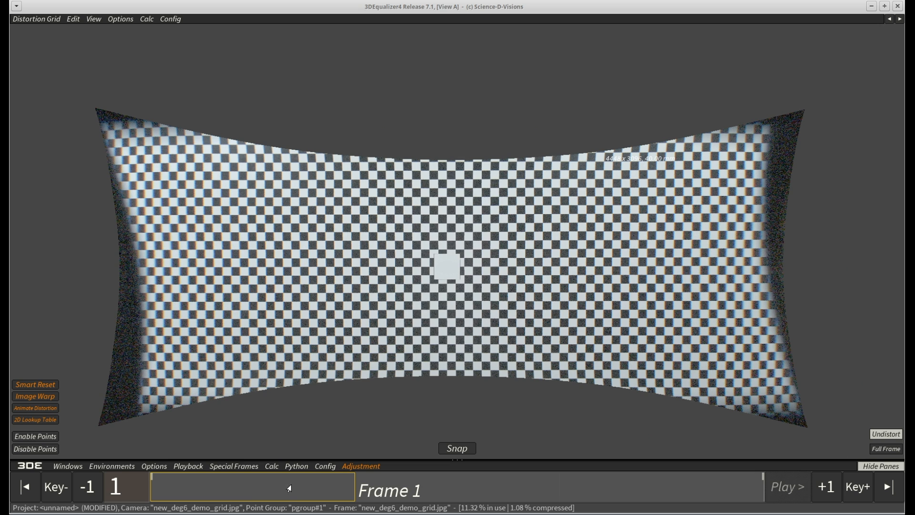
left_click_drag(262, 490, 435, 492)
Restore the full pane layout and start a new project, discarding the current changes
key("Tab")
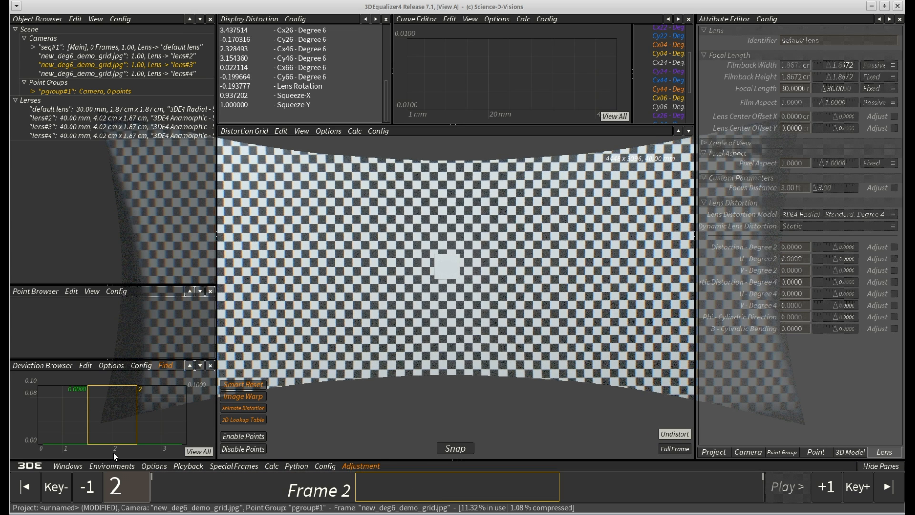
left_click(24, 466)
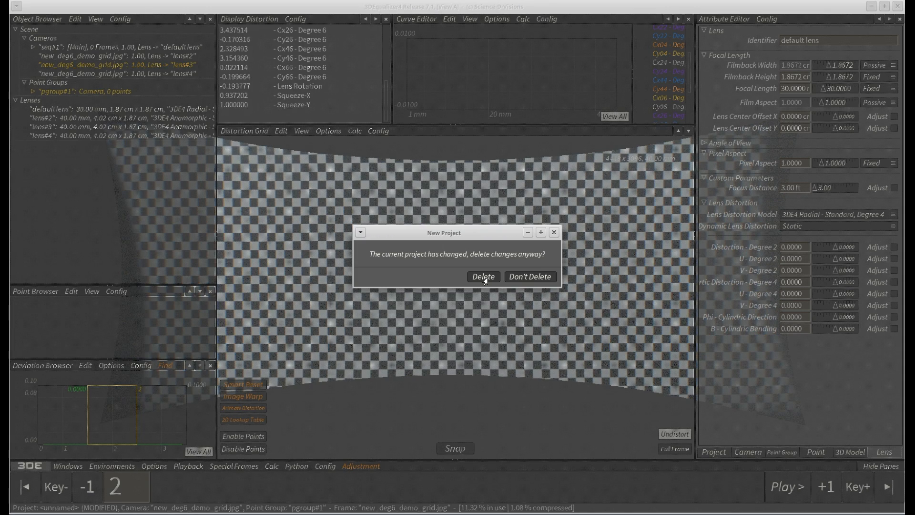
left_click(483, 278)
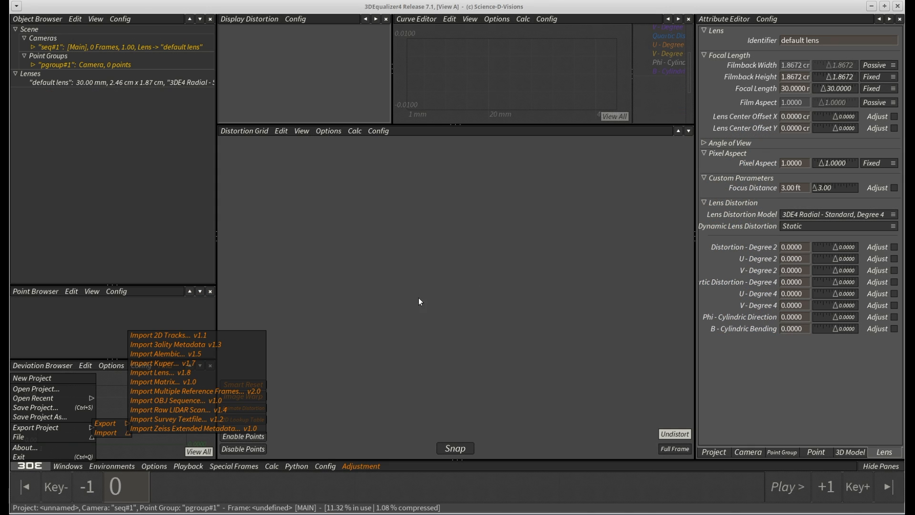
Add anamorphic_40mm_multigrid.jpg to a multiple reference frame import, using automatic distortion calculation with a separate lens for each camera
left_click(180, 395)
left_click(255, 116)
left_click(216, 216)
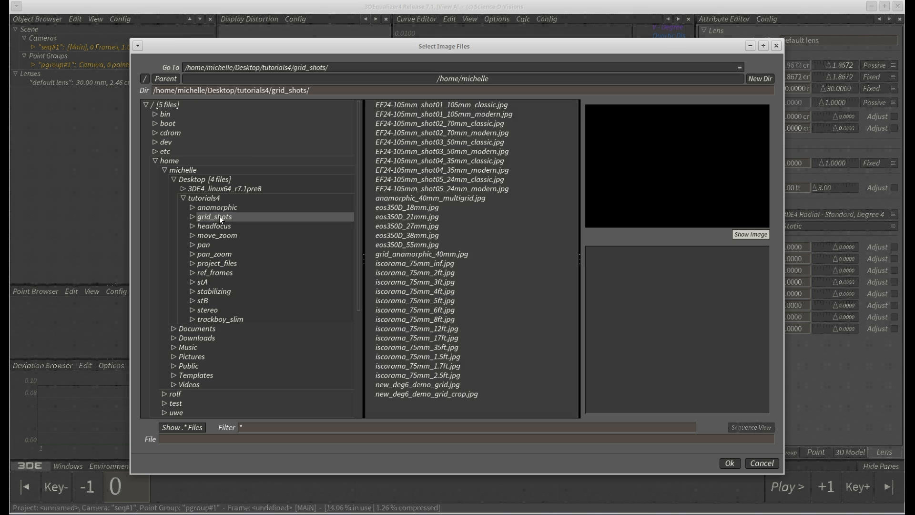
left_click(381, 198)
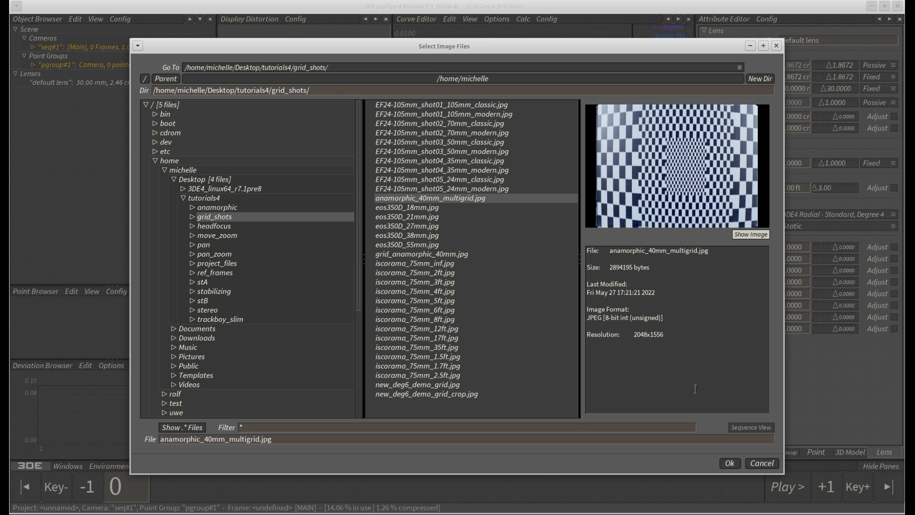
left_click(730, 463)
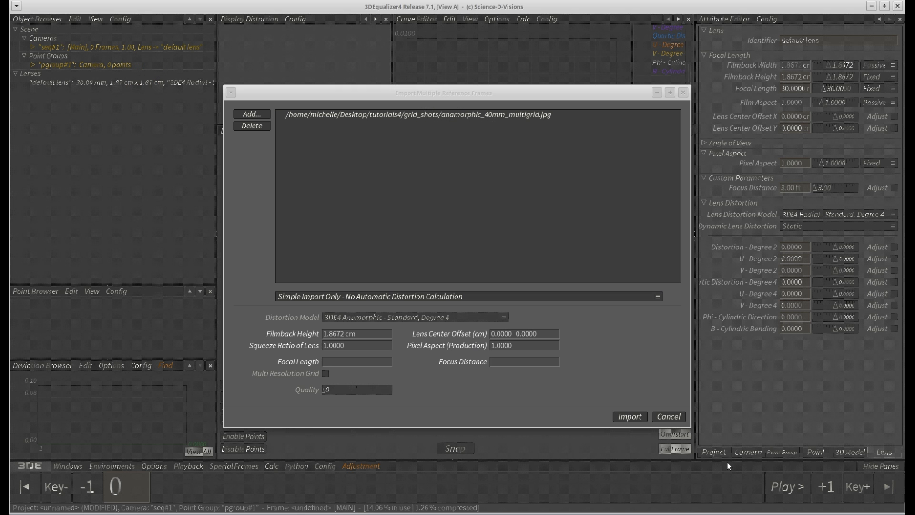
left_click(535, 295)
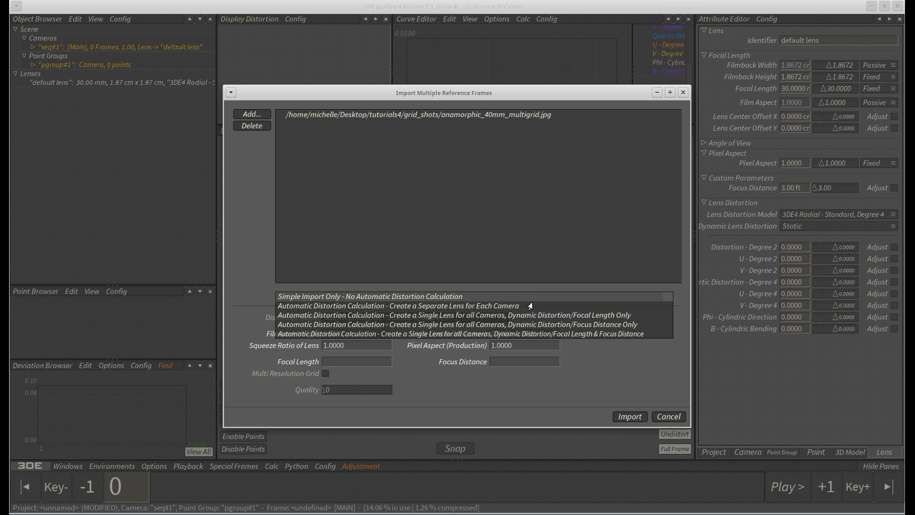
left_click(525, 306)
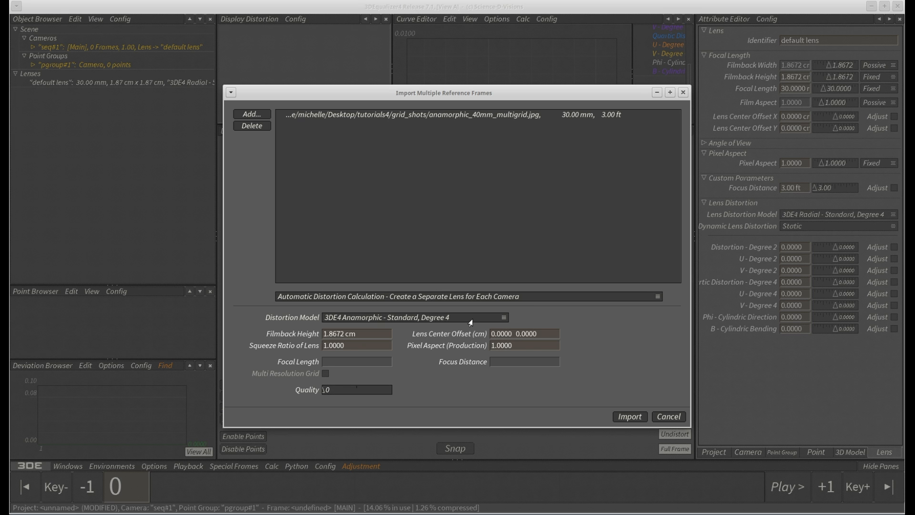
Set the horizontal lens center offset to 0.26 cm and both squeeze ratio and production pixel aspect to 2
left_click(498, 334)
type("26")
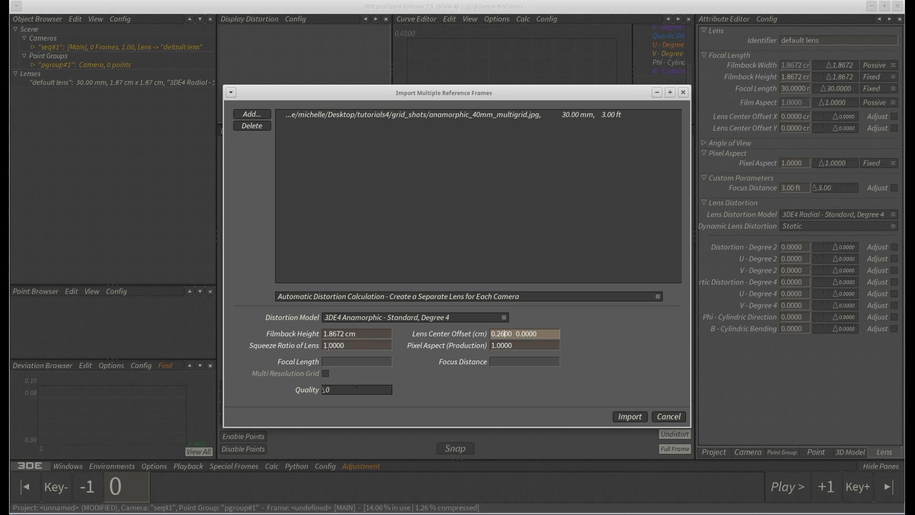
key("Tab")
type("2")
key("Tab")
type("2")
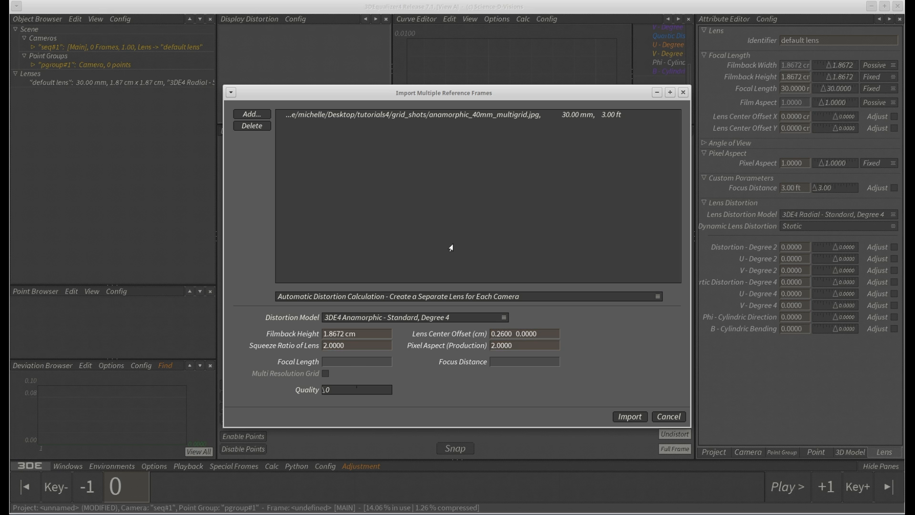
Set the multigrid frame's focal length to 40 mm, mark it as a multi resolution grid, and import it
left_click(468, 115)
left_click(327, 362)
type("40.00")
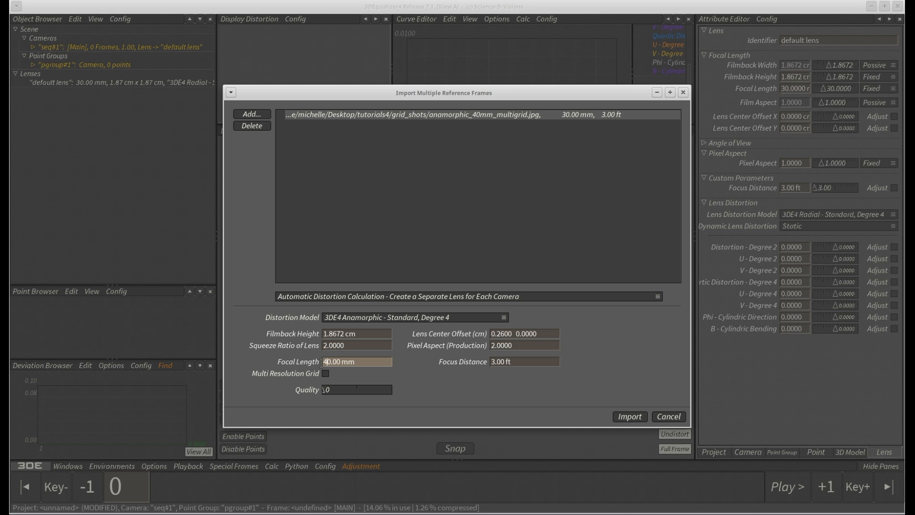
left_click(325, 374)
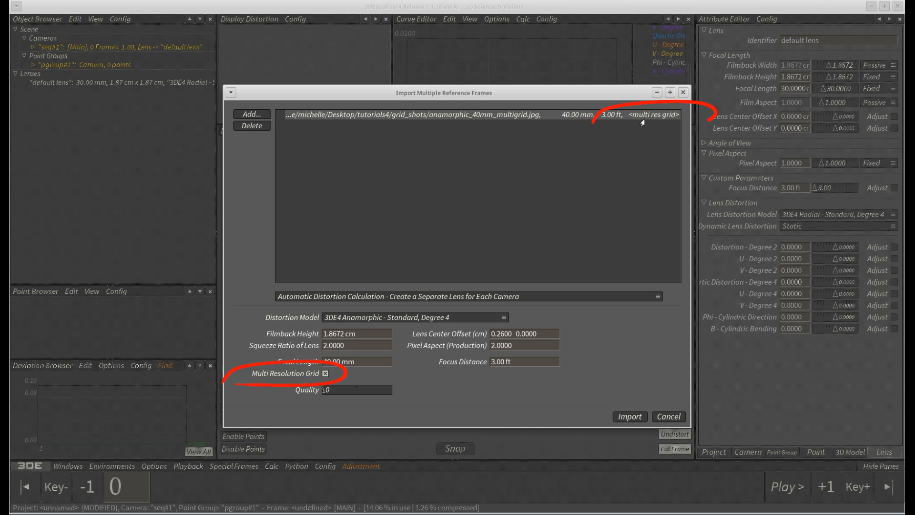
left_click(626, 417)
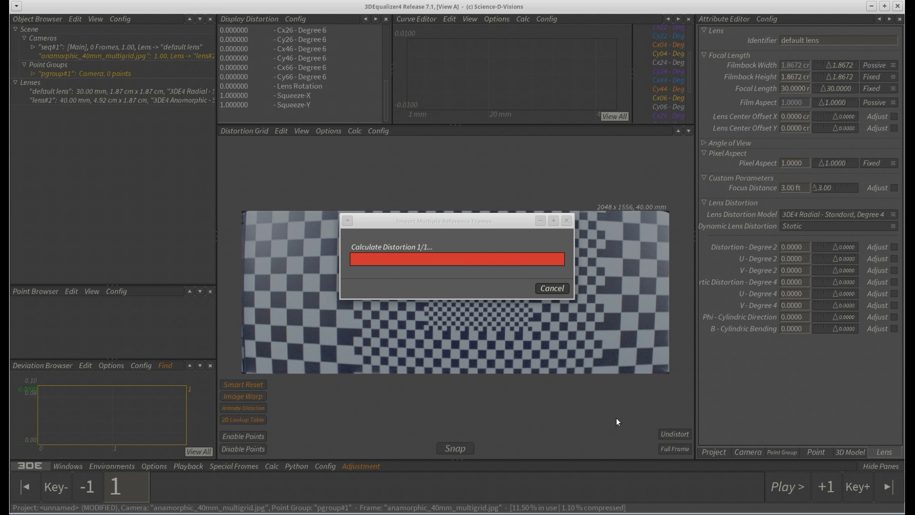
Show the matrix over the multigrid footage in a maximized Distortion Grid view
key("space")
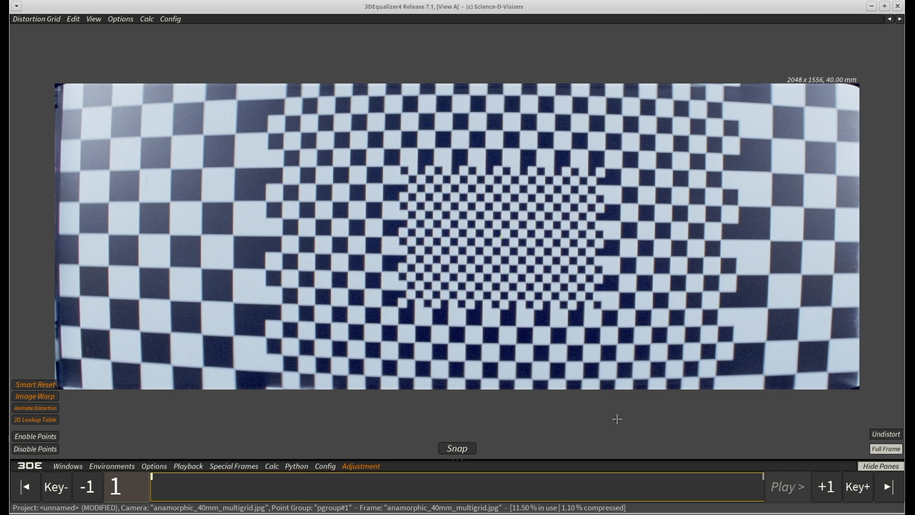
left_click(93, 18)
left_click(170, 48)
left_click(257, 53)
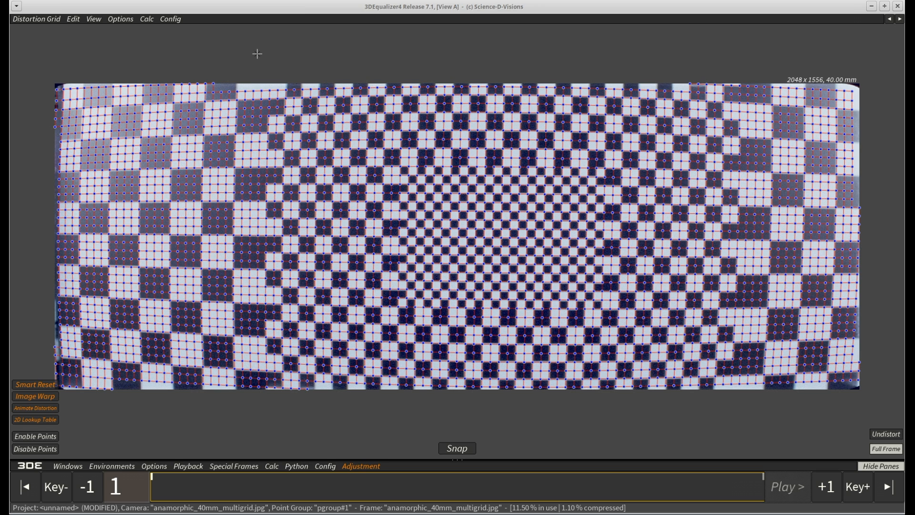
Hide the matrix and compare the multigrid footage with undistortion switched on and off
left_click(95, 19)
left_click(187, 51)
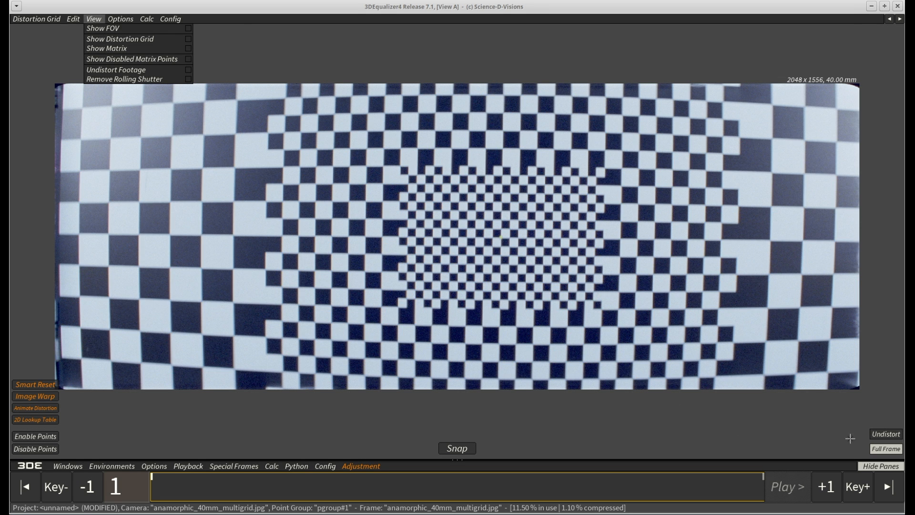
left_click(880, 434)
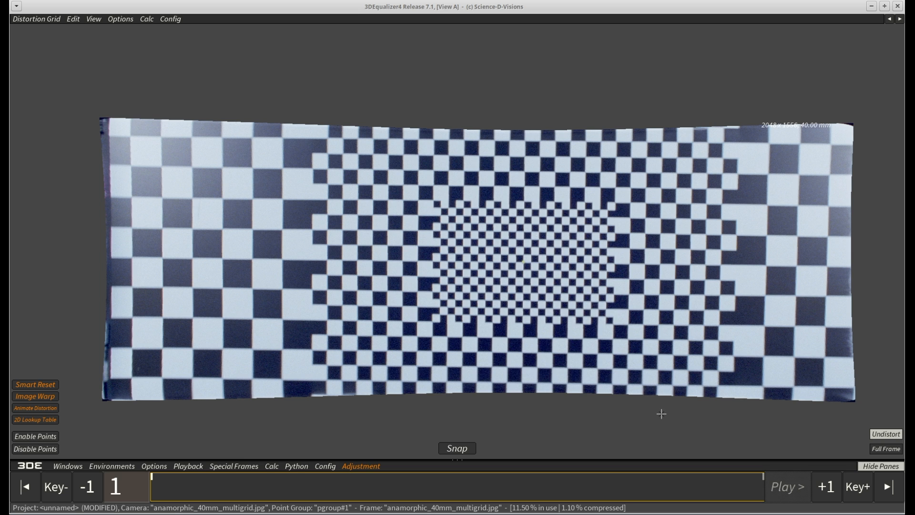
left_click(879, 436)
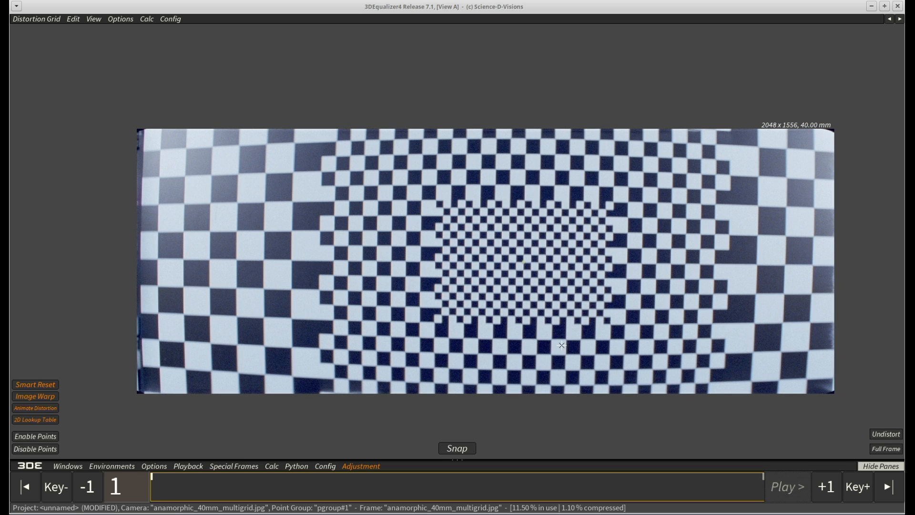
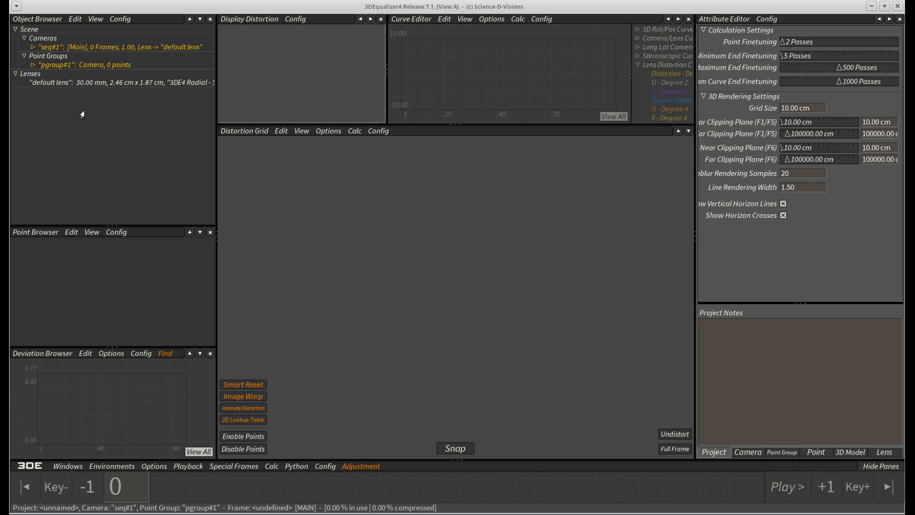
Add a reference camera and load new_deg6_demo_grid.jpg from the tutorials4/grid_shots folder as its footage
left_click(72, 21)
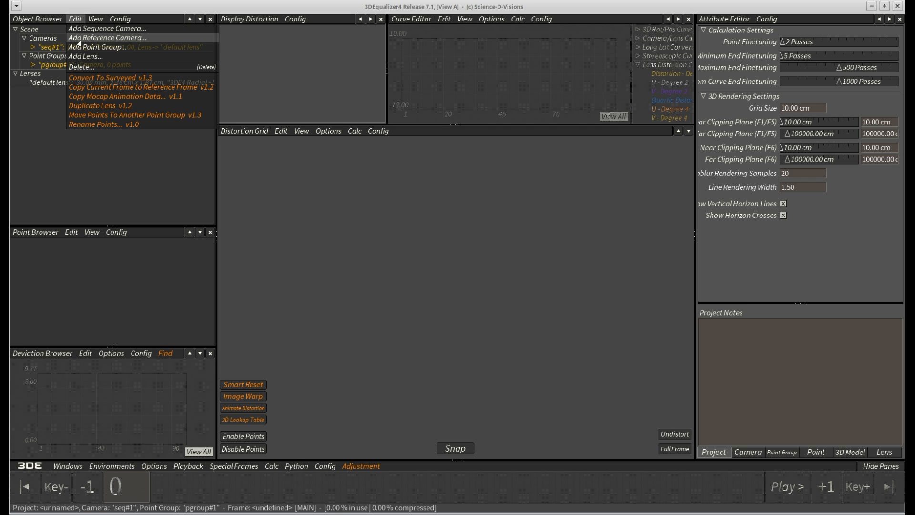
left_click(78, 38)
left_click(83, 58)
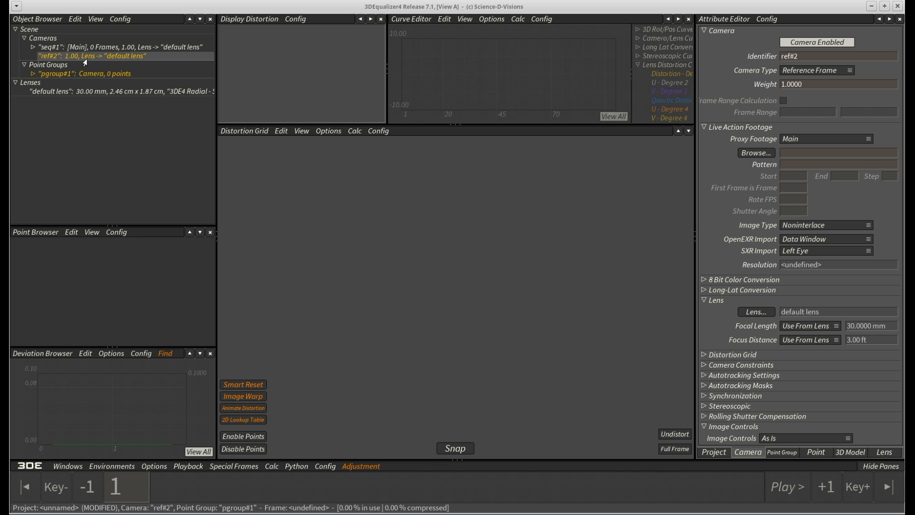
left_click(752, 153)
left_click(243, 71)
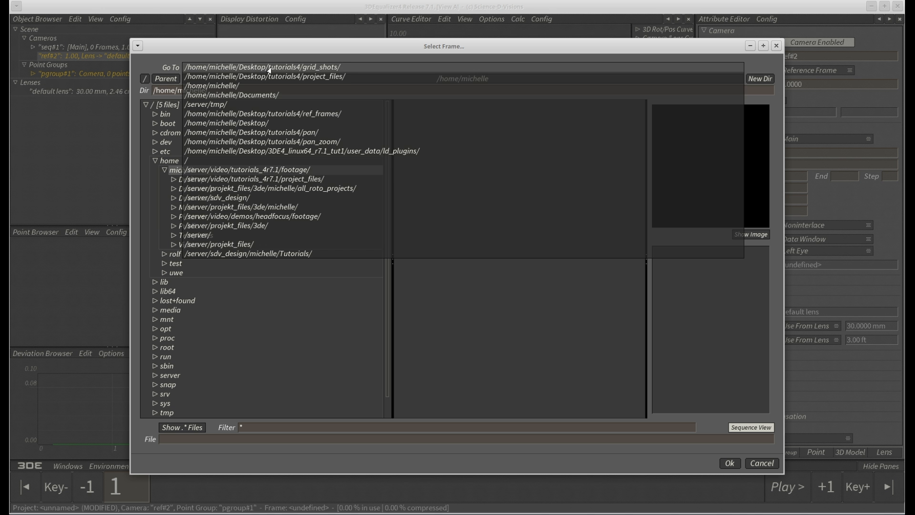
left_click(244, 71)
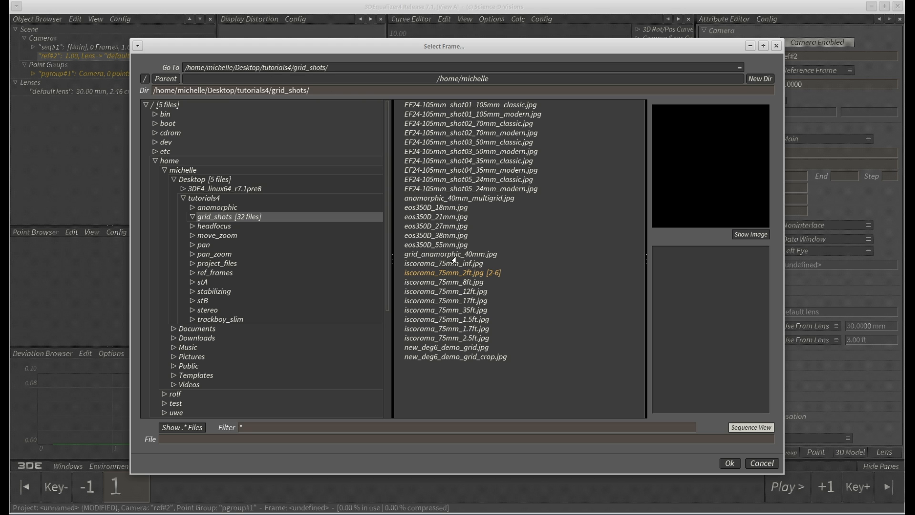
left_click(453, 351)
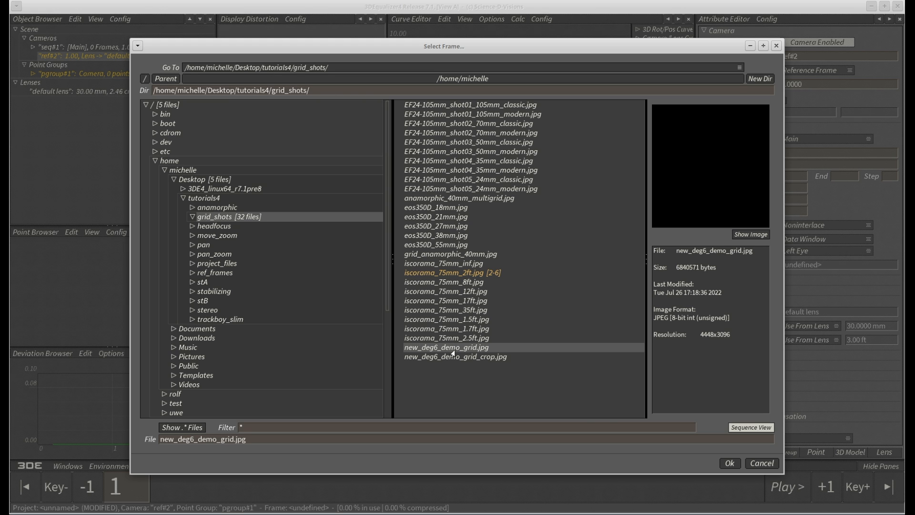
left_click(730, 463)
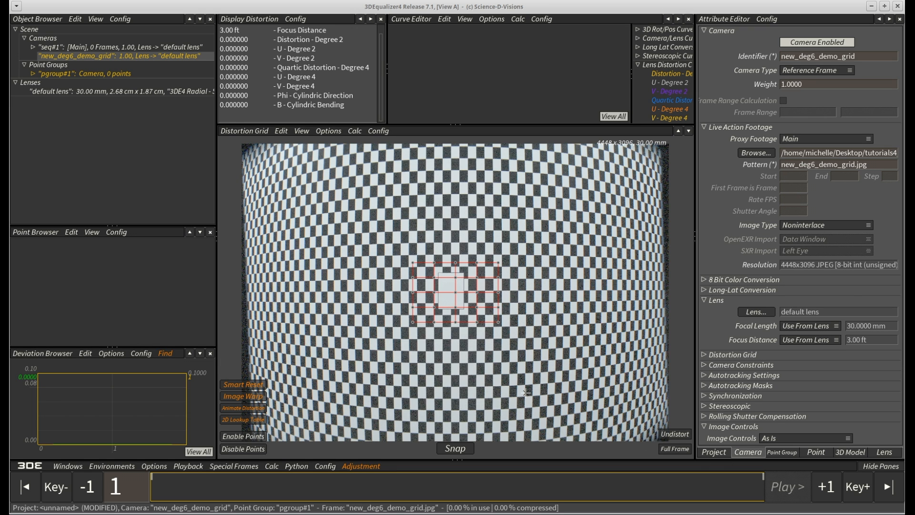
Hide the matrix and show the field of view over the whole grid image in the Distortion Grid view
left_click(301, 131)
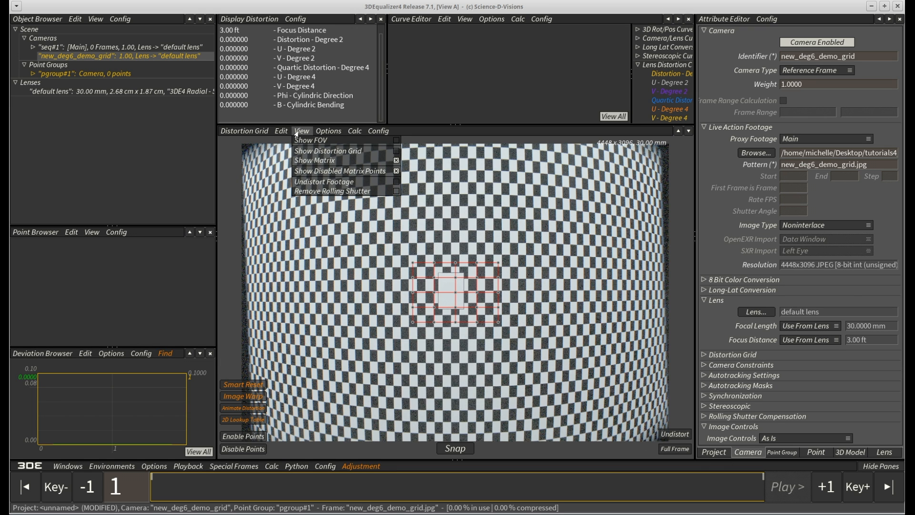
left_click(316, 160)
left_click(322, 141)
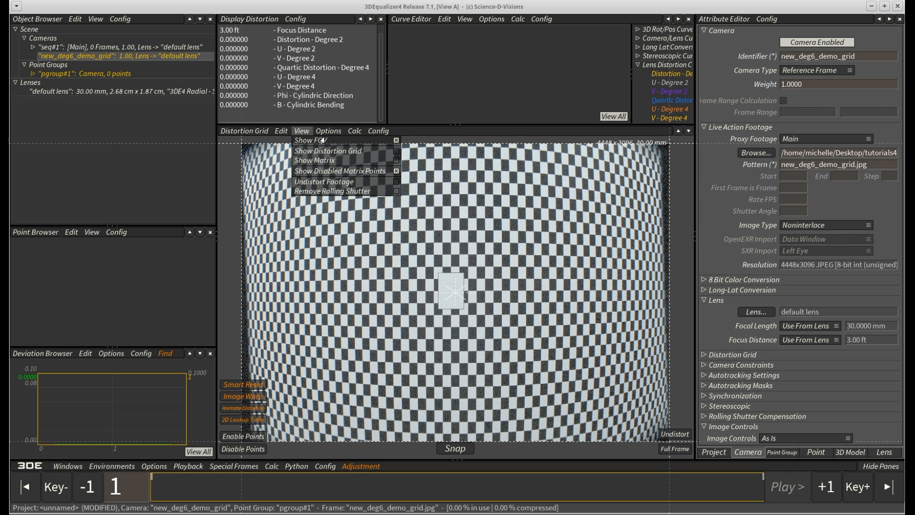
scroll(535, 365, "down", 1)
middle_click_drag(528, 351, 510, 340)
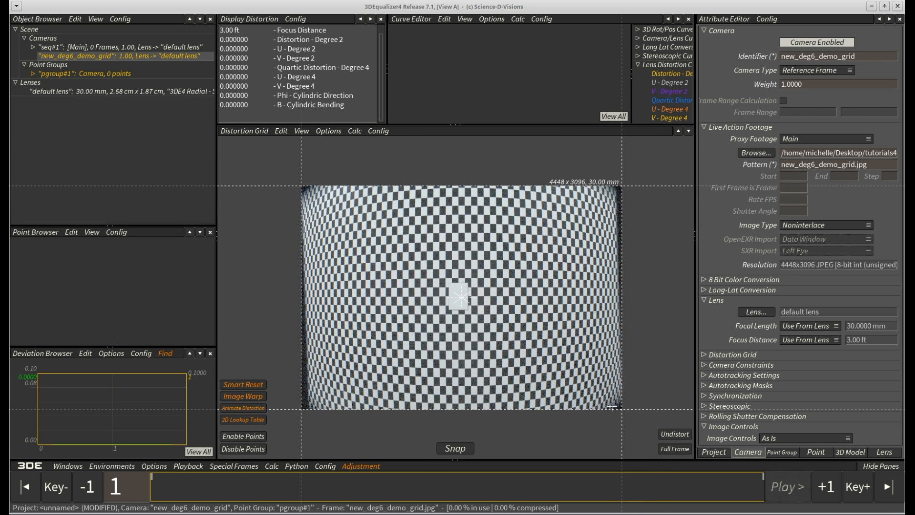
Import technovision_40mm.txt from the tutorials4/project_files folder as a new lens and review its Degree 6 anamorphic distortion parameters
right_click(95, 92)
left_click(130, 134)
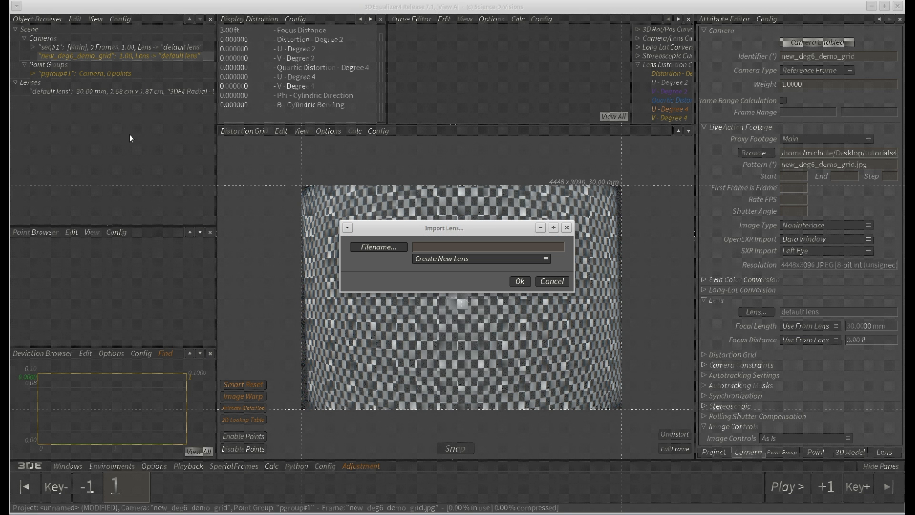
left_click(382, 246)
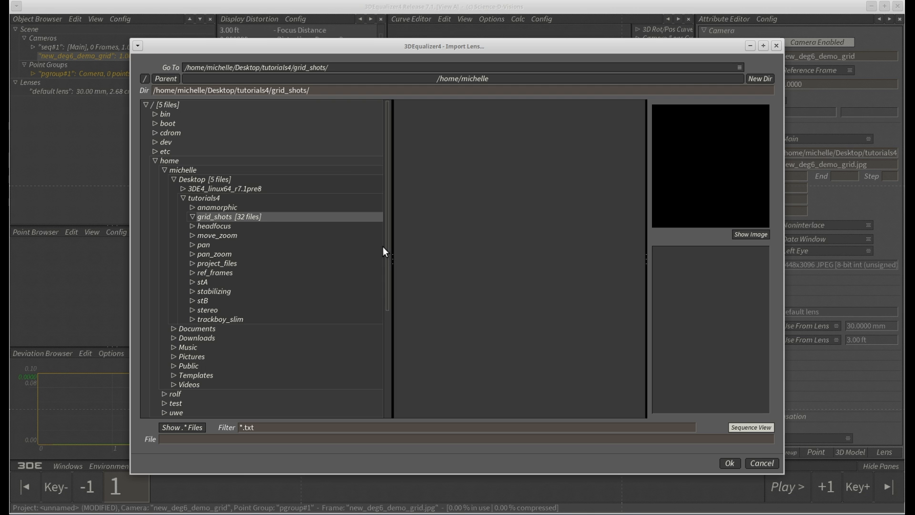
left_click(301, 70)
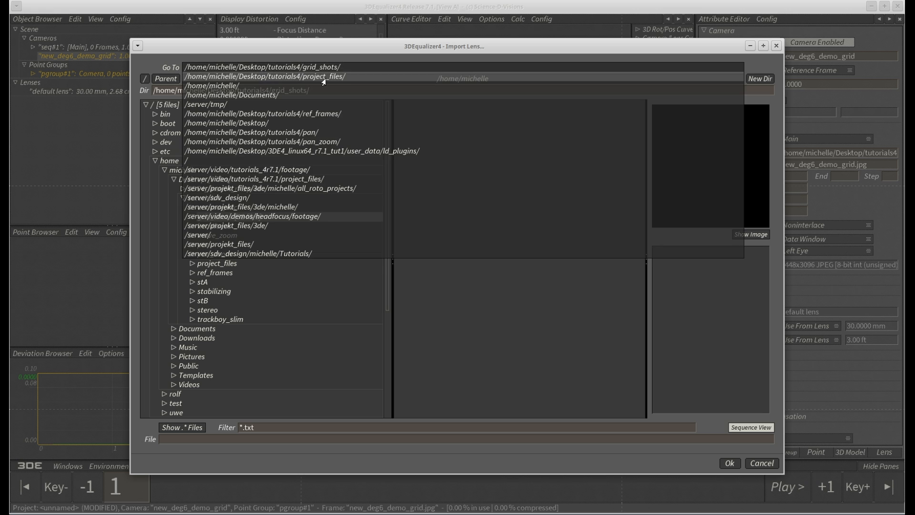
left_click(325, 78)
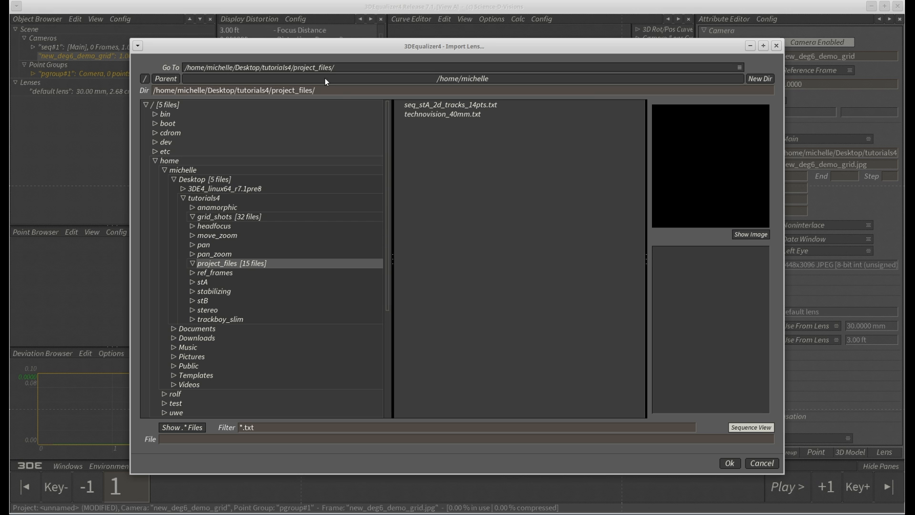
left_click(443, 114)
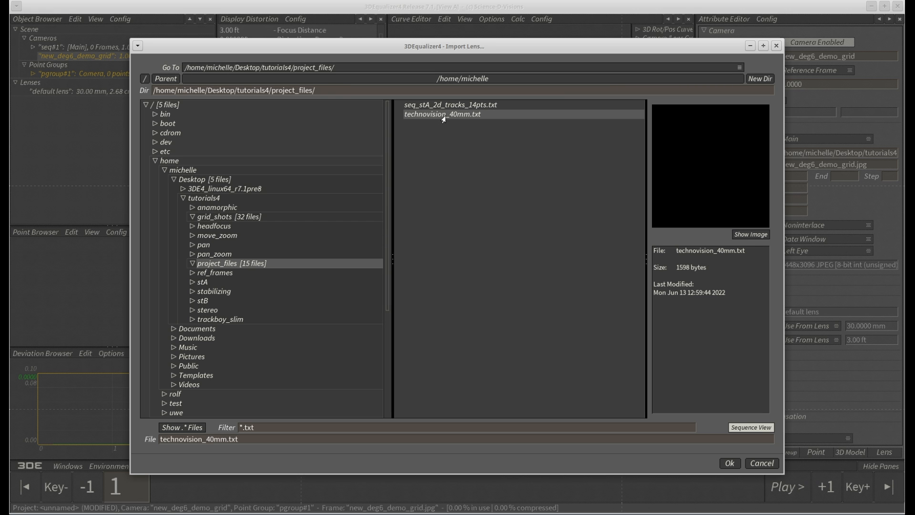
left_click(729, 463)
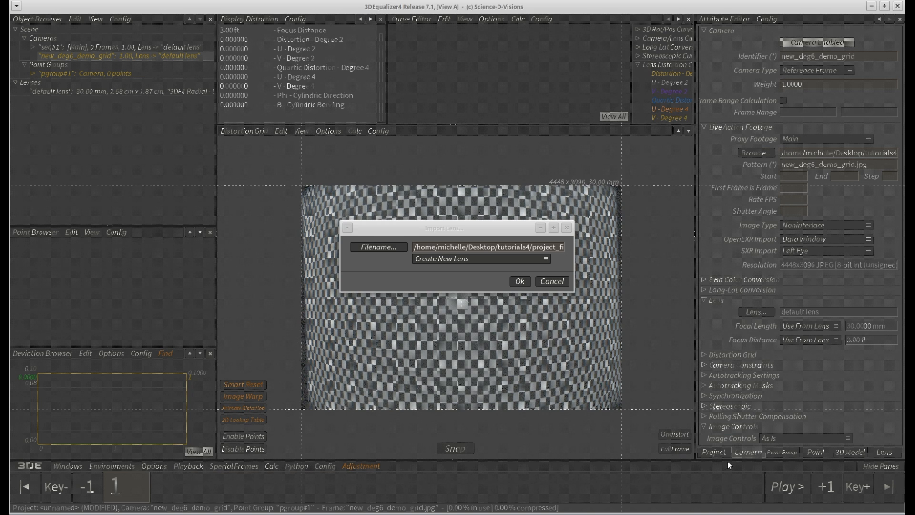
left_click(521, 283)
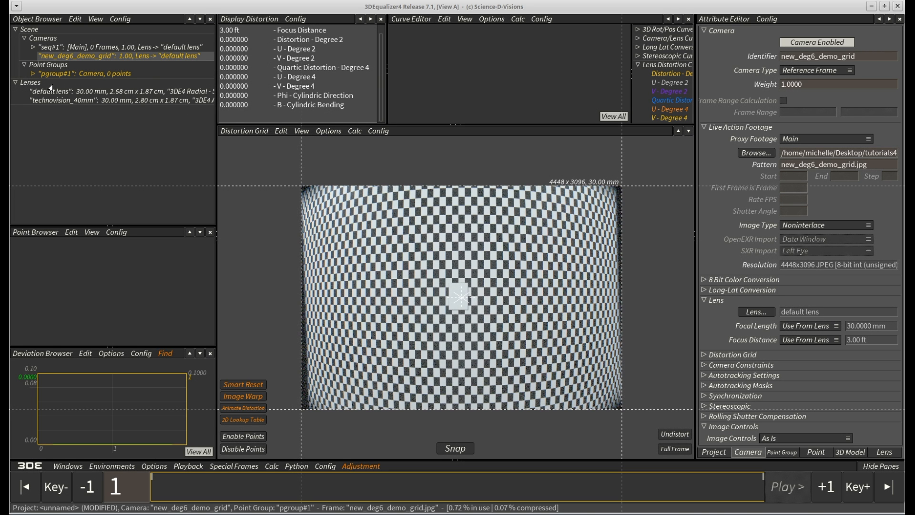
left_click(103, 101)
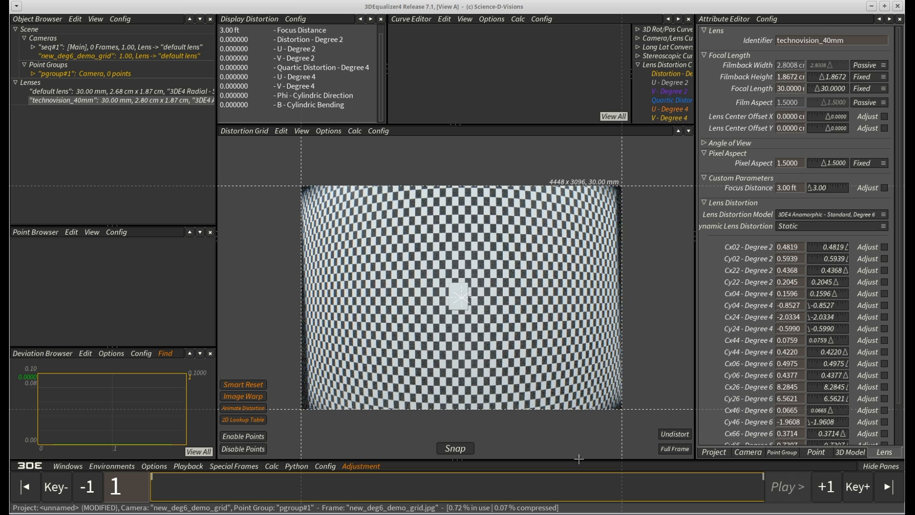
scroll(790, 405, "down", 2)
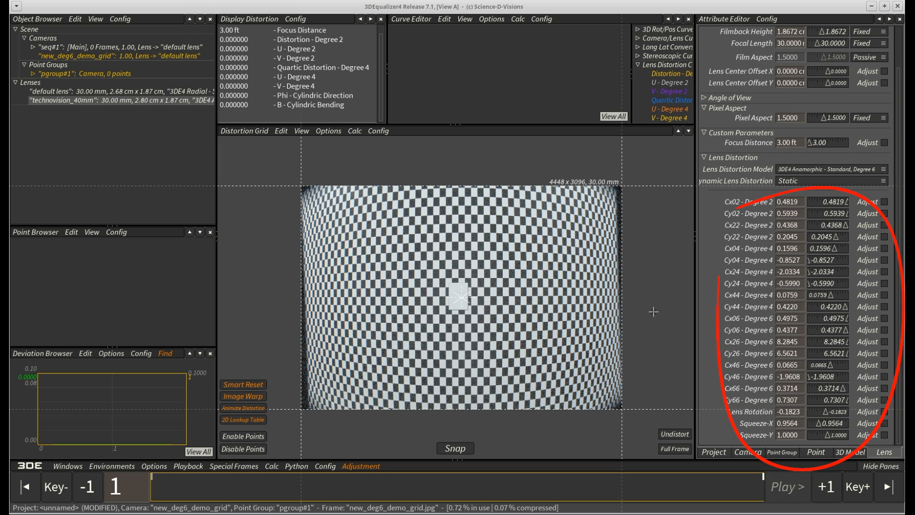
Delete the empty sequence camera seq#1 from the scene
left_click(70, 47)
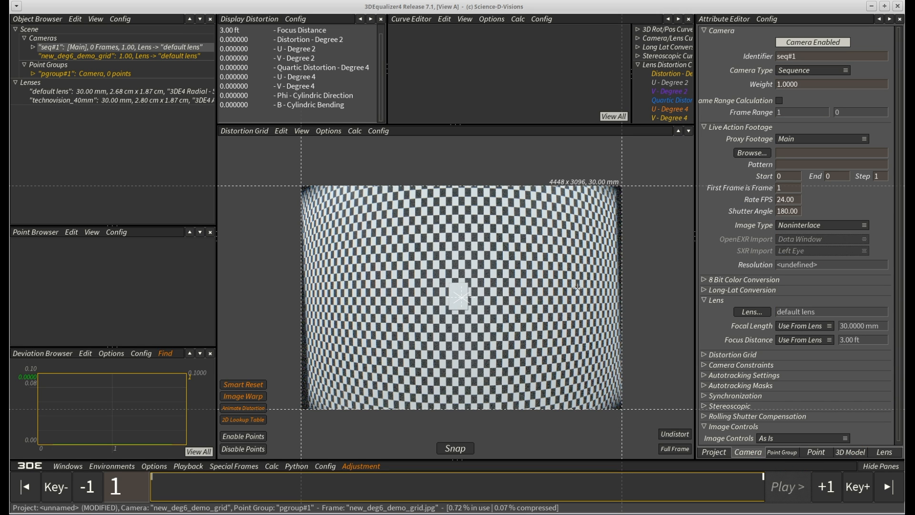
key("Delete")
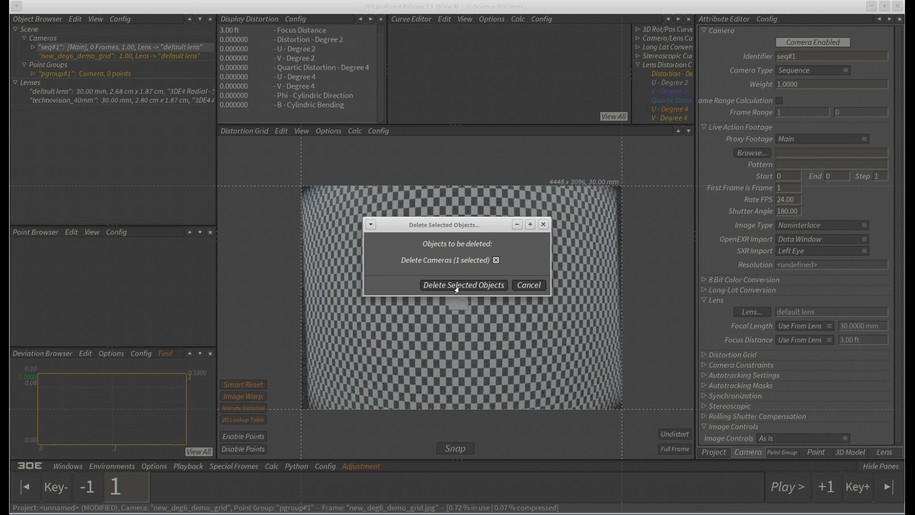
left_click(457, 285)
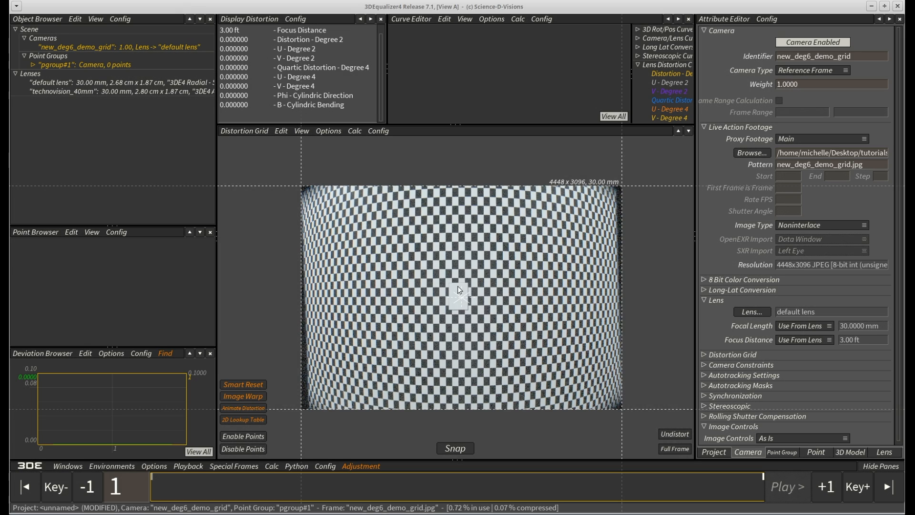
Assign the technovision_40mm lens to the new_deg6_demo_grid camera and fit the whole grid image in view
left_click(133, 48)
right_click(134, 48)
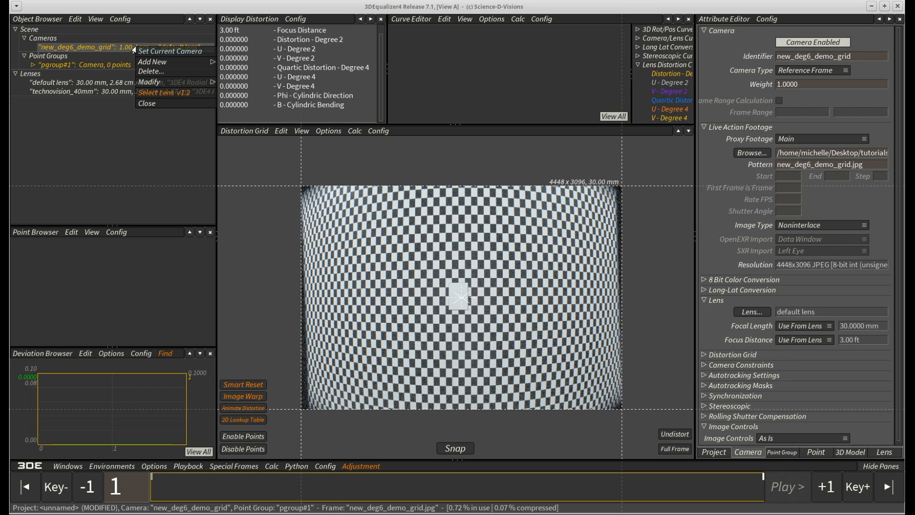
mouse_move(189, 84)
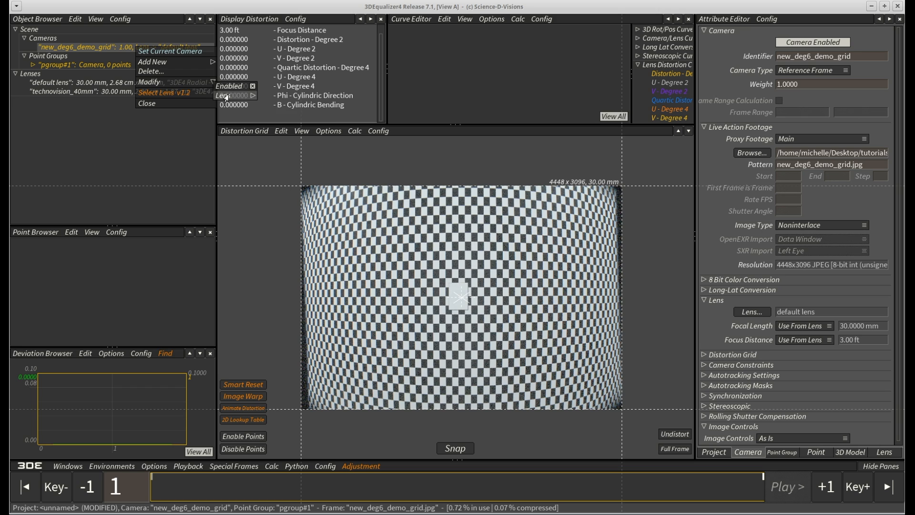
left_click(225, 95)
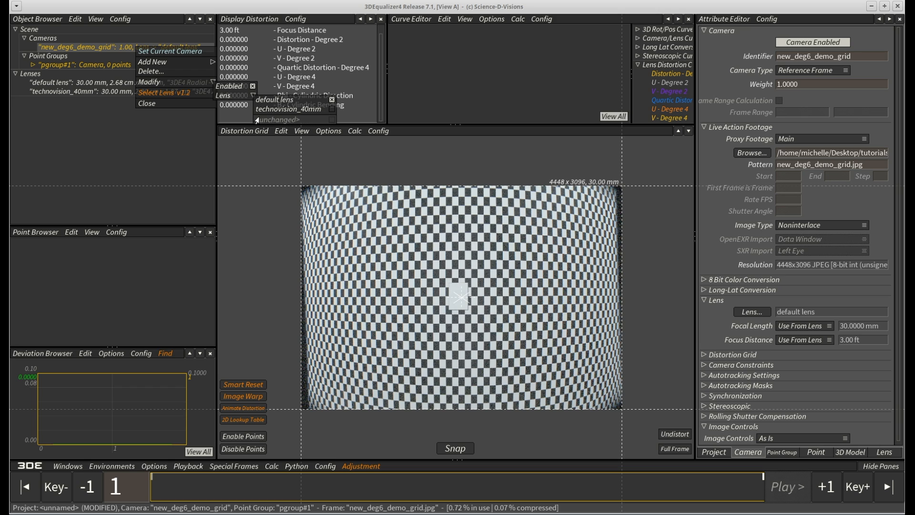
left_click(293, 111)
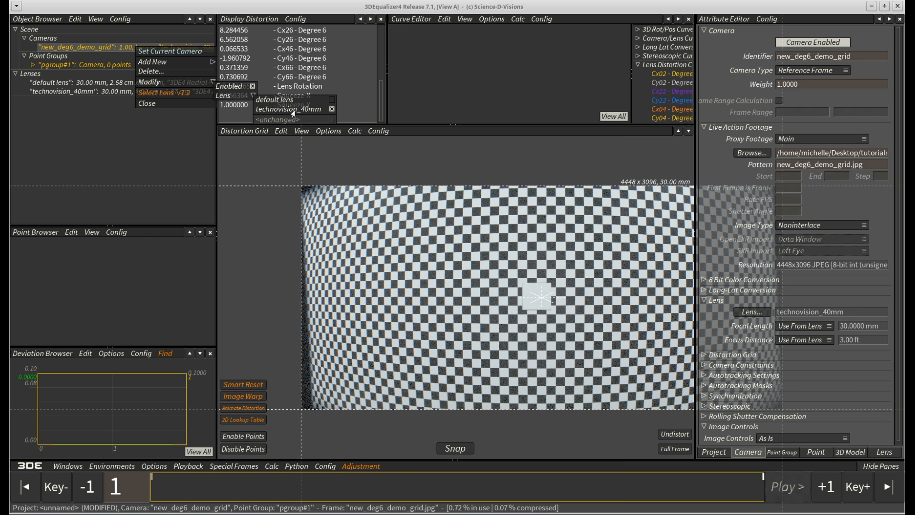
left_click(591, 346)
middle_click_drag(589, 340, 505, 327)
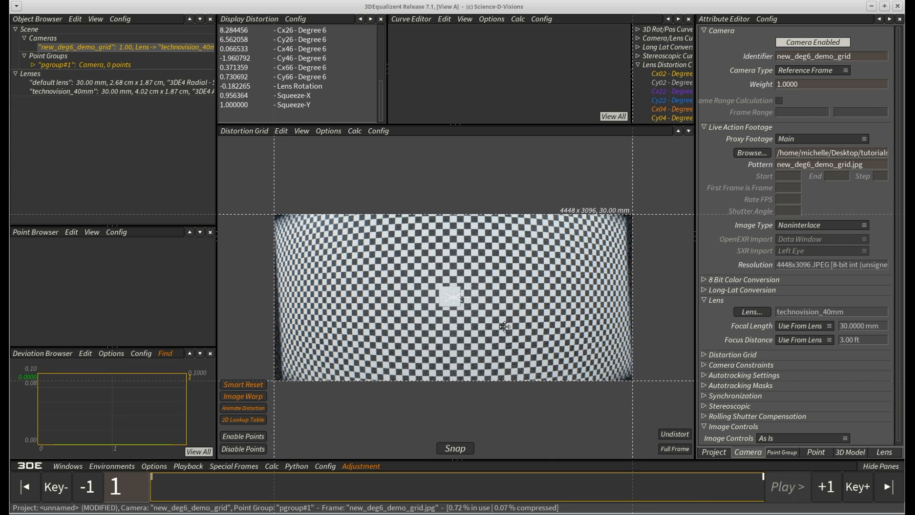
Turn on undistortion for the grid footage and inspect the entire image in a maximized Distortion Grid view
left_click(669, 435)
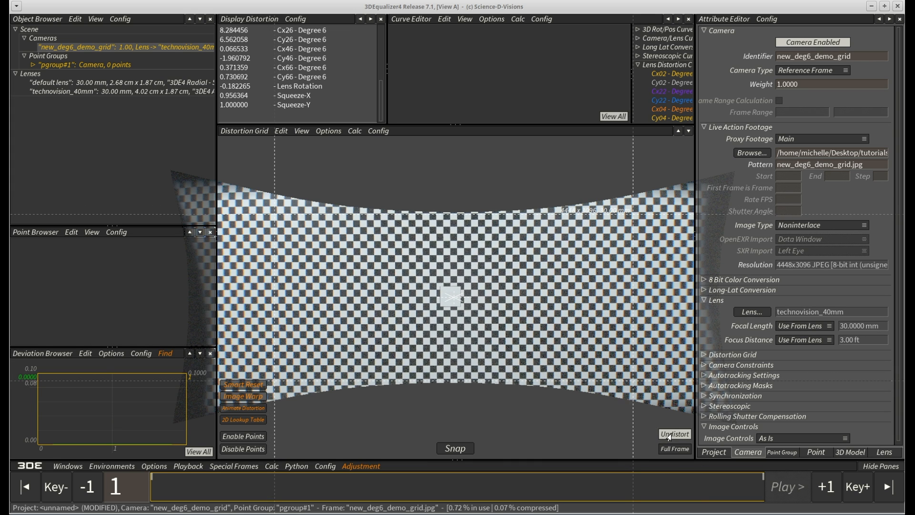
key("space")
middle_click_drag(553, 419, 544, 385)
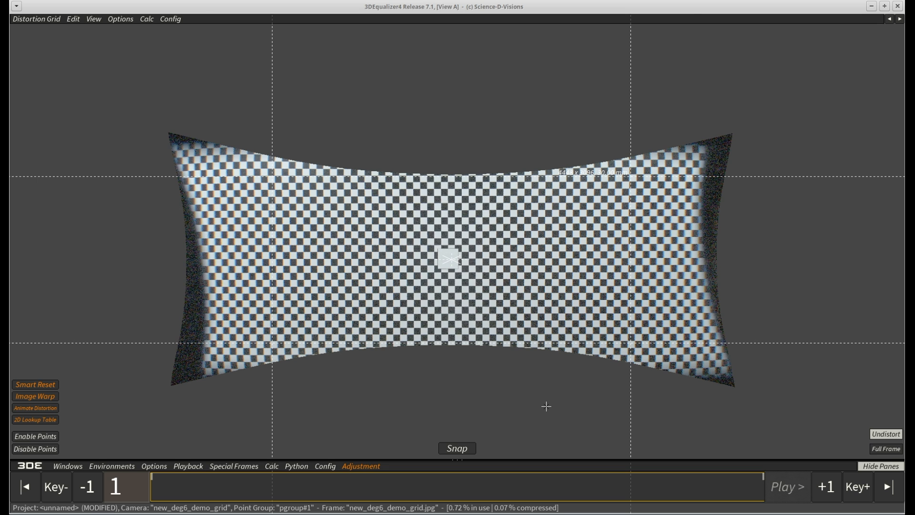
key("space")
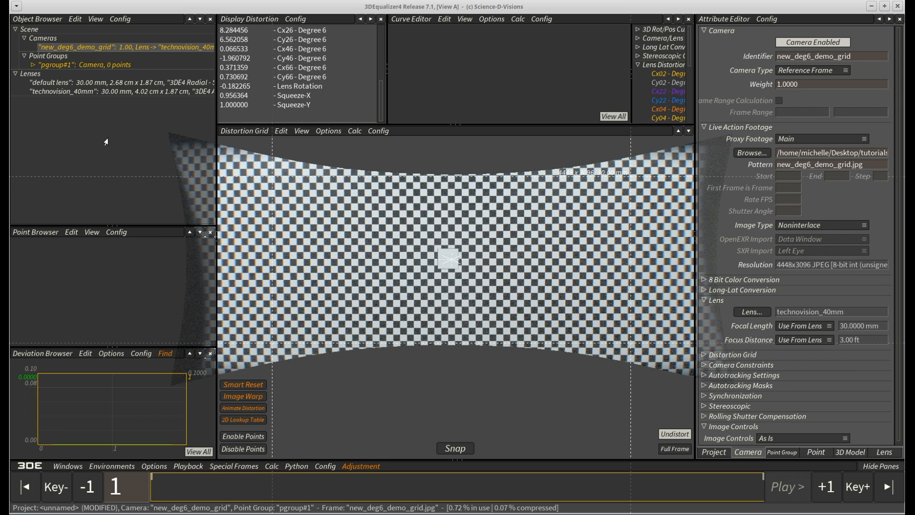
Copy the current frame to a new reference frame, make that copy the current camera, and recentre its undistorted image
left_click(75, 21)
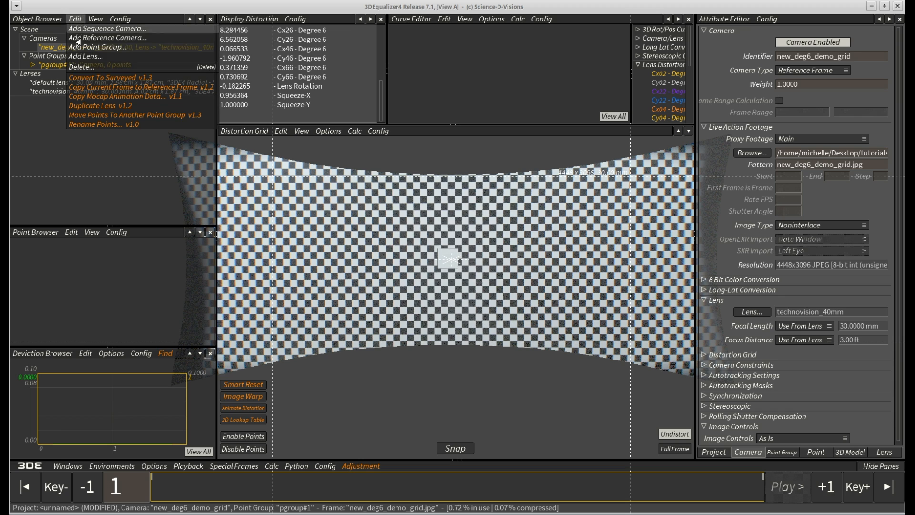
left_click(85, 88)
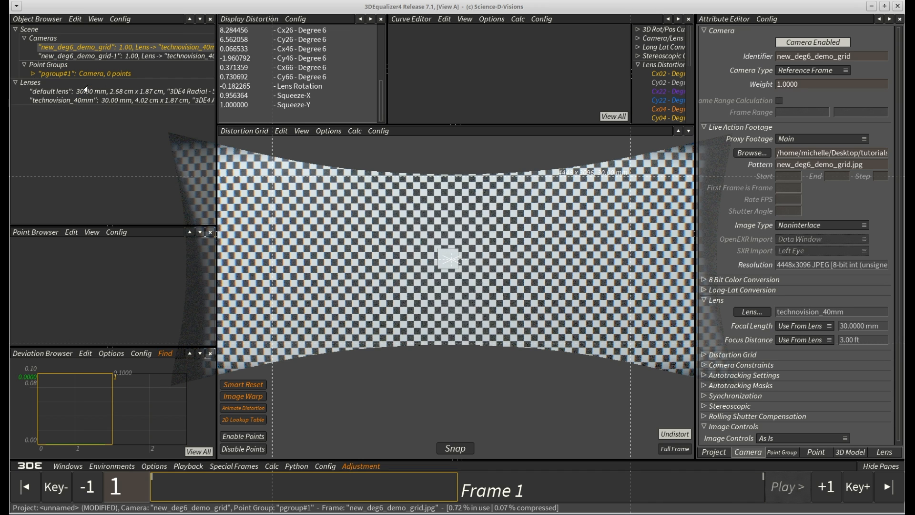
left_click(91, 57)
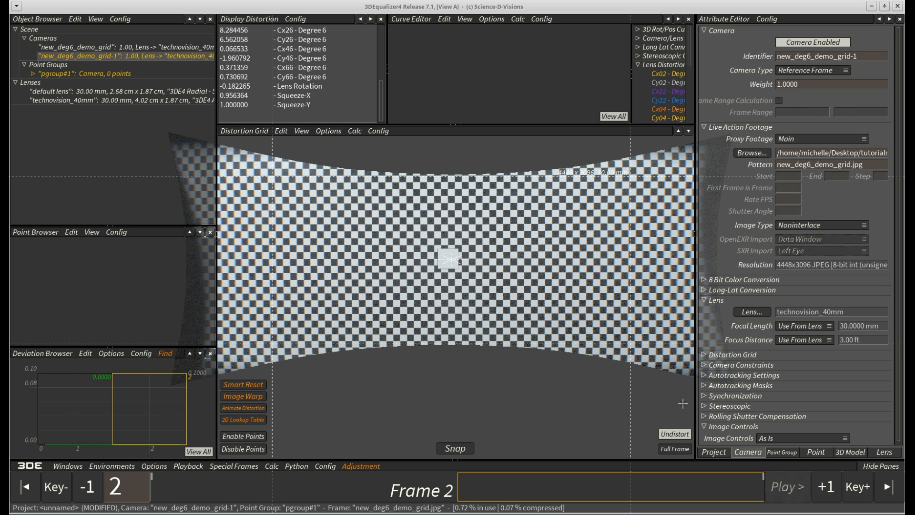
key("space")
left_click_drag(609, 482, 634, 506)
key("space")
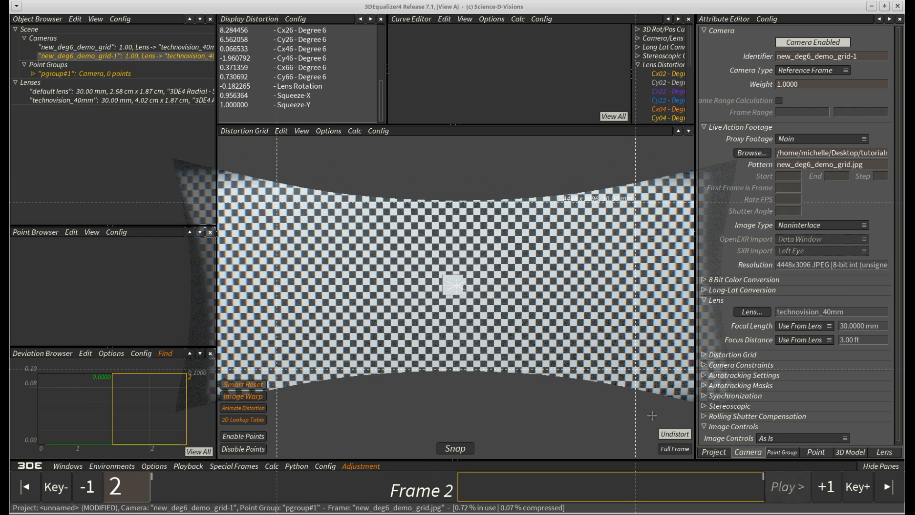
Switch the main view from the distortion grid to the Manual Tracking controls
left_click(246, 134)
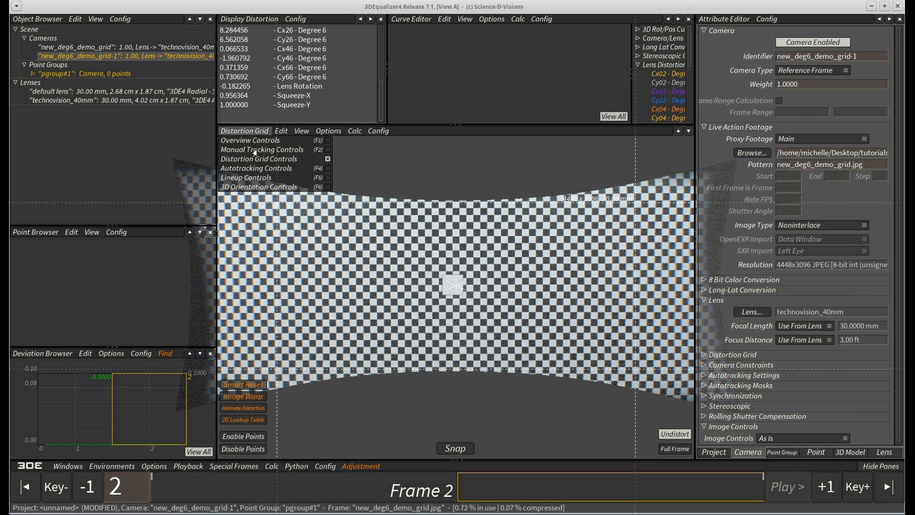
left_click(254, 153)
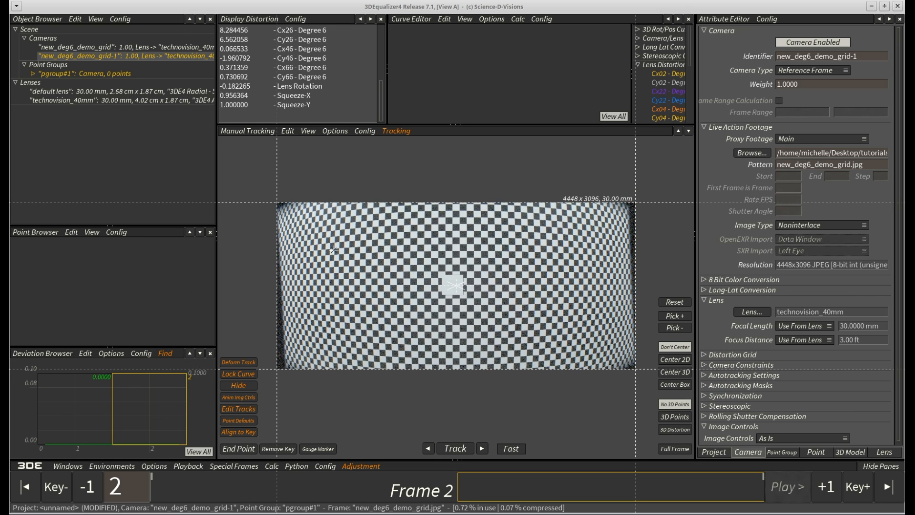
Set the field of view of the current reference frame to 10–90% in width and 5–95% in height
left_click(287, 131)
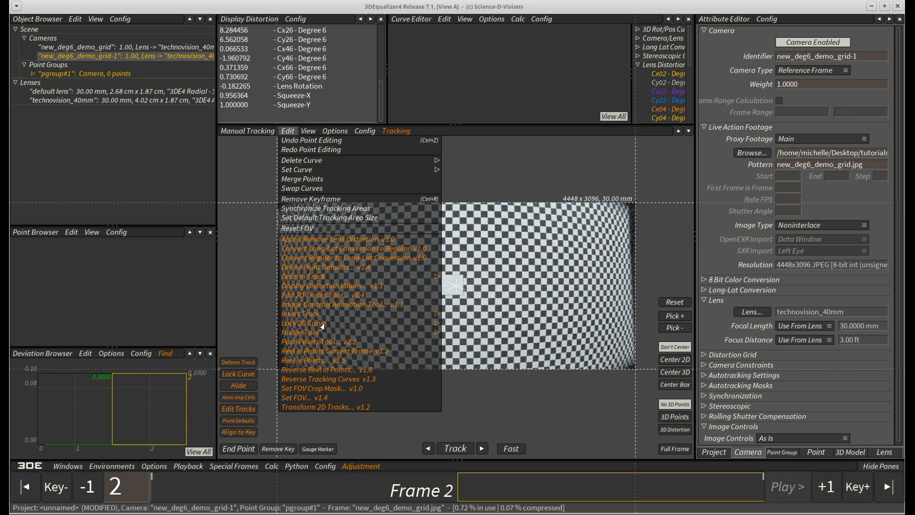
left_click(302, 399)
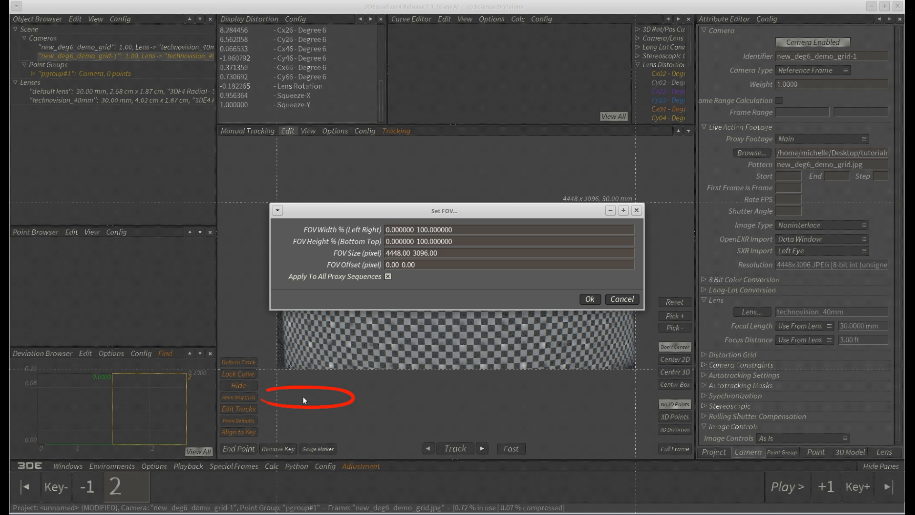
triple_click(485, 229)
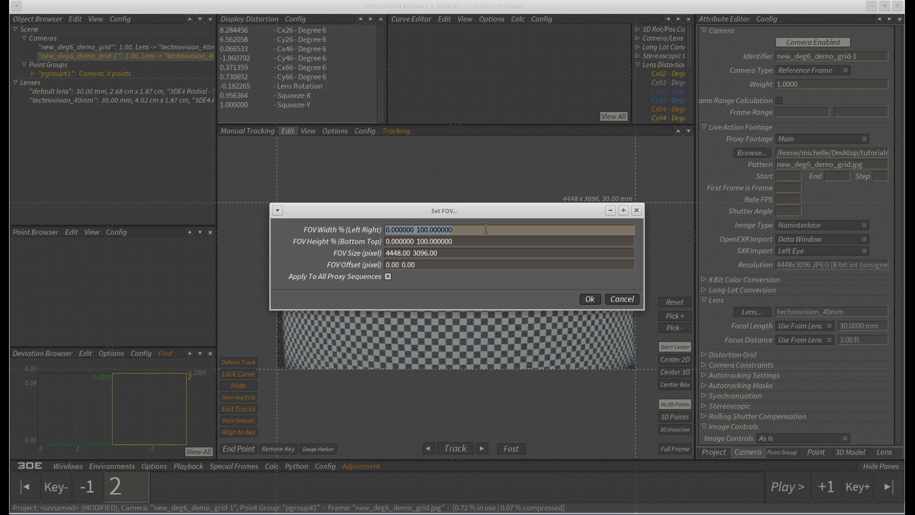
type("10 90")
key("Tab")
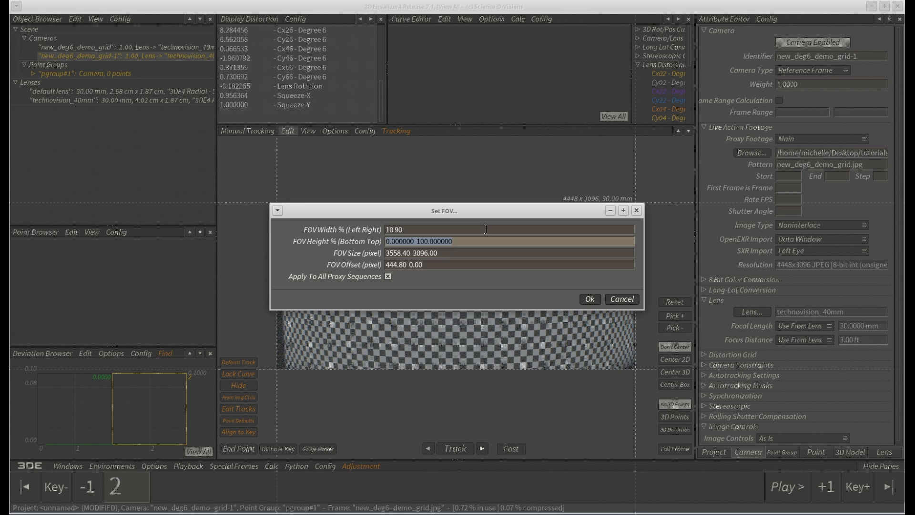
type("5 95")
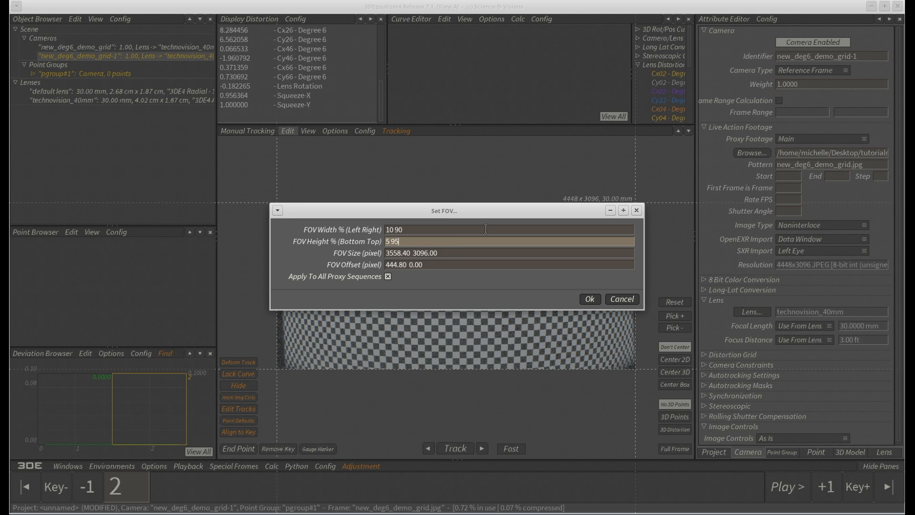
key("Return")
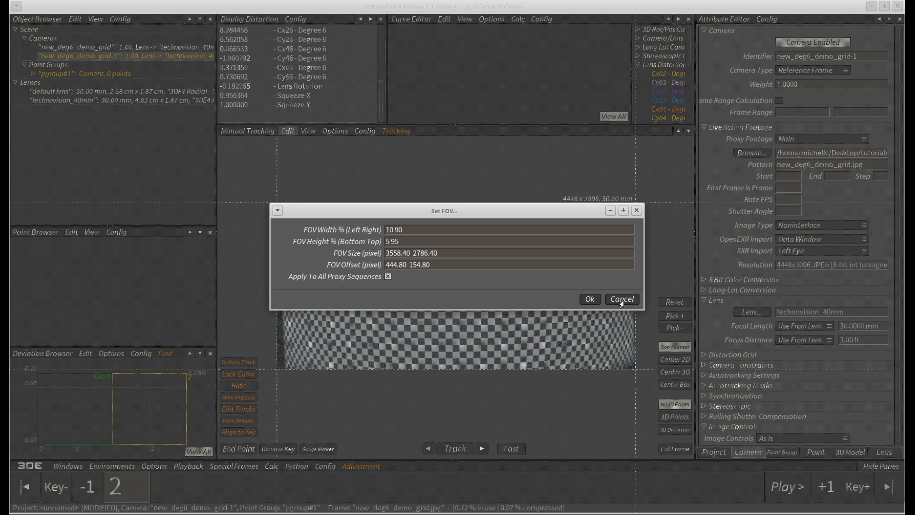
left_click(589, 299)
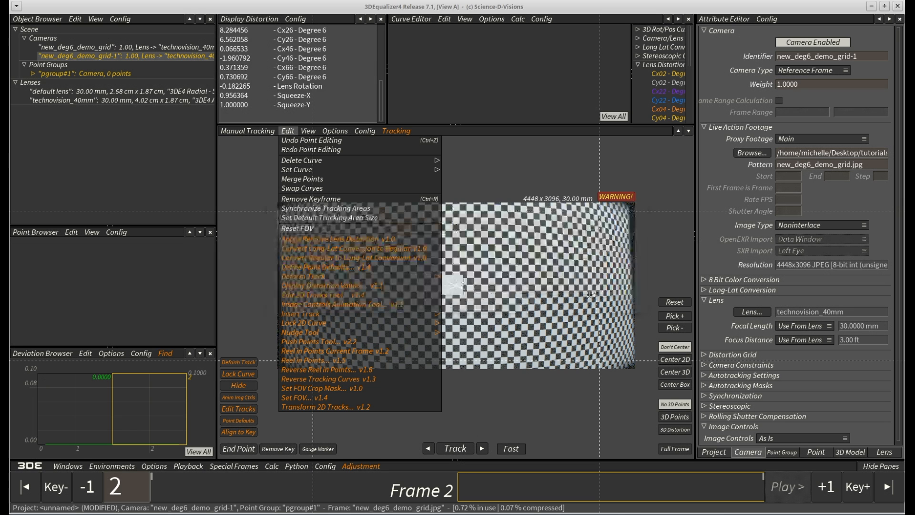
left_click(576, 301)
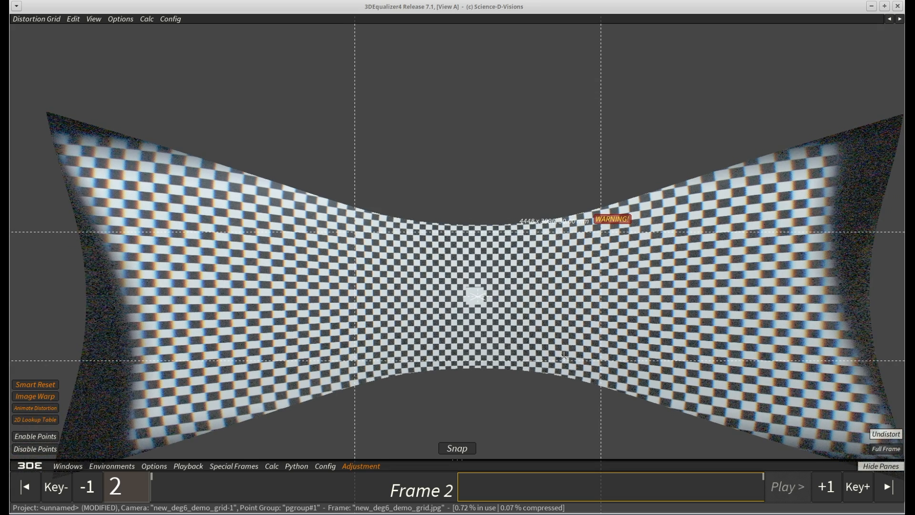
Compare the undistorted grids of frames 1 and 2 in the maximized Distortion Grid view by switching between them
middle_click_drag(564, 355, 551, 335)
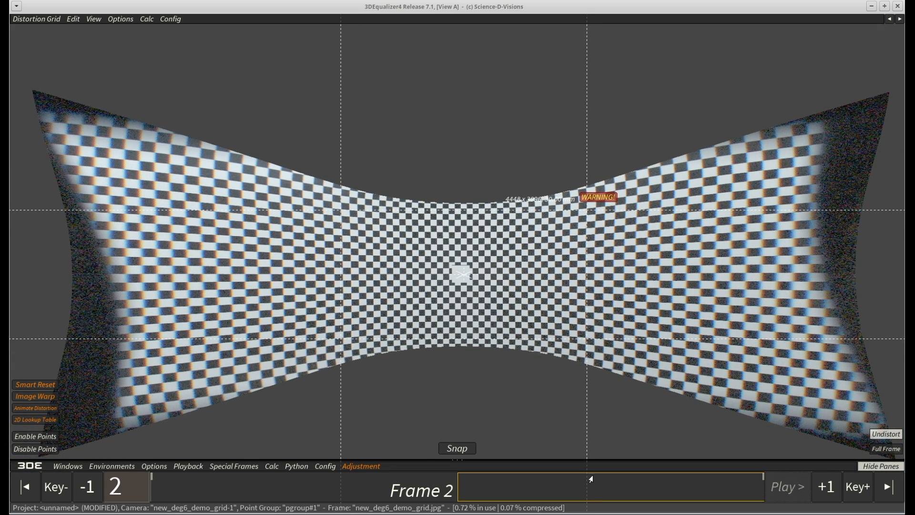
left_click(346, 488)
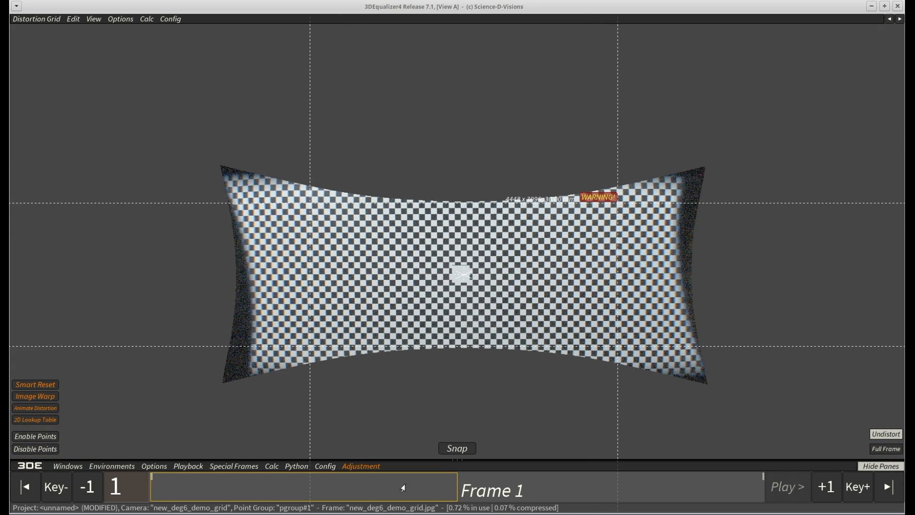
left_click(622, 487)
left_click(303, 488)
left_click(581, 488)
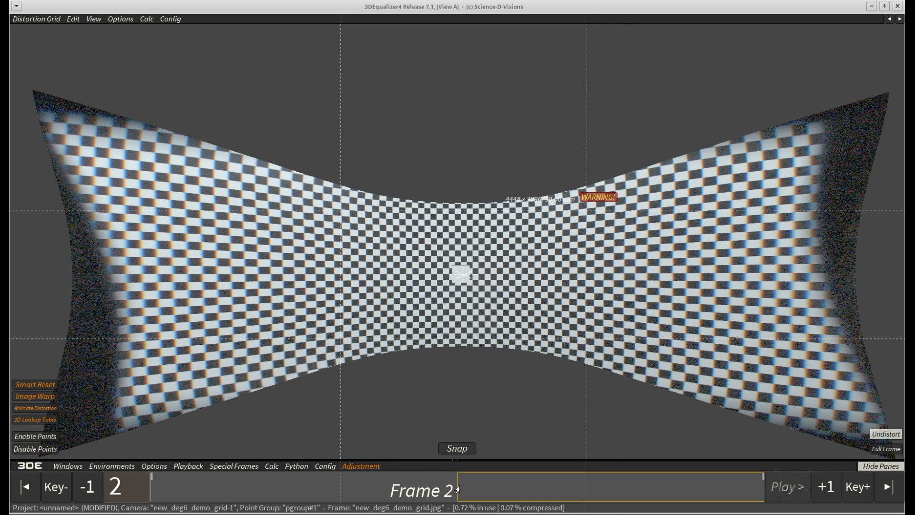
left_click(329, 489)
left_click(520, 491)
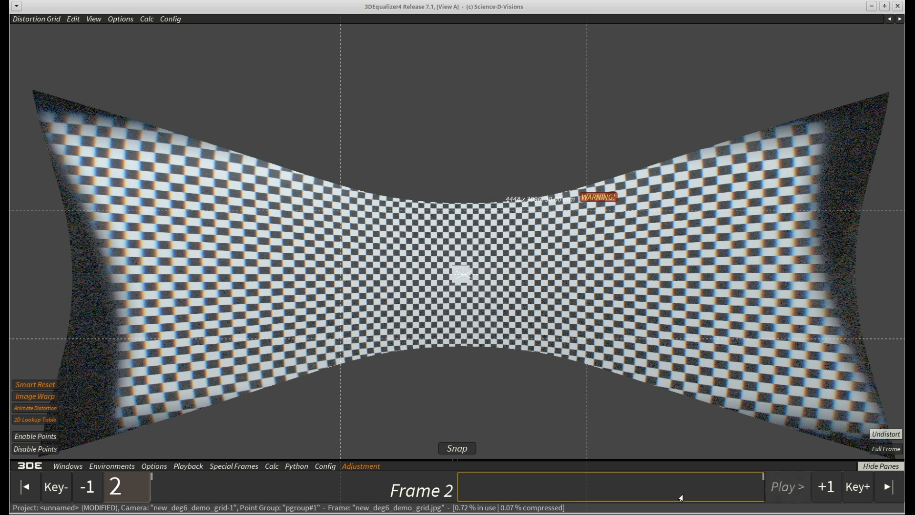
key("space")
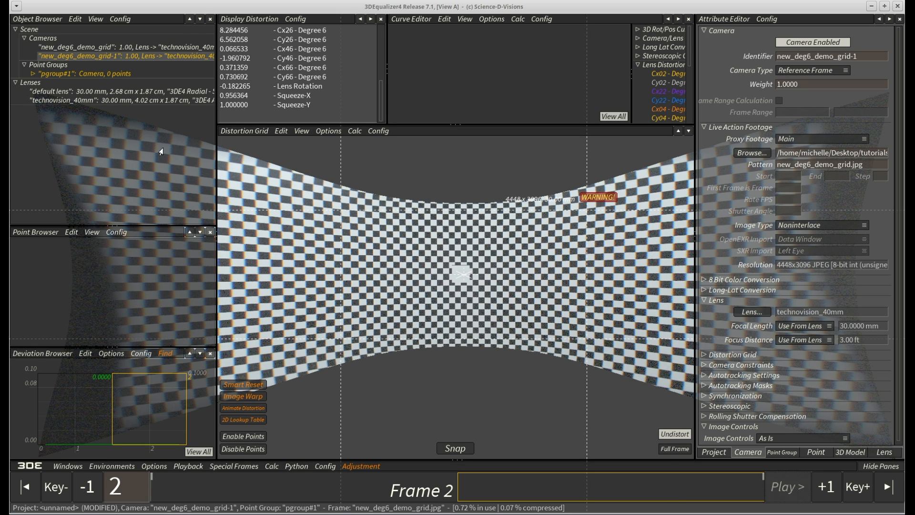
Add a new lens and assign it to the new_deg6_demo_grid-1 camera
right_click(95, 102)
mouse_move(112, 106)
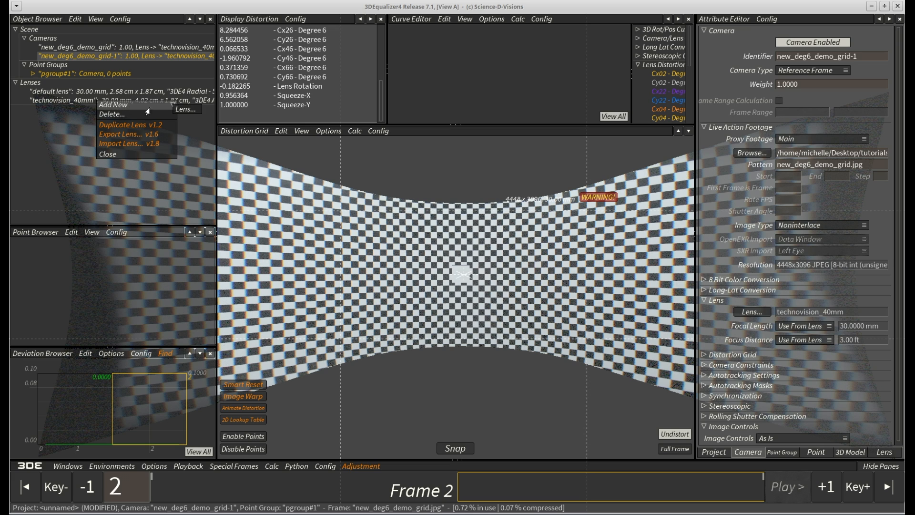
left_click(185, 113)
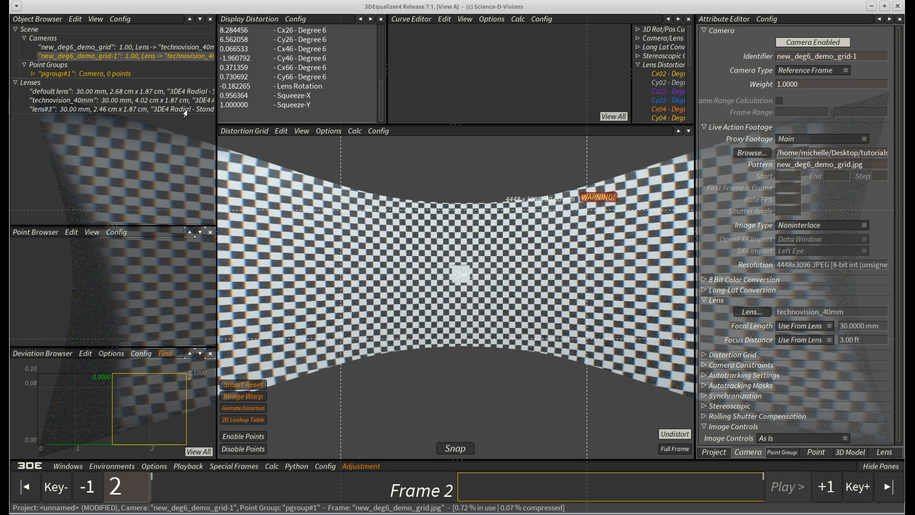
right_click(126, 57)
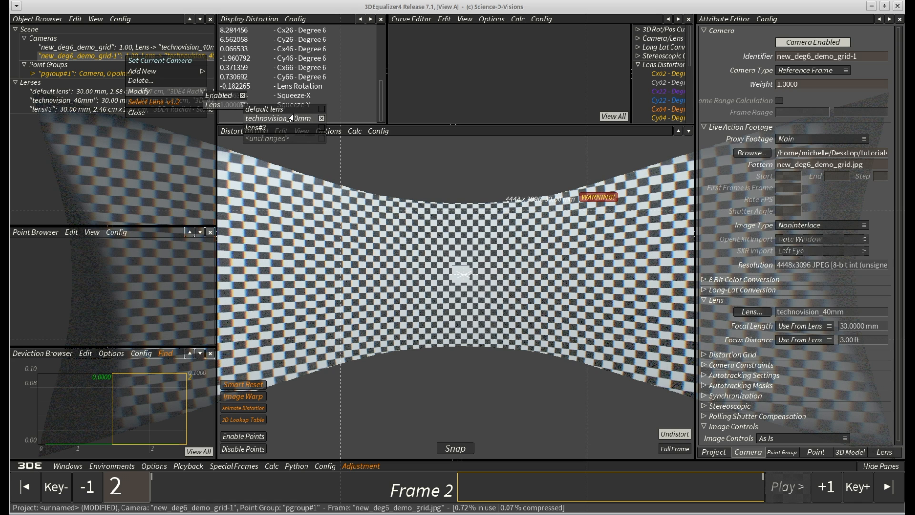
left_click(321, 128)
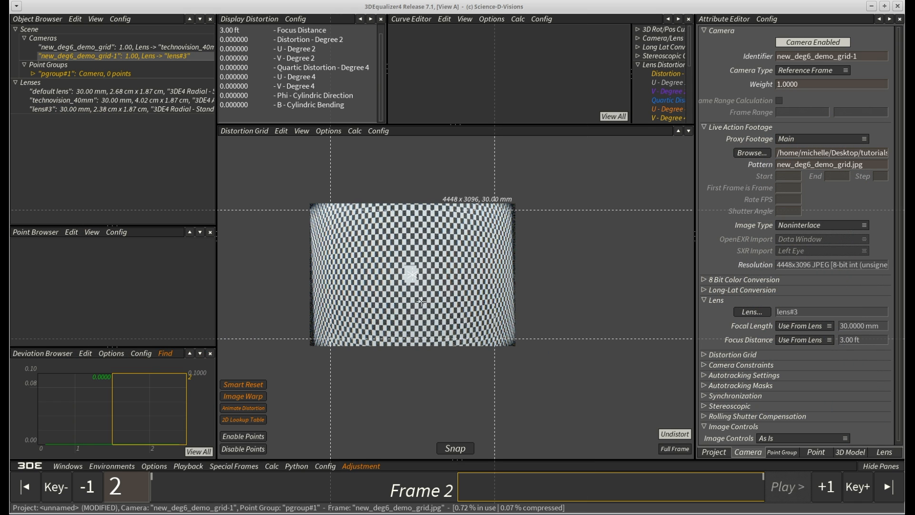
middle_click_drag(422, 302, 356, 303)
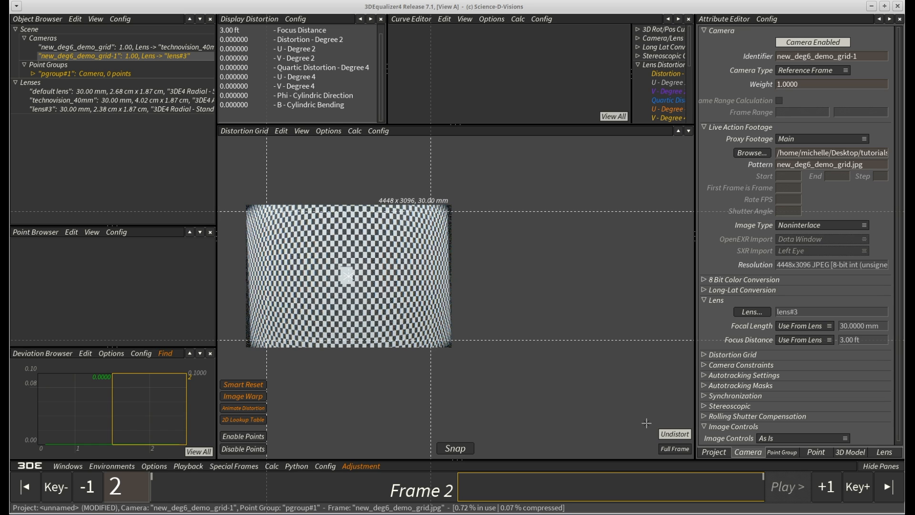
Start a Distortion Conversion for the distortion grid and choose technovision_40mm as its source lens
left_click(277, 133)
mouse_move(264, 252)
left_mouse_down()
mouse_move(292, 246)
mouse_move(398, 255)
mouse_move(284, 265)
mouse_move(271, 258)
left_mouse_up()
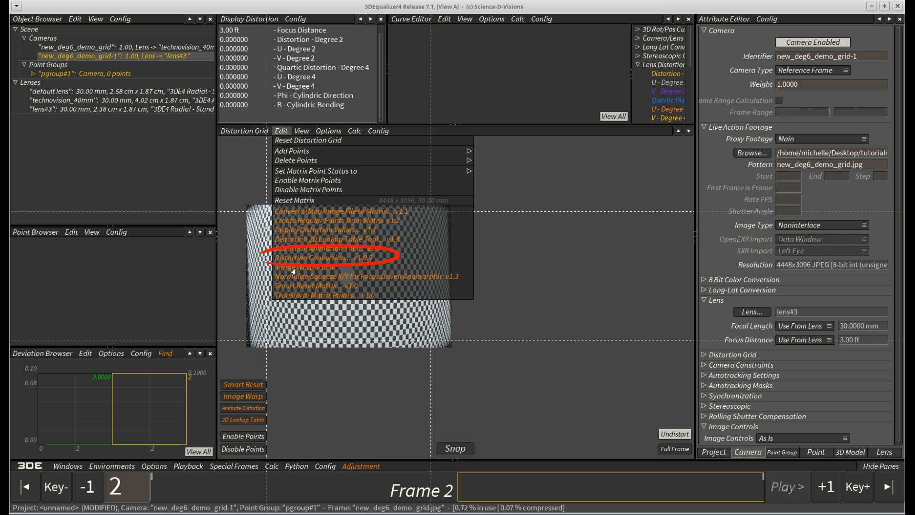
left_click(282, 259)
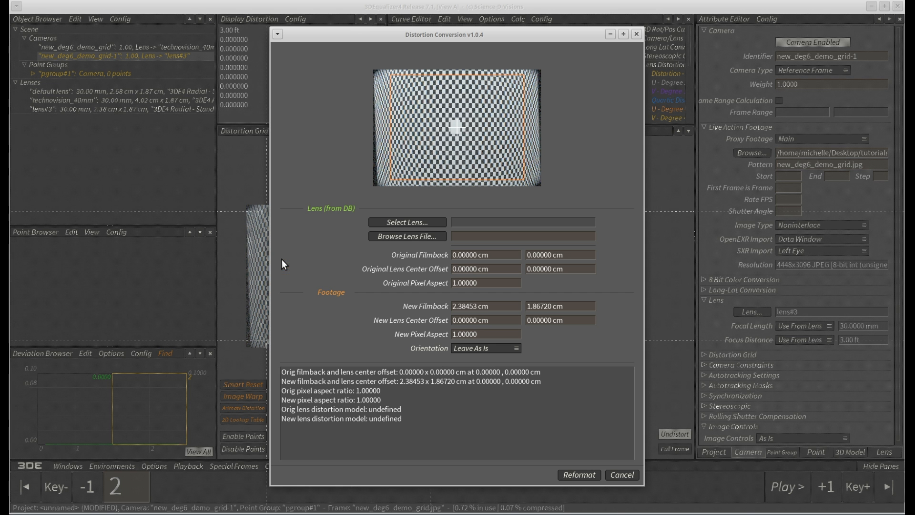
left_click_drag(313, 41, 525, 44)
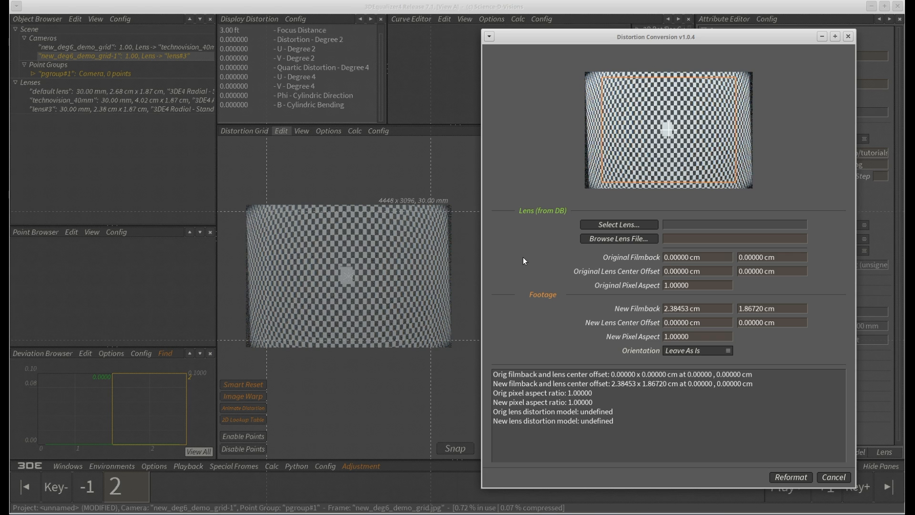
left_click(627, 225)
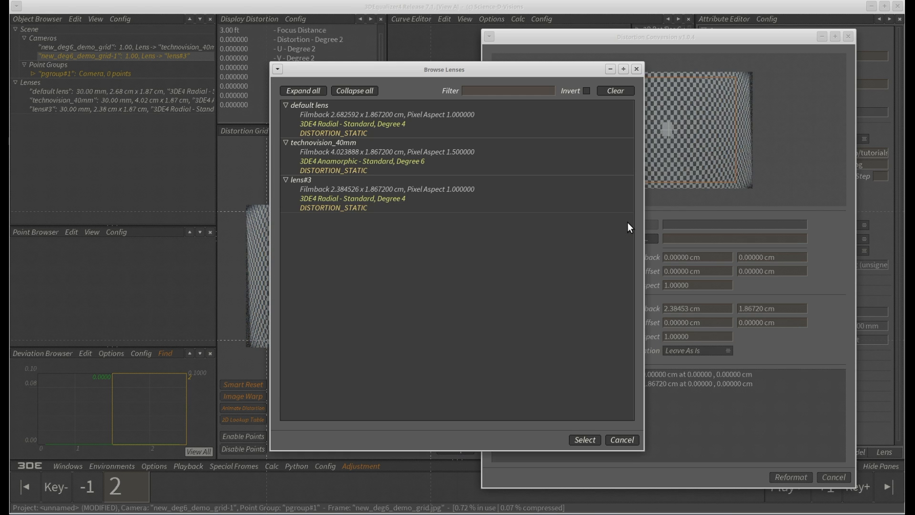
left_click(315, 143)
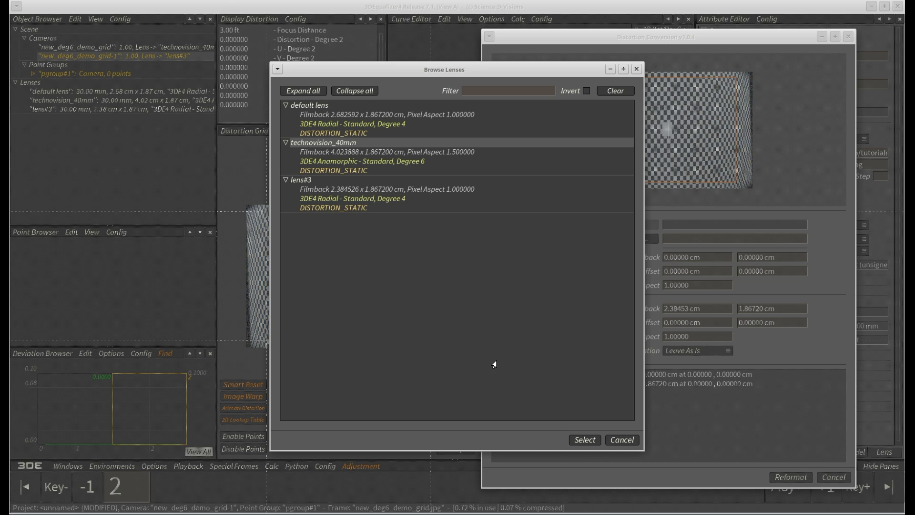
left_click(585, 439)
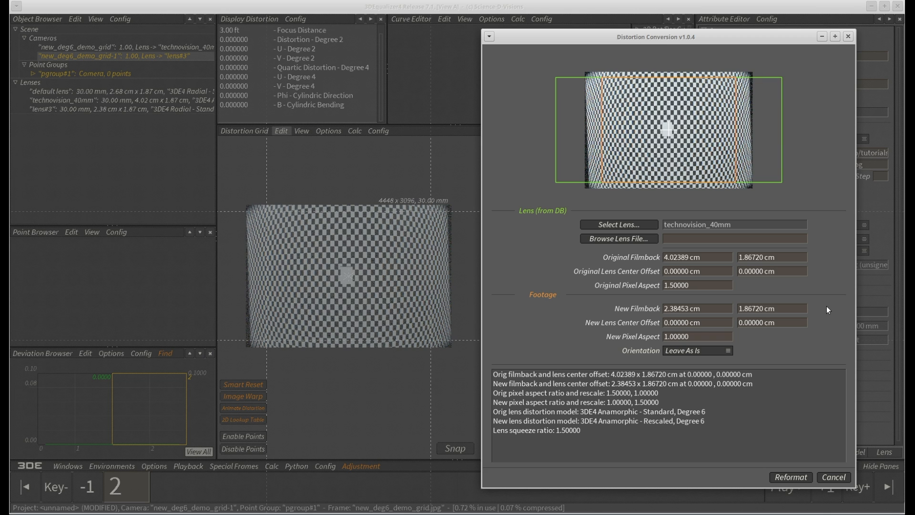
Set the footage's new filmback to 3.2191 cm wide and 1.6805 cm high
triple_click(714, 309)
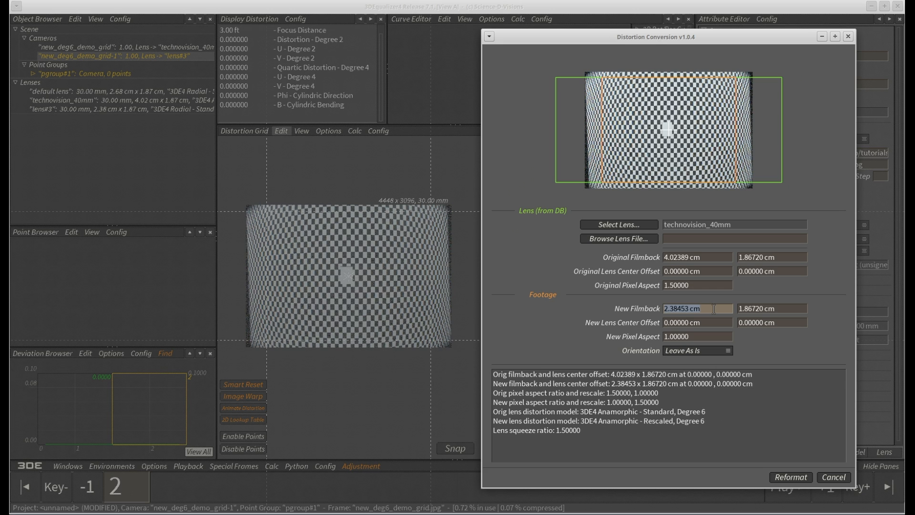
type("3.1912")
key("Tab")
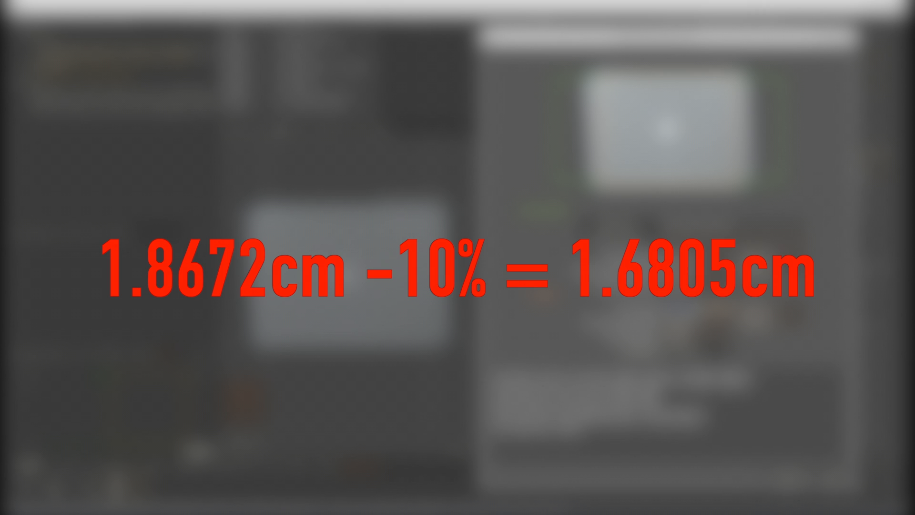
type("1.")
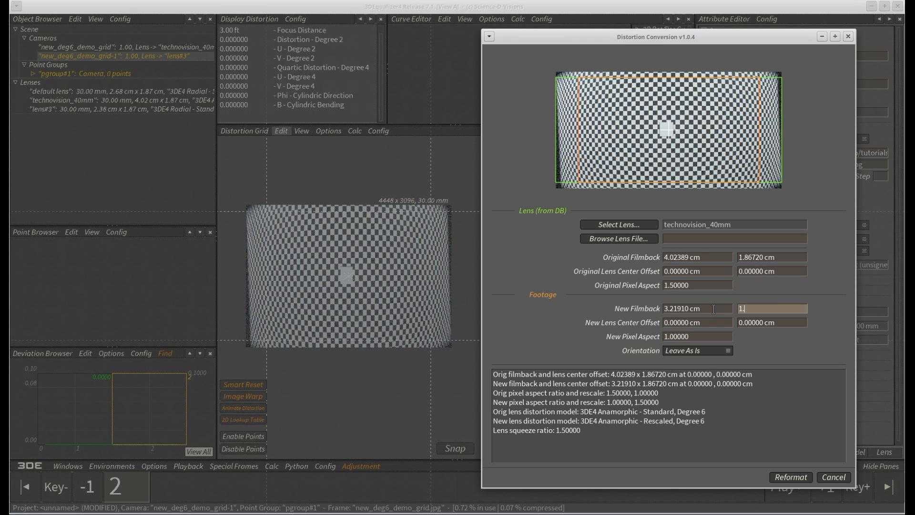
type("6805")
key("Return")
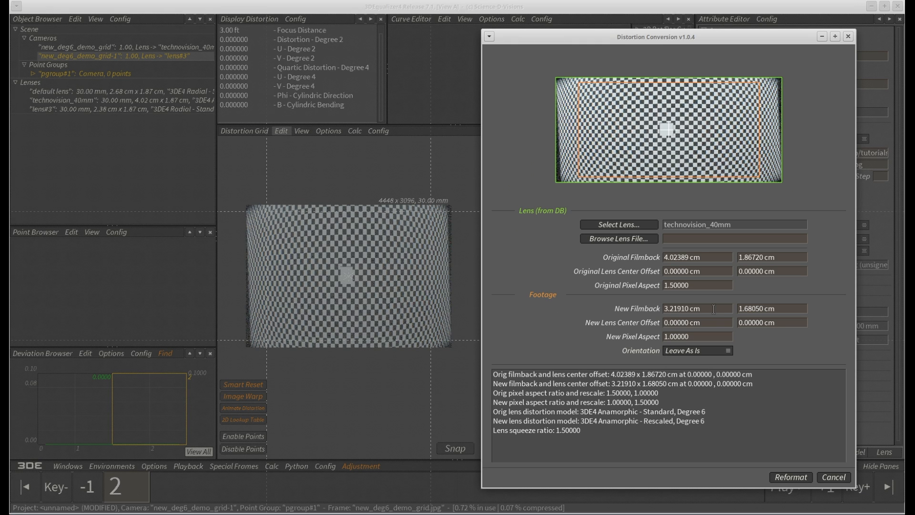
Set the new pixel aspect to 1.5 and reformat the lens distortion
double_click(702, 337)
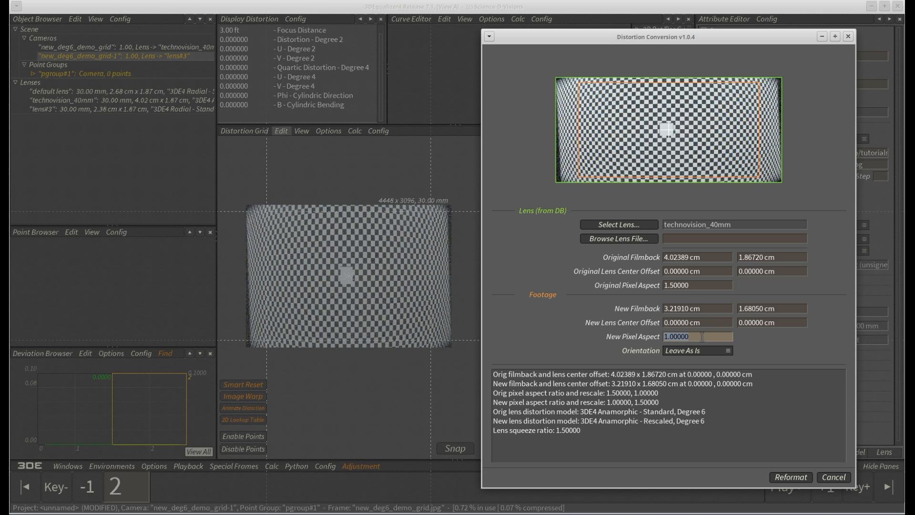
type("1.5")
key("Return")
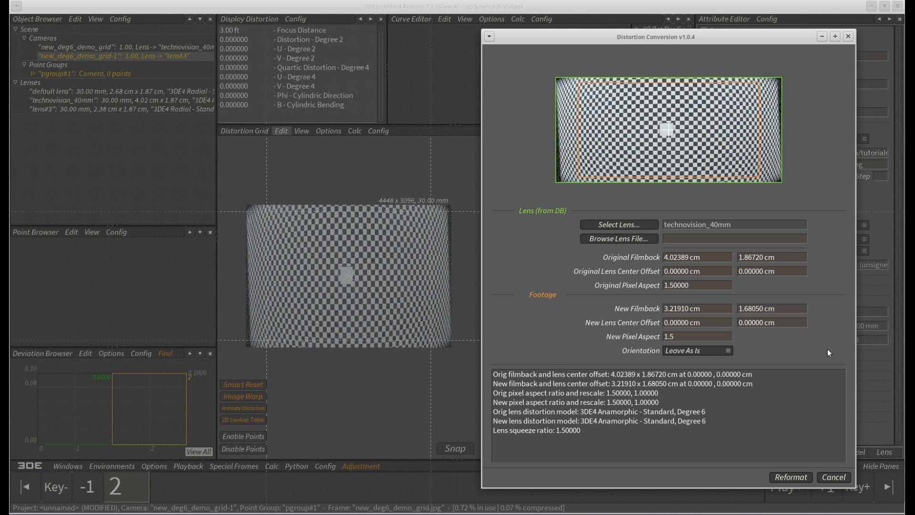
left_click(791, 480)
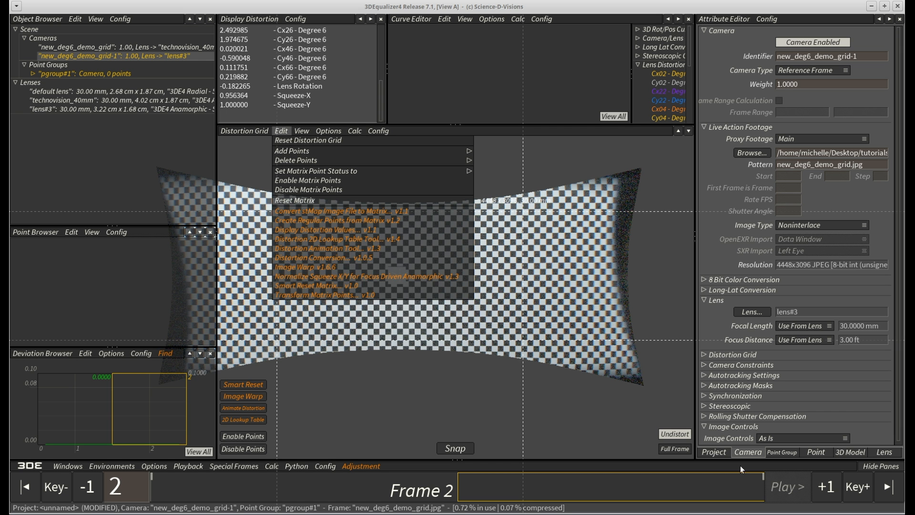
Check the converted lens by switching between the full undistorted grids of frames 1 and 2 in a maximized view
middle_click_drag(354, 328, 416, 337)
key("space")
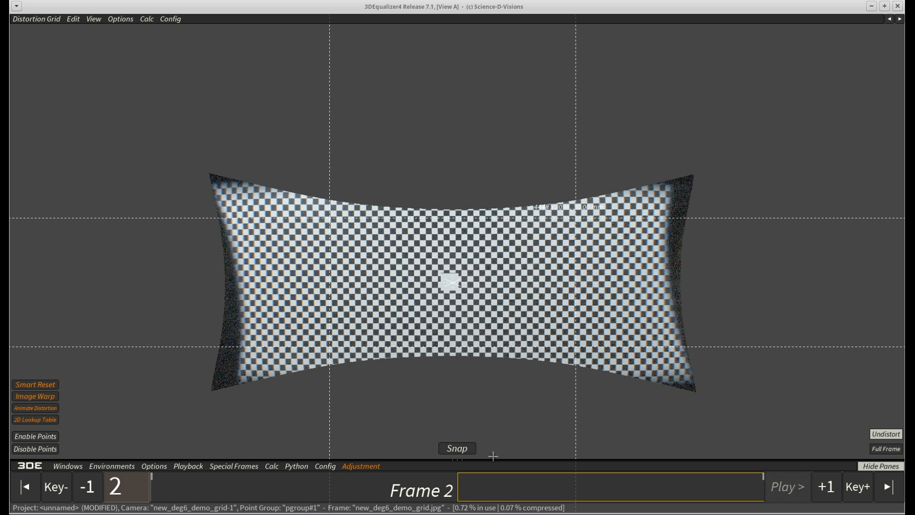
left_click(208, 495)
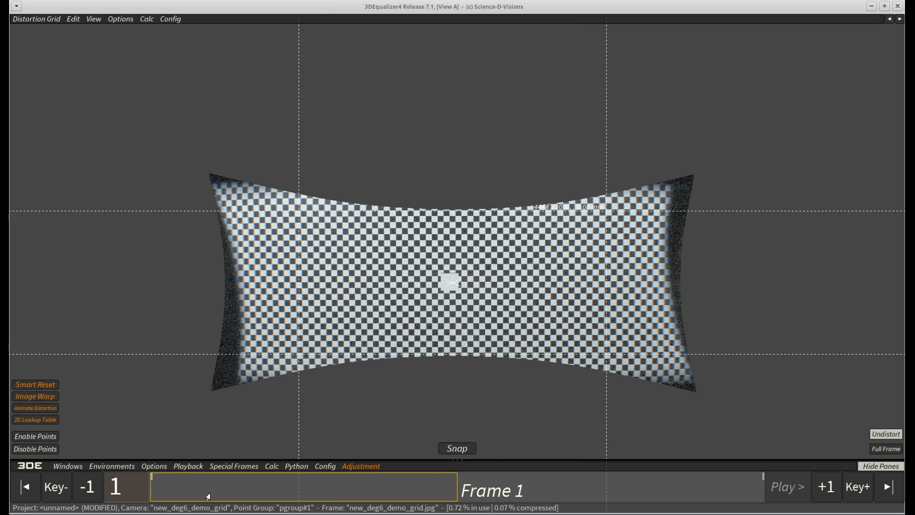
left_click(691, 493)
left_click(187, 493)
left_click(598, 498)
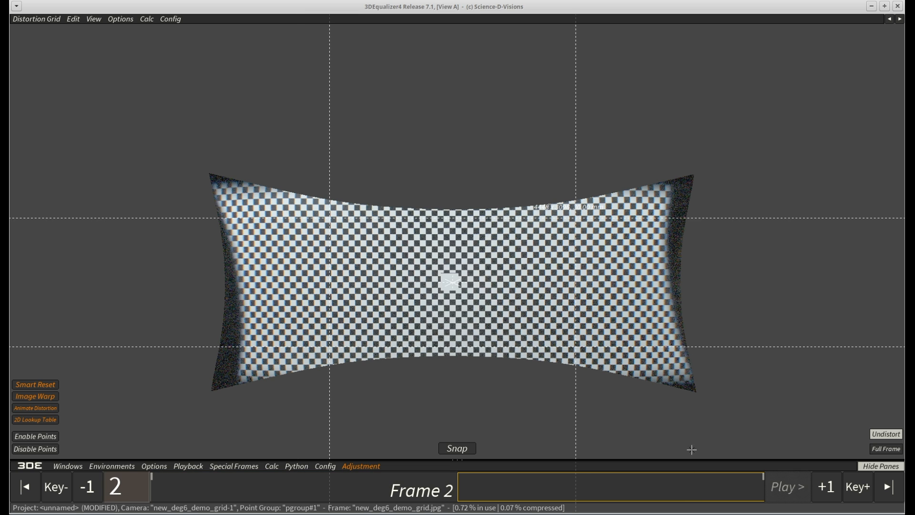
key("space")
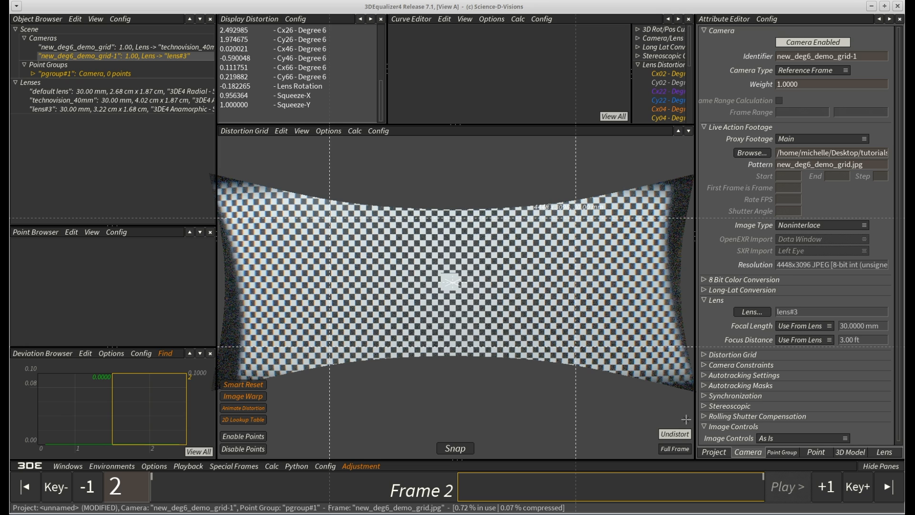
Compare the distortion parameters of the technovision_40mm lens with those of the converted lens#3
left_click(86, 103)
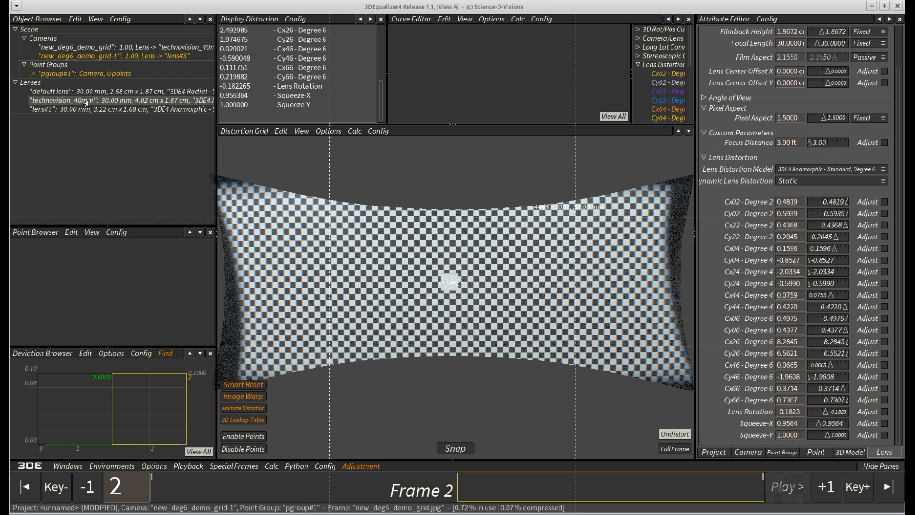
left_click(81, 109)
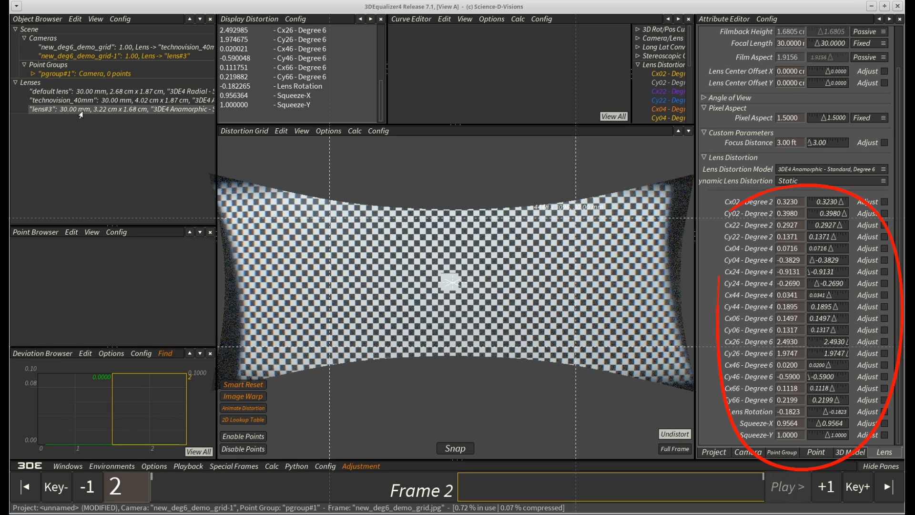
left_click(80, 100)
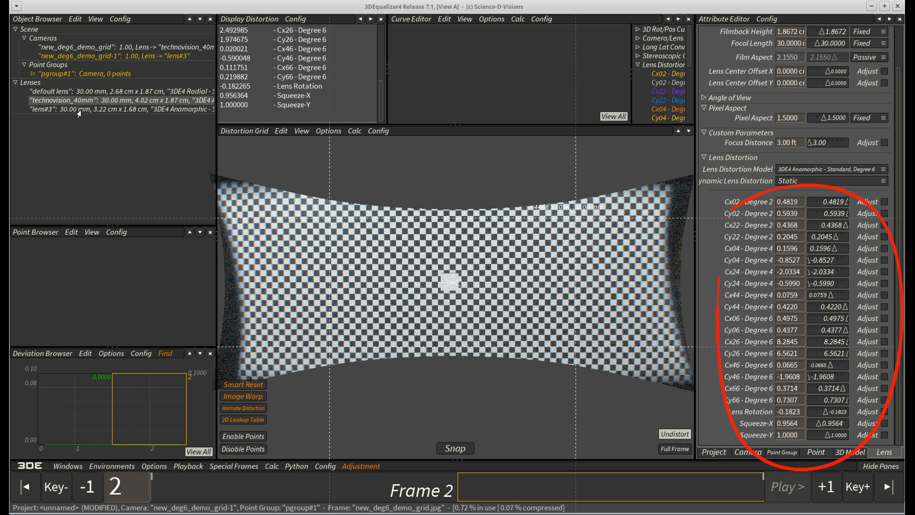
left_click(79, 110)
Add a reference camera and load new_deg6_demo_grid_crop.jpg from the grid_shots folder as its footage
left_click(79, 95)
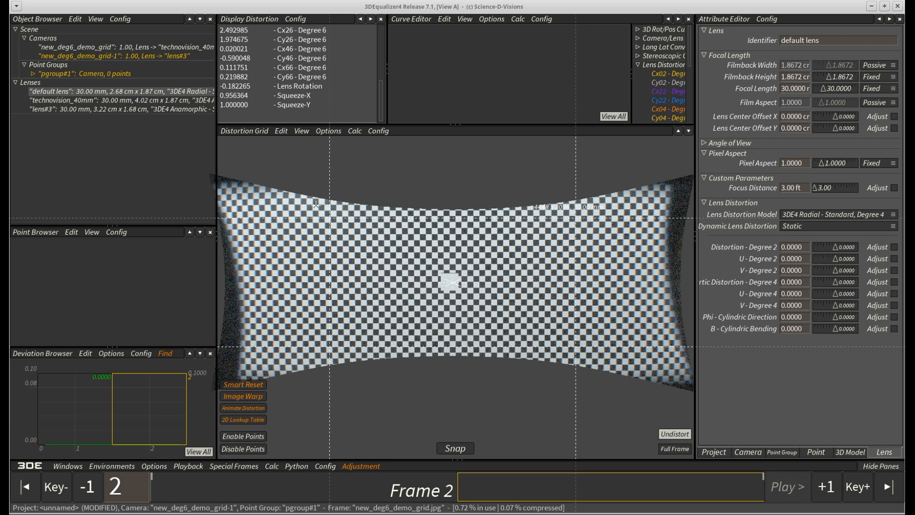
left_click(75, 19)
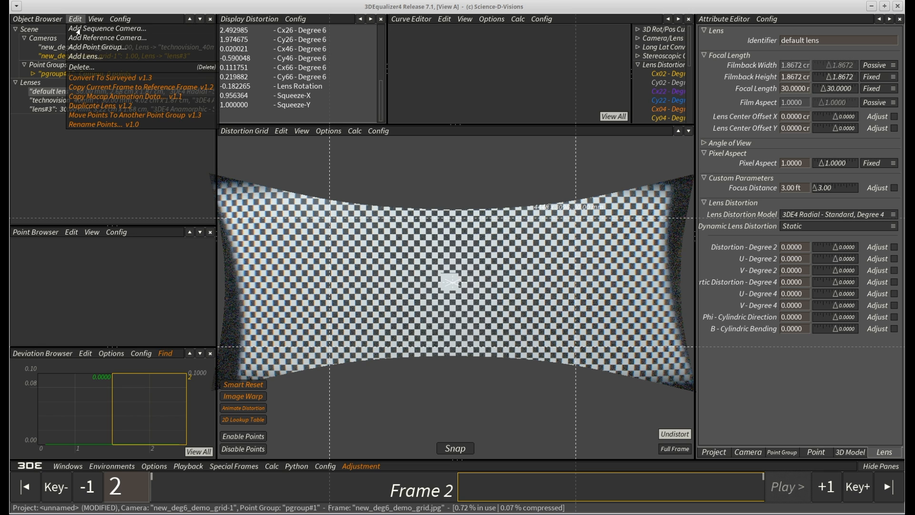
left_click(80, 37)
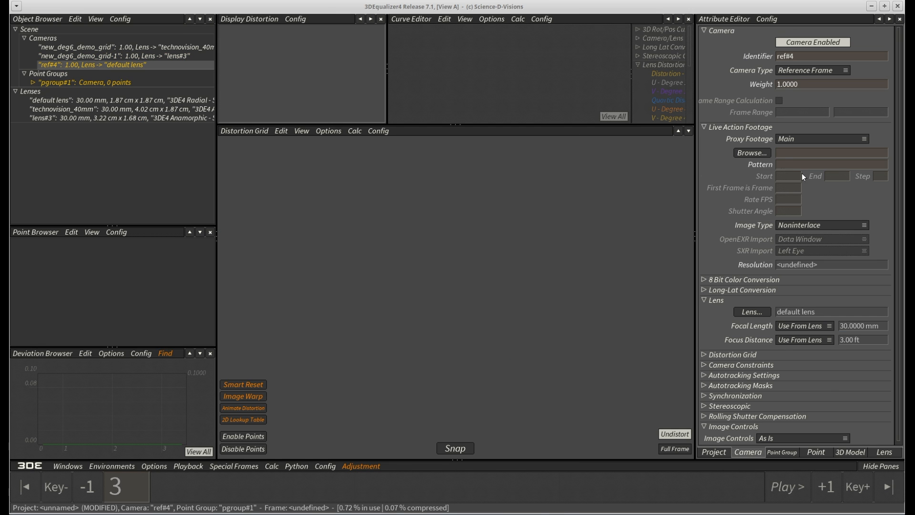
left_click(752, 153)
left_click(285, 69)
left_click(297, 76)
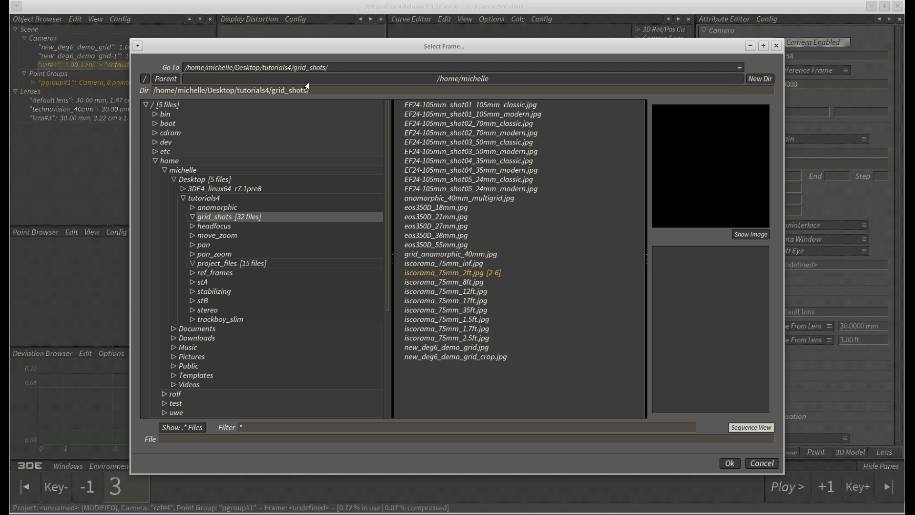
double_click(474, 359)
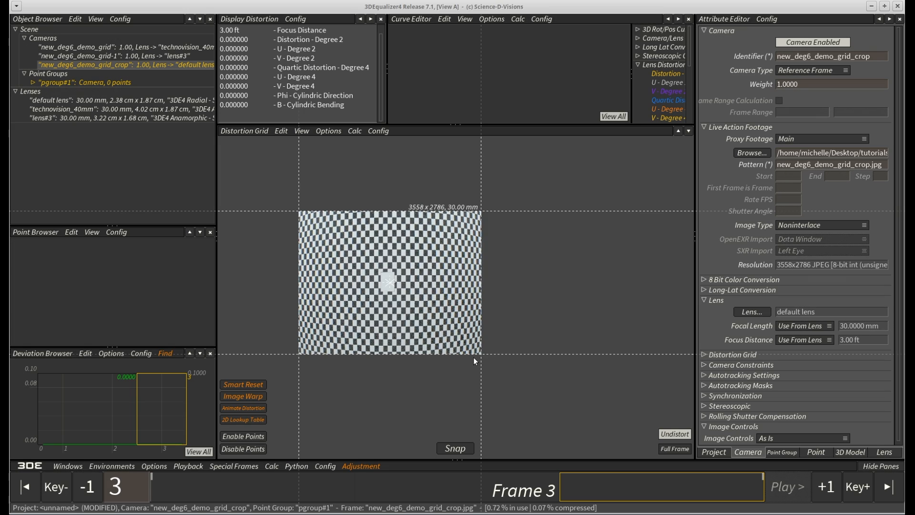
Turn off undistortion and inspect the cropped grid of frame 3 in a maximized view
left_click(666, 435)
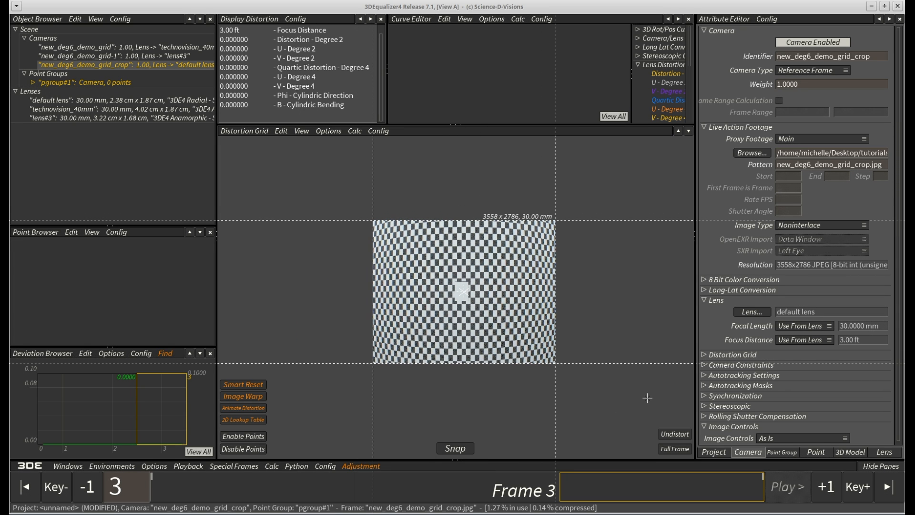
key("space")
left_click_drag(598, 490, 596, 510)
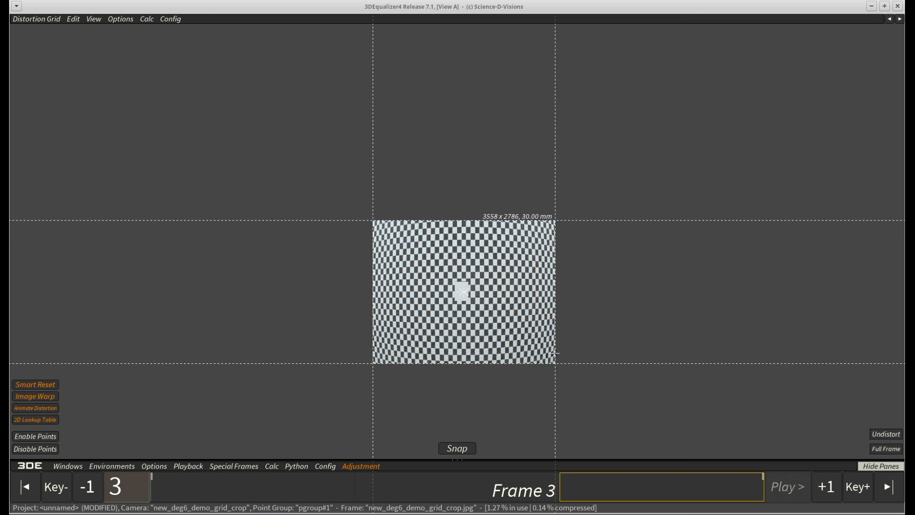
key("space")
middle_click_drag(504, 329, 404, 321)
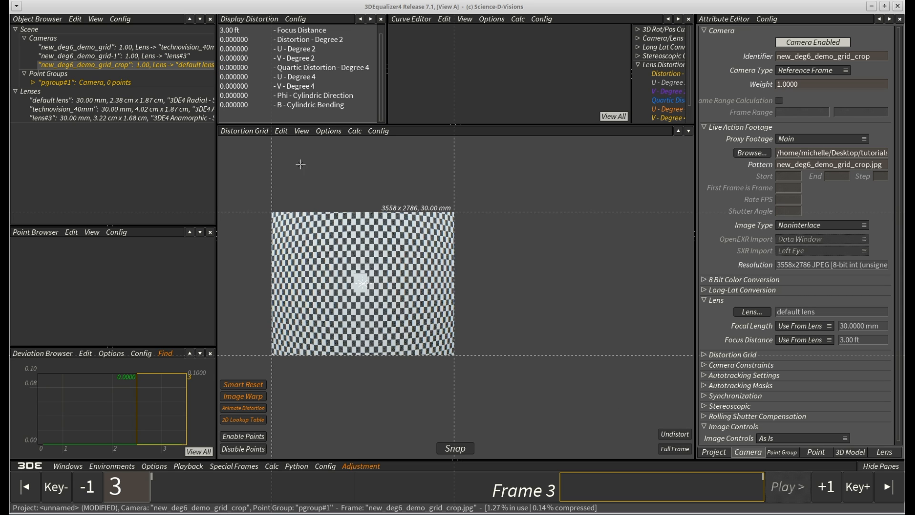
Open Distortion Conversion for the cropped grid with technovision_40mm as its source lens
left_click(281, 132)
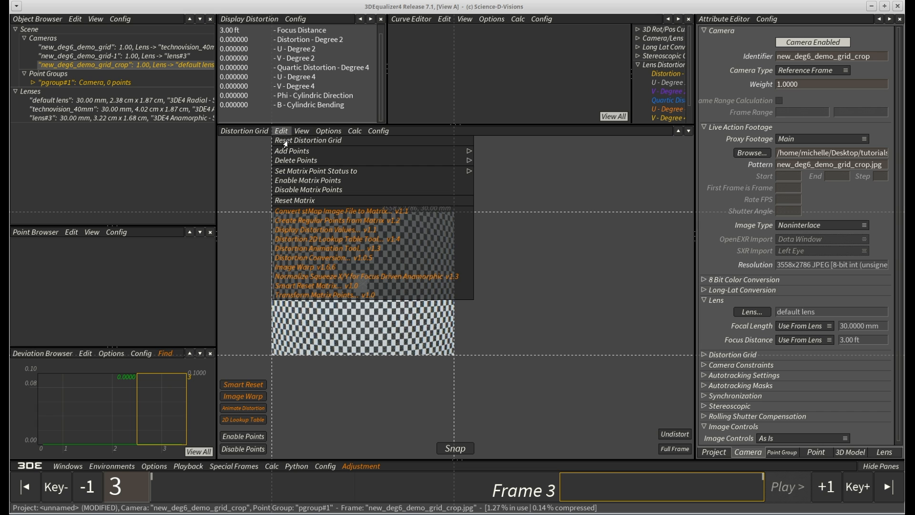
left_click(316, 259)
left_click_drag(373, 33, 607, 41)
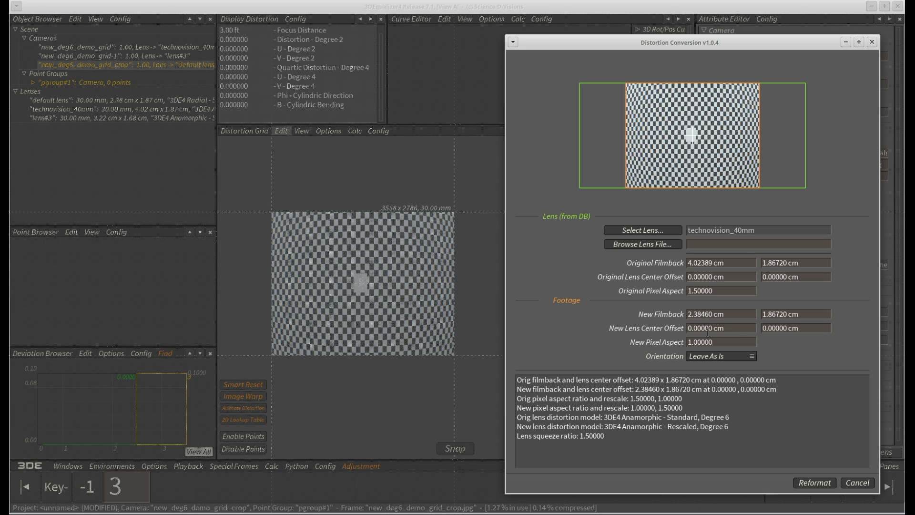
Set the cropped footage's new filmback to 3.2191 cm wide and 1.6805 cm high
triple_click(737, 314)
type("3.2191")
key("Tab")
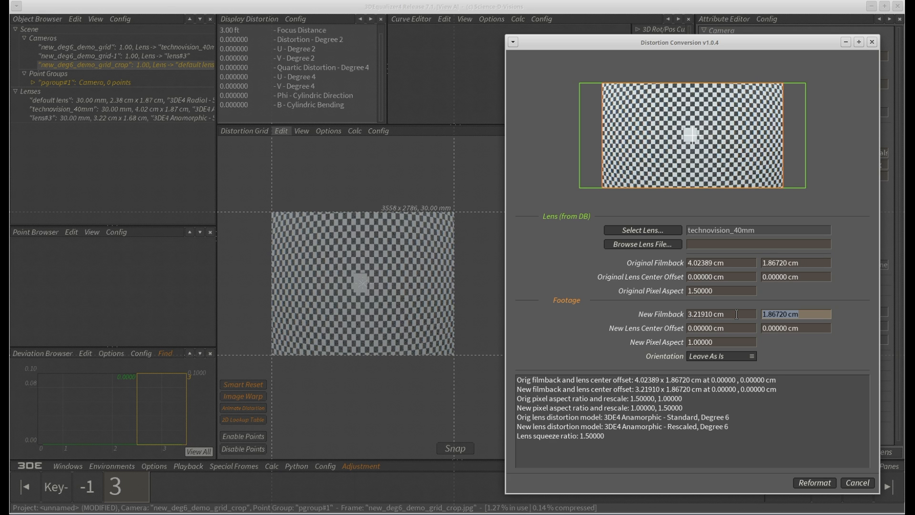
type("1.6805")
key("Return")
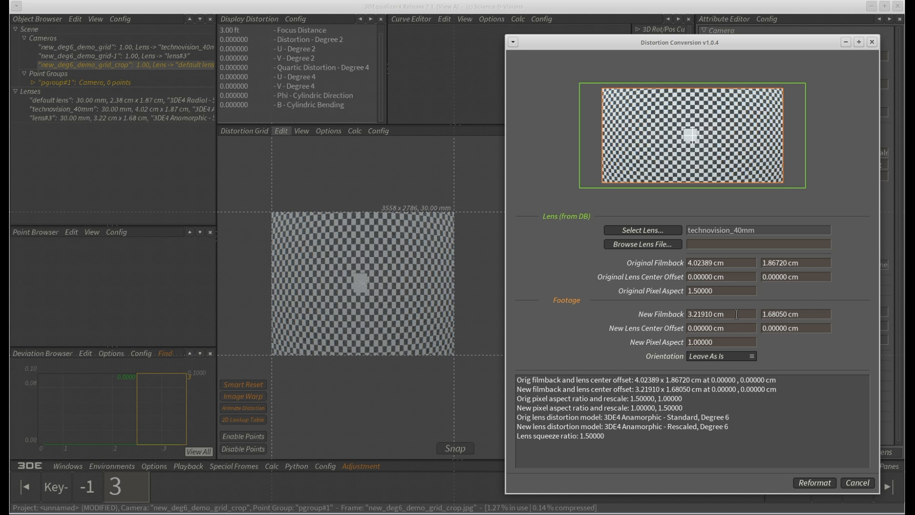
Set the cropped footage's new pixel aspect to 1.5 and reformat its lens distortion
triple_click(721, 342)
type("1.5")
key("Return")
left_click(814, 483)
Undistort the cropped grid in a maximized view and check its straightness against the other frames
key("space")
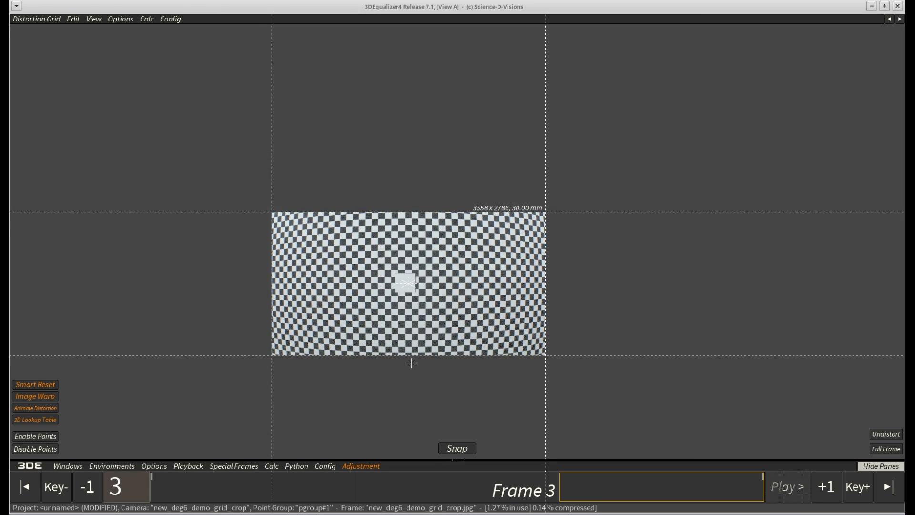
middle_click_drag(411, 362, 473, 355)
left_click(884, 434)
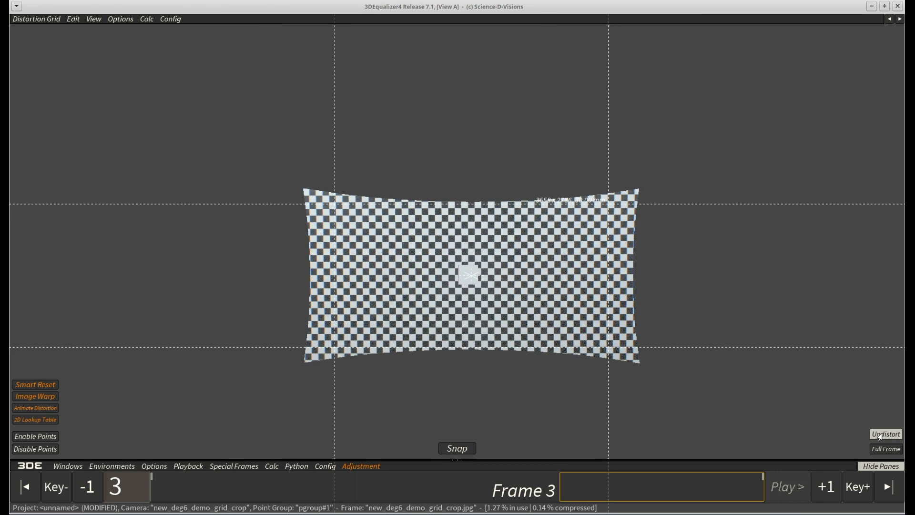
middle_click_drag(532, 290, 521, 288)
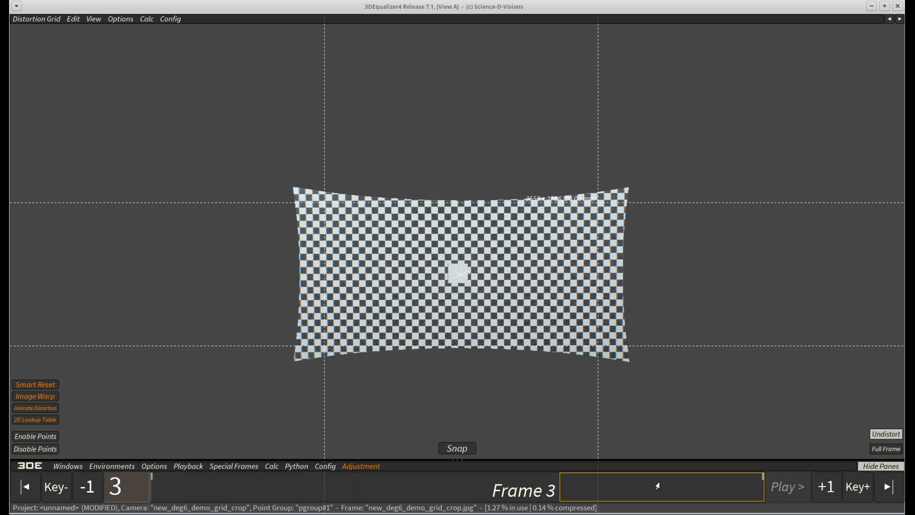
mouse_move(658, 485)
left_mouse_down()
mouse_move(195, 475)
mouse_move(572, 514)
mouse_move(477, 486)
mouse_move(652, 477)
left_mouse_up()
key("space")
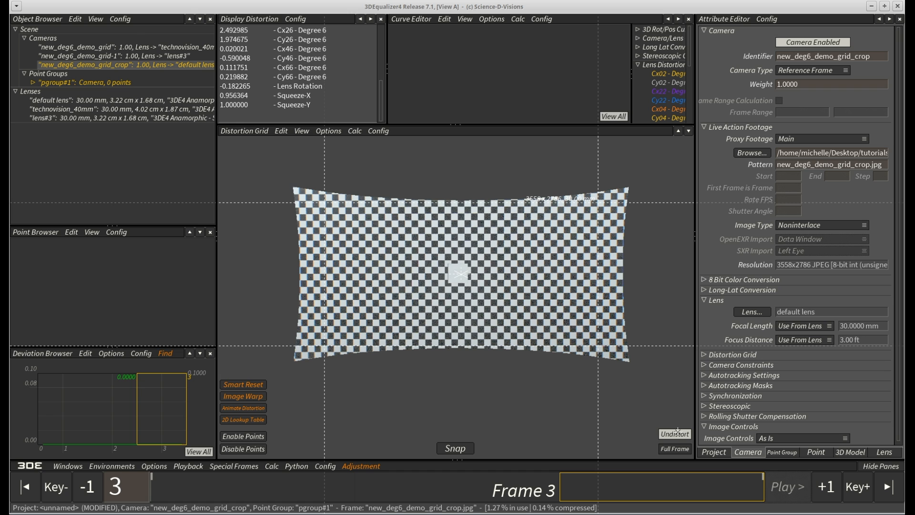
Start a new project in place of the current one
left_click(23, 467)
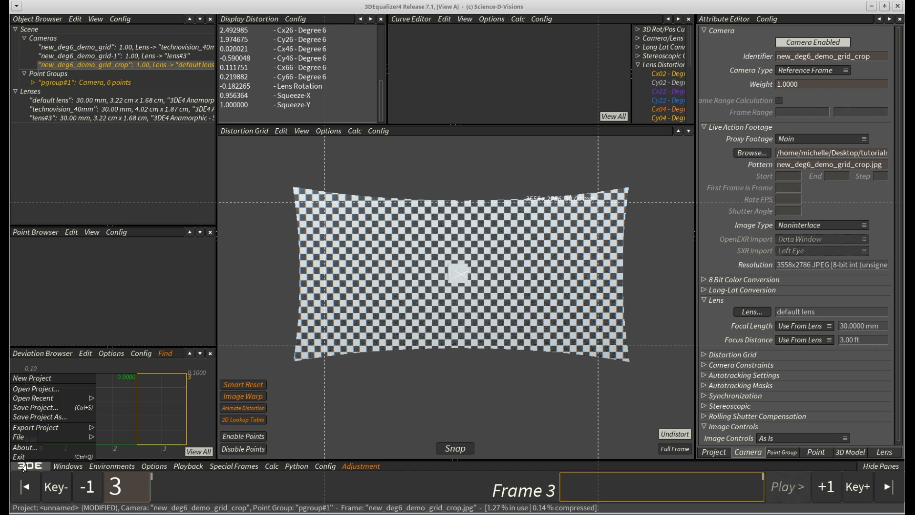
left_click(39, 379)
left_click(486, 277)
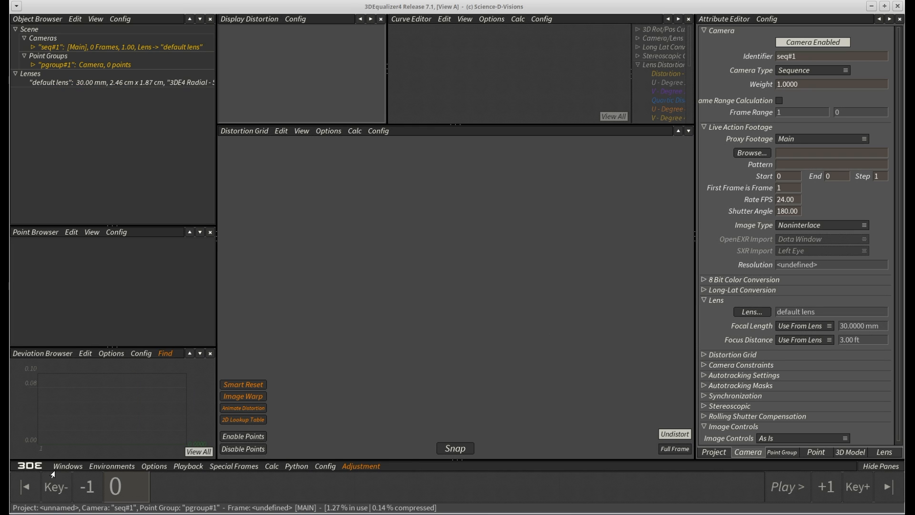
Start Import Multiple Reference Frames and add new_deg6_demo_grid.jpg from the grid_shots folder
left_click(28, 467)
left_click(54, 438)
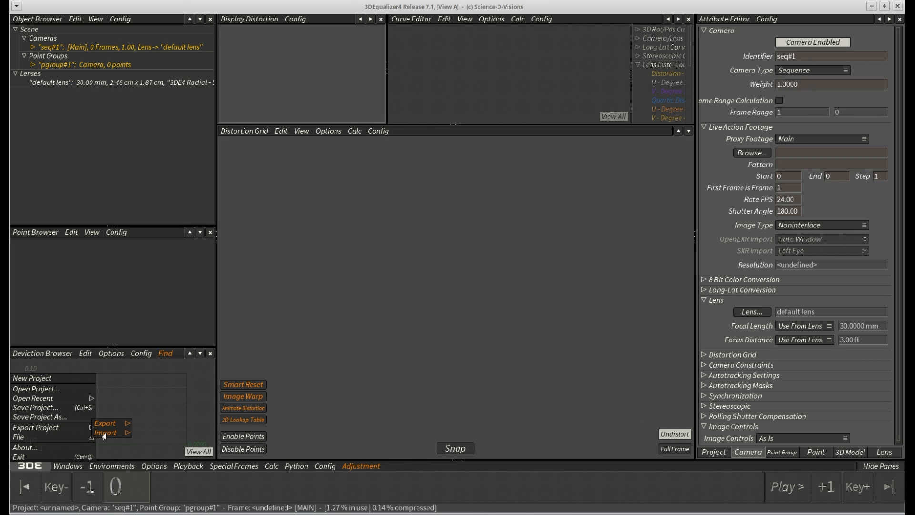
left_click(107, 433)
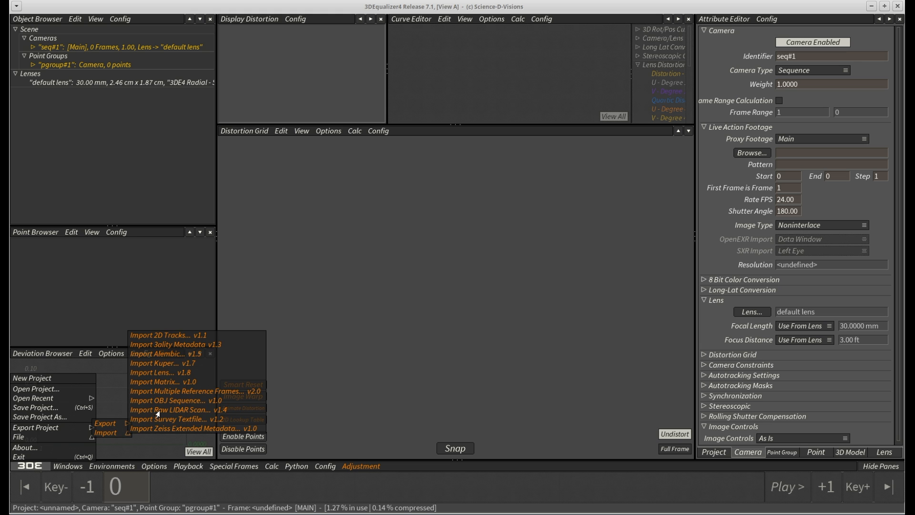
left_click(198, 392)
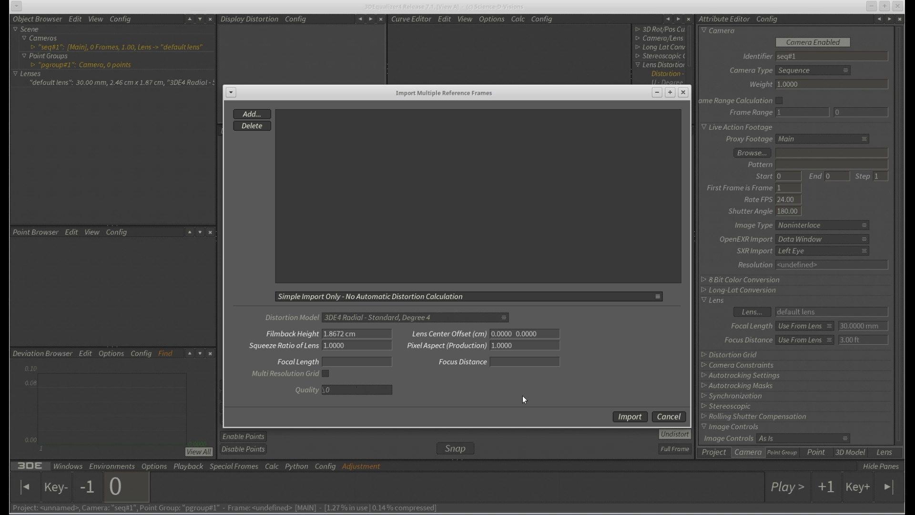
left_click(252, 115)
left_click(291, 69)
left_click(306, 69)
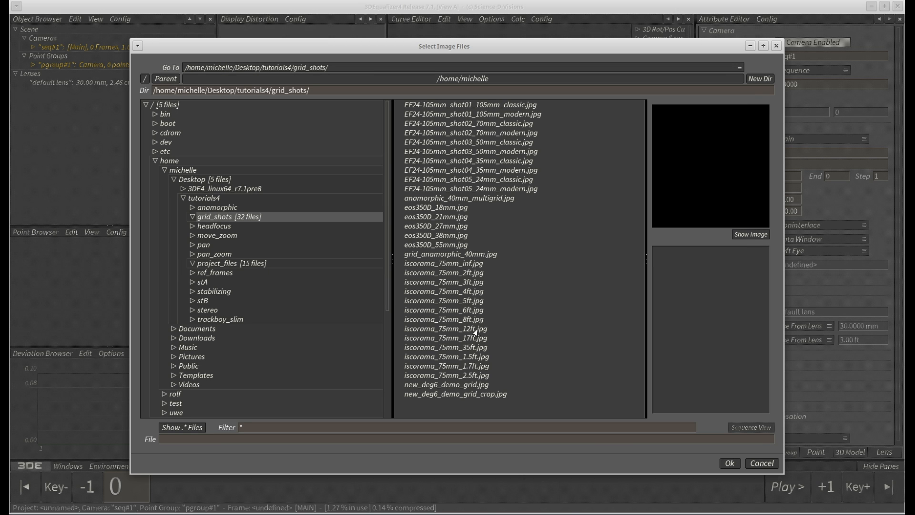
left_click(476, 387)
left_click(730, 462)
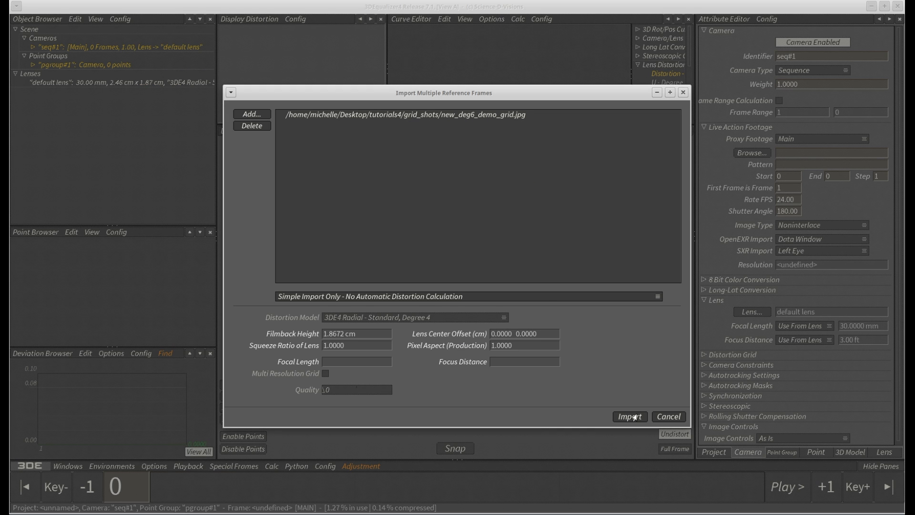
Choose automatic distortion calculation with a separate lens for each camera and the 3DE4 Anamorphic - Standard, Degree 6 model
left_click(541, 296)
left_click(529, 309)
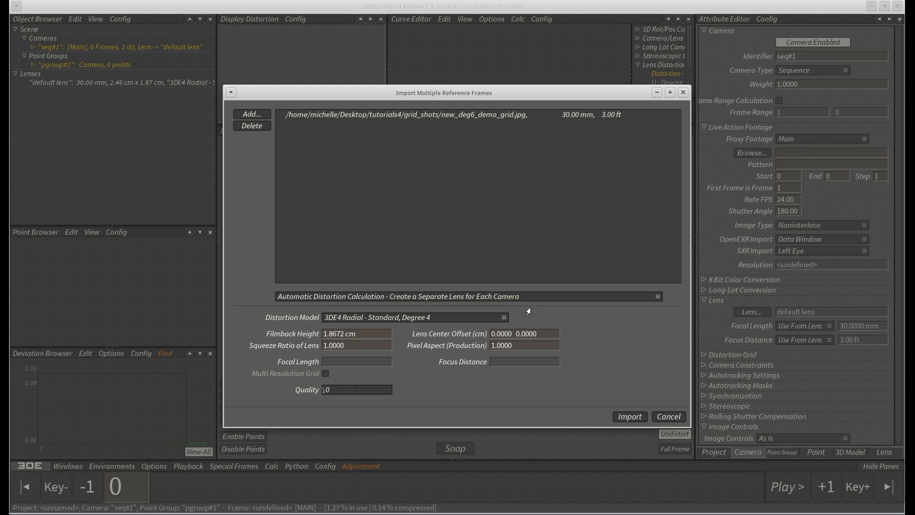
left_click(458, 319)
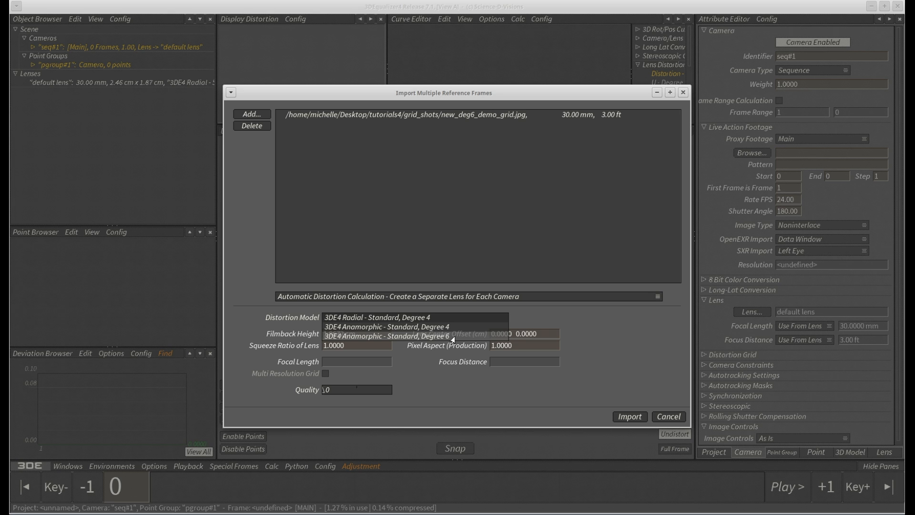
left_click(452, 336)
Set the squeeze ratio of the lens to 1.5 for the import
left_click(379, 345)
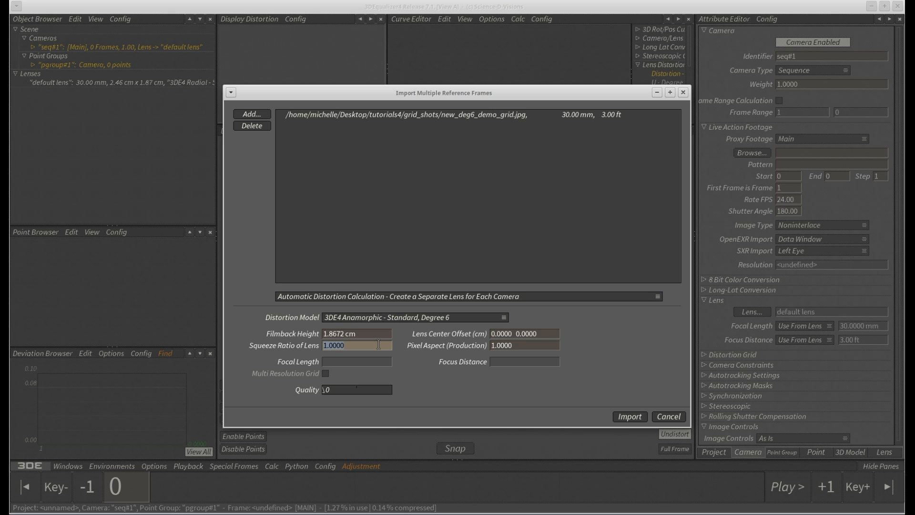
type("1.5")
key("Return")
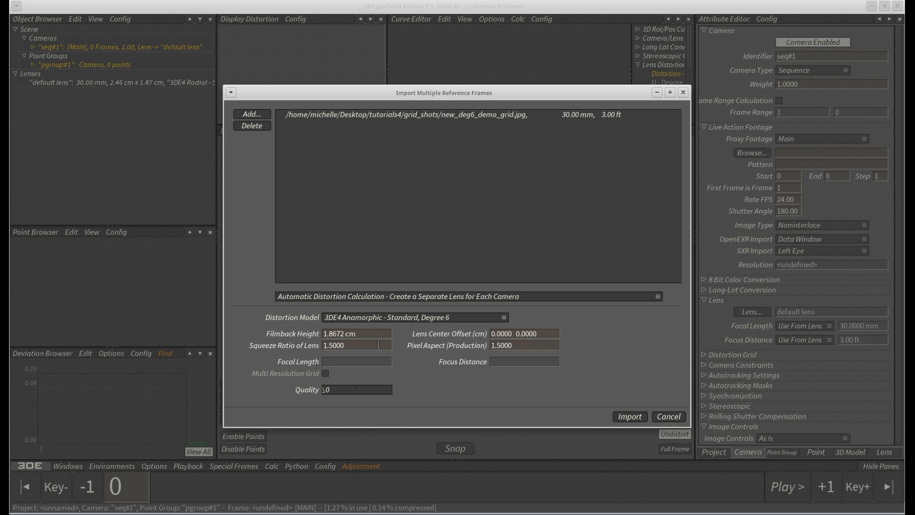
Set the grid image's focal length to 40 mm and import it with its distortion calculated automatically
left_click(584, 115)
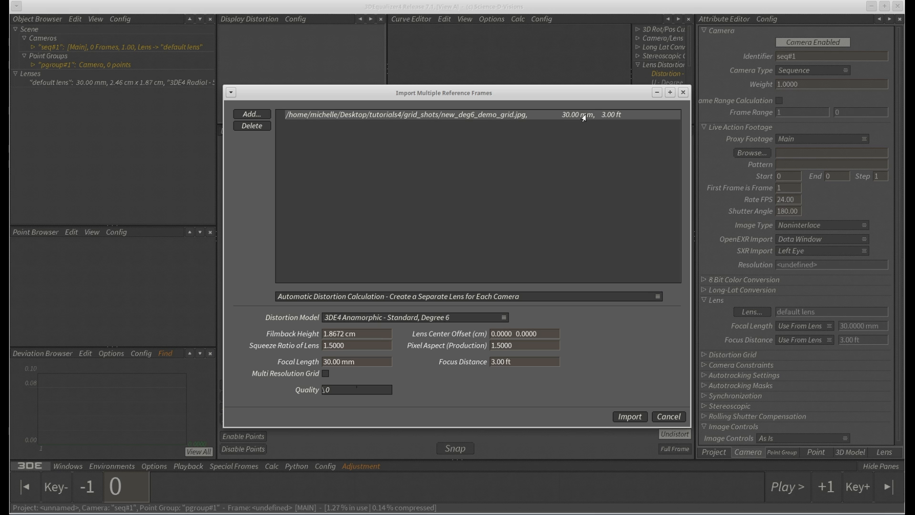
left_click(325, 362)
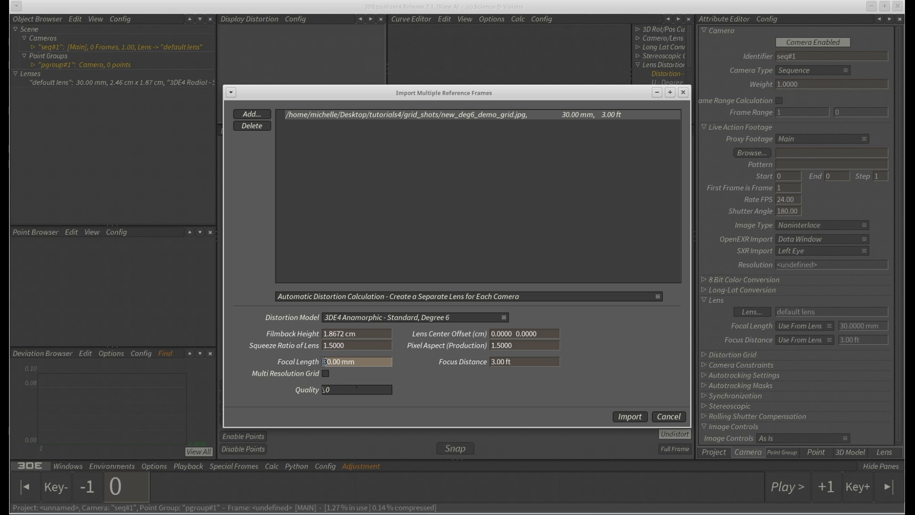
key("Delete")
type("4")
key("Return")
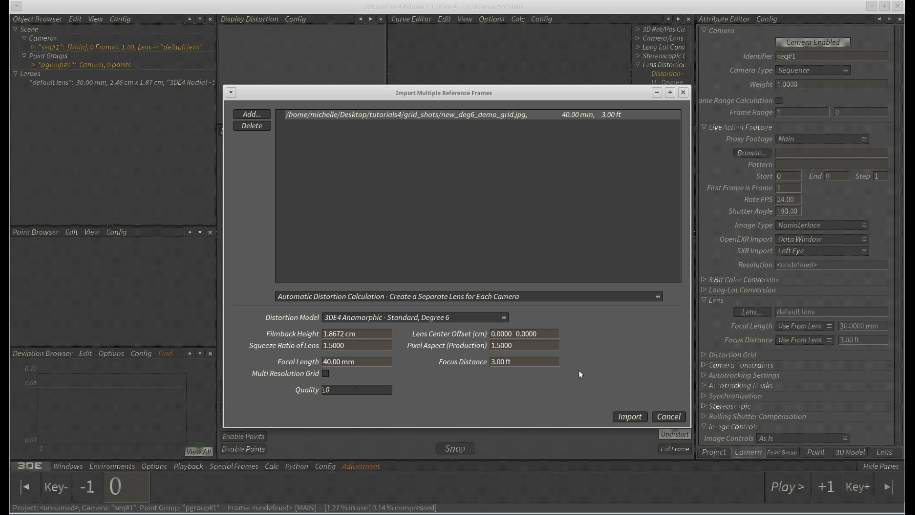
left_click(630, 417)
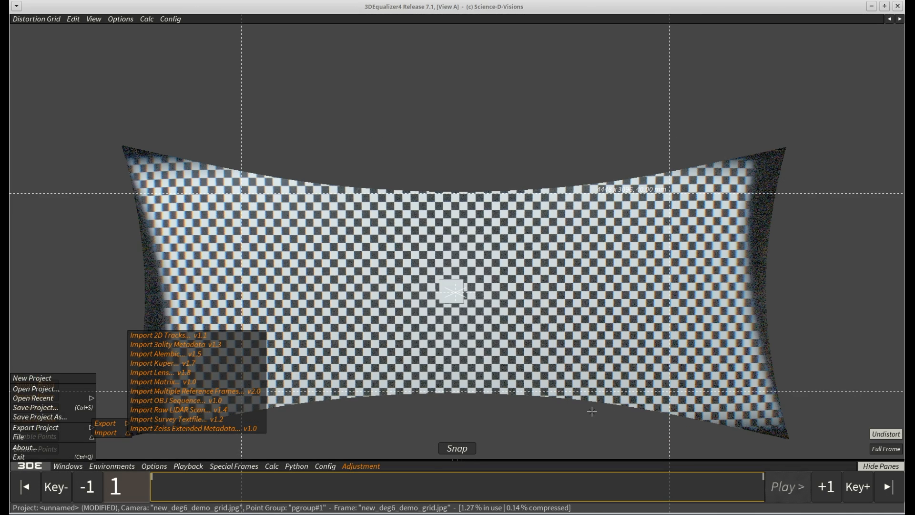
right_click_drag(592, 412, 591, 418)
middle_click_drag(586, 418, 574, 380)
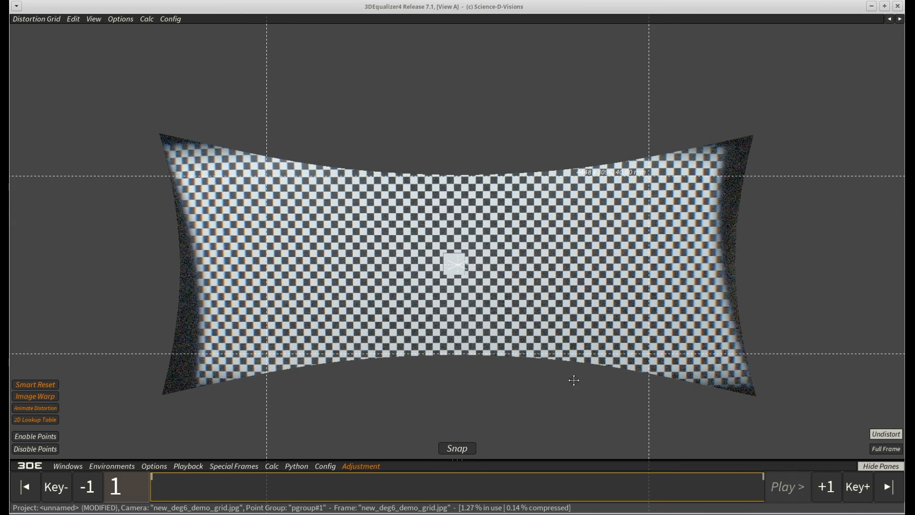
Switch to the manual tracking controls and set the grid image's FOV to 10–90 % in width and 5–95 % in height
key("space")
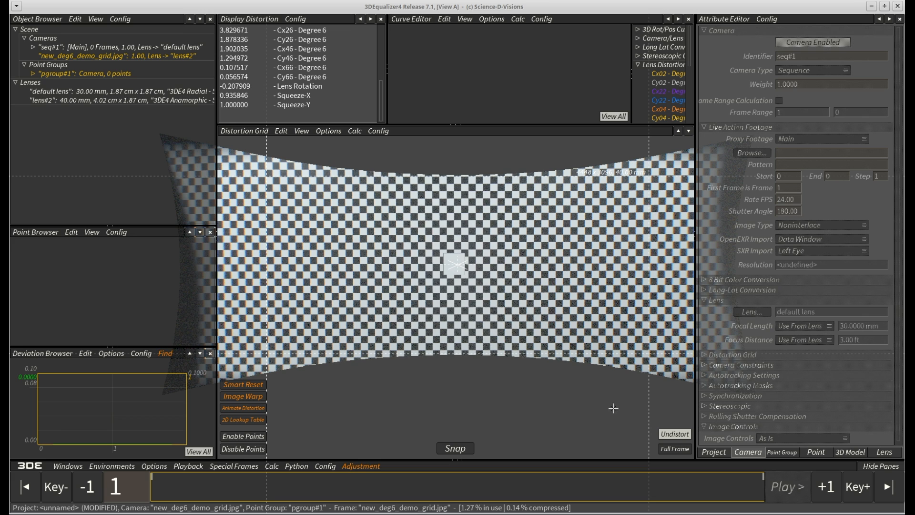
left_click(242, 132)
left_click(262, 150)
left_click(288, 131)
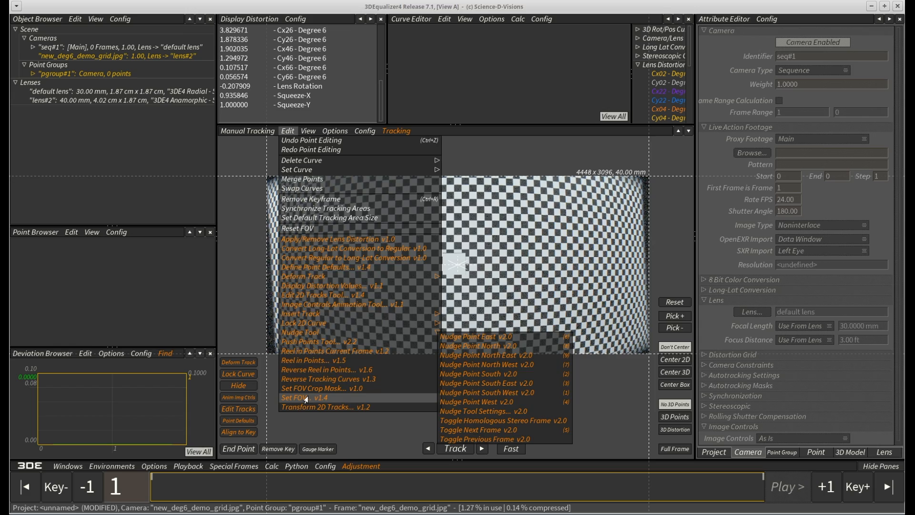
left_click(448, 339)
left_click(526, 230)
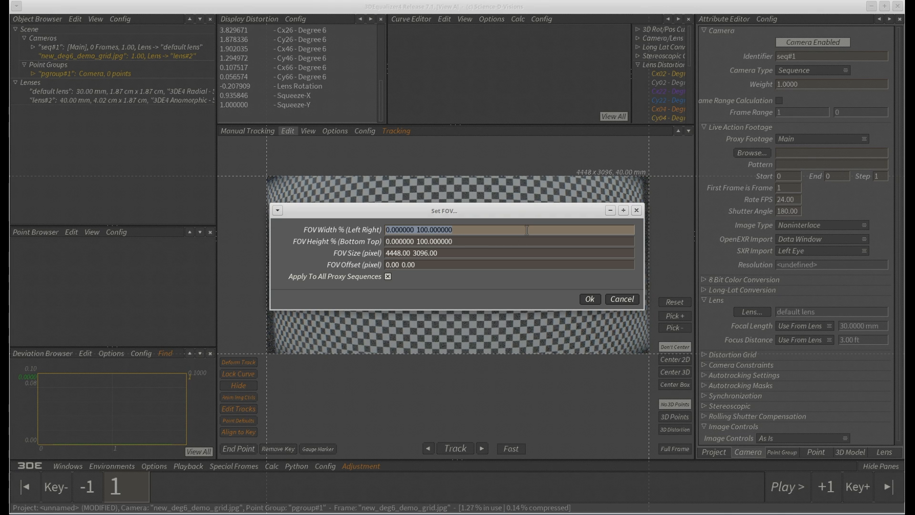
type("10 90")
key("Tab")
type("5 95")
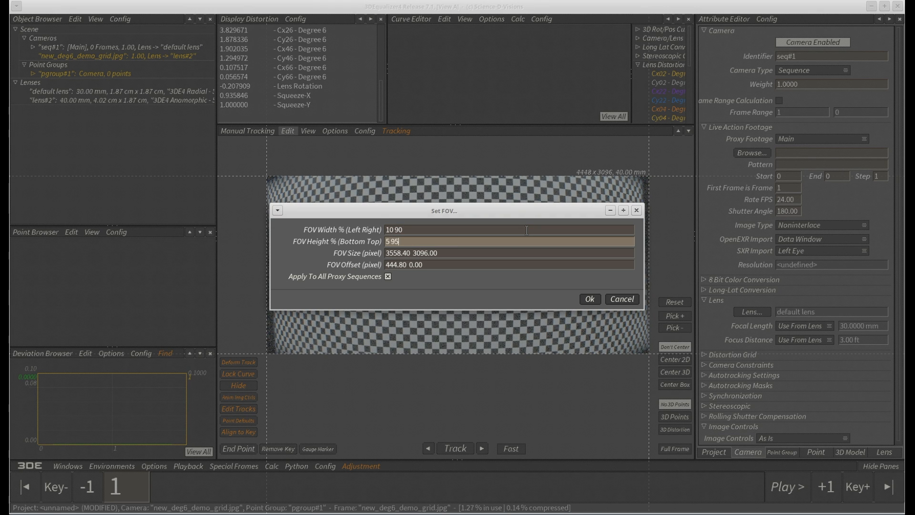
left_click(595, 300)
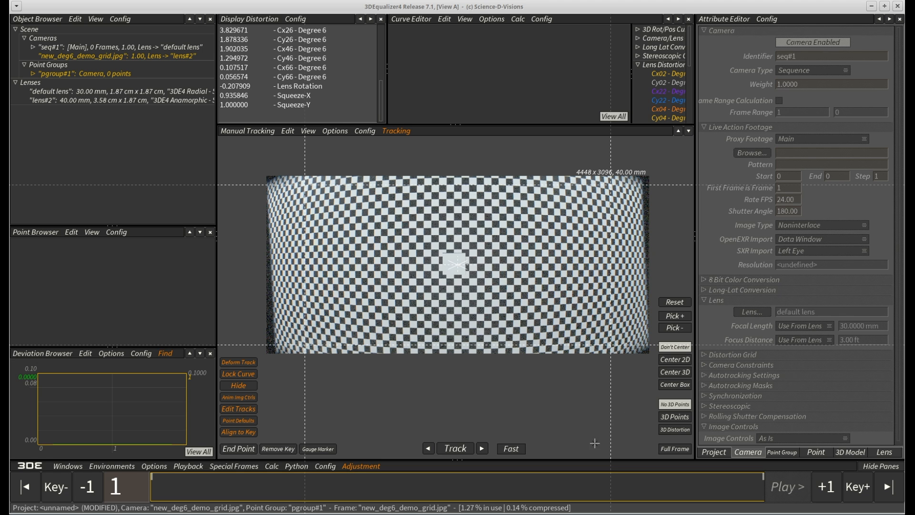
Switch the view to the distortion grid controls and inspect the whole undistorted grid with the panes hidden
left_click(255, 131)
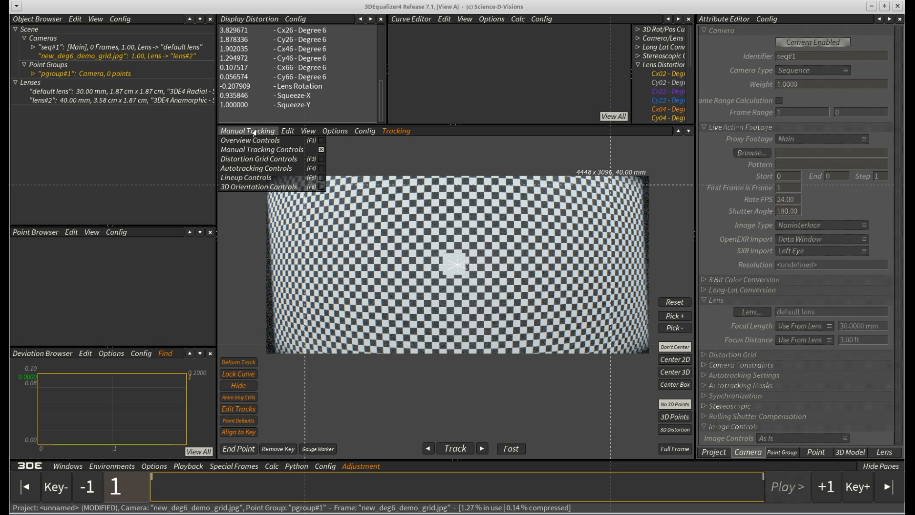
left_click(256, 164)
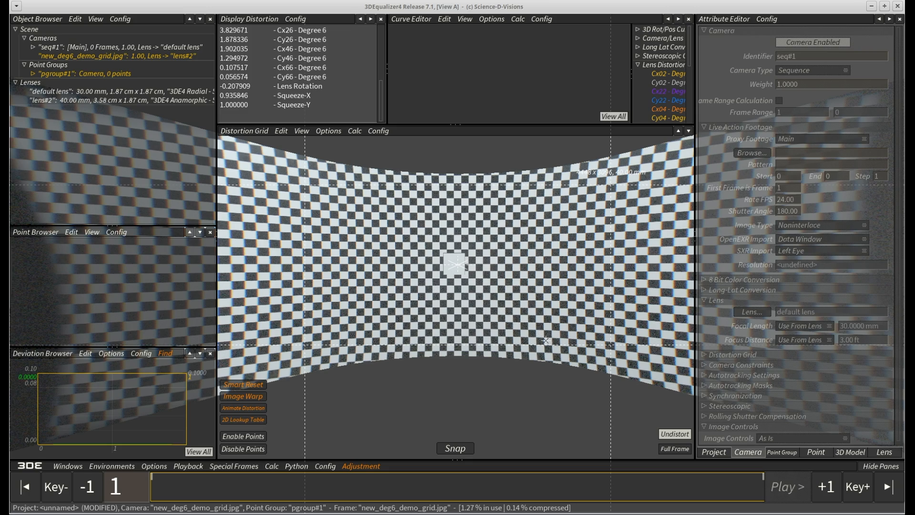
key("Tab")
scroll(548, 349, "down", 3)
middle_click_drag(539, 326, 518, 309)
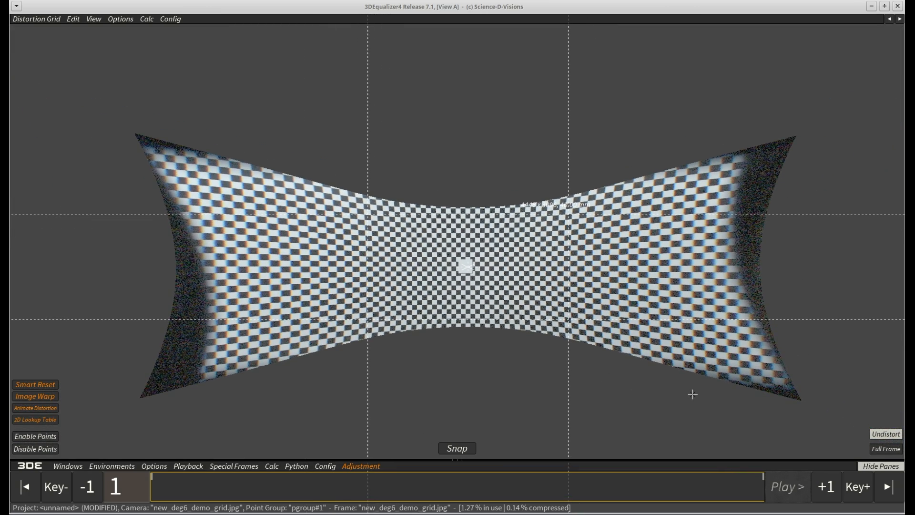
key("Tab")
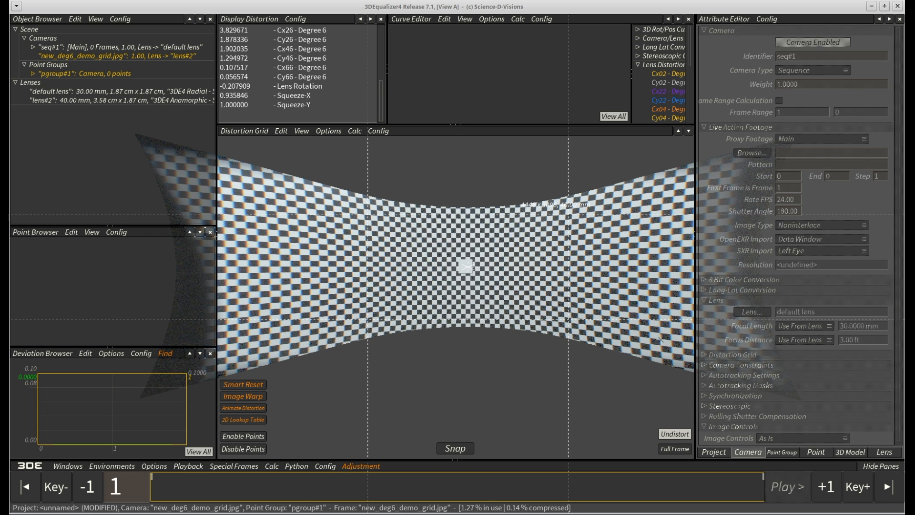
Open the Distortion Conversion tool and move its window aside from the grid view
left_click(280, 132)
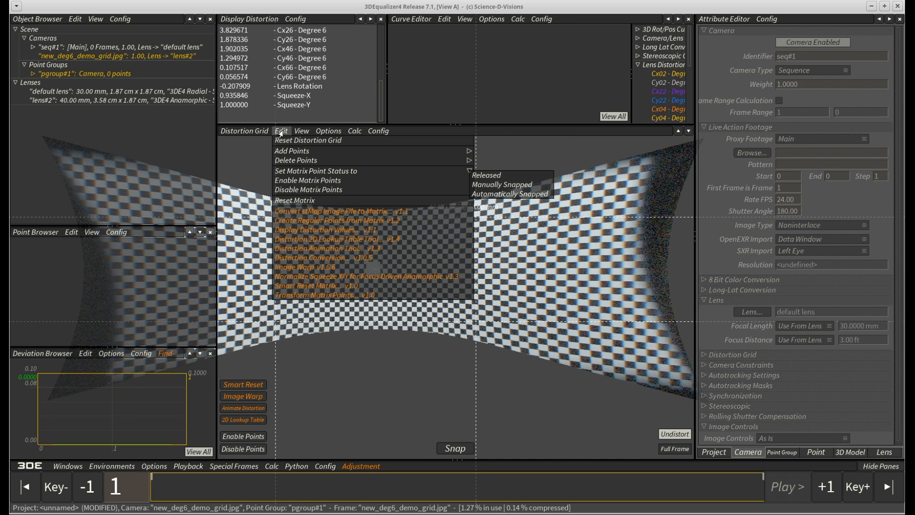
left_click(293, 259)
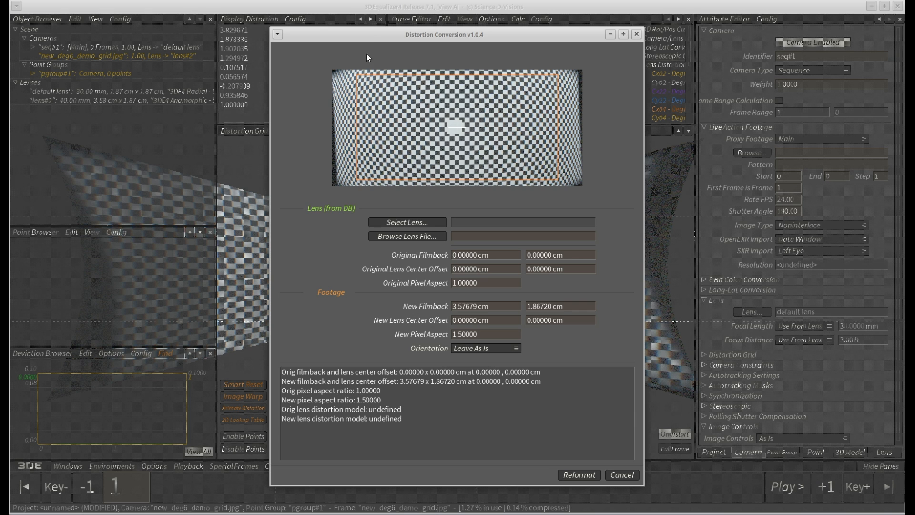
left_click_drag(367, 34, 617, 36)
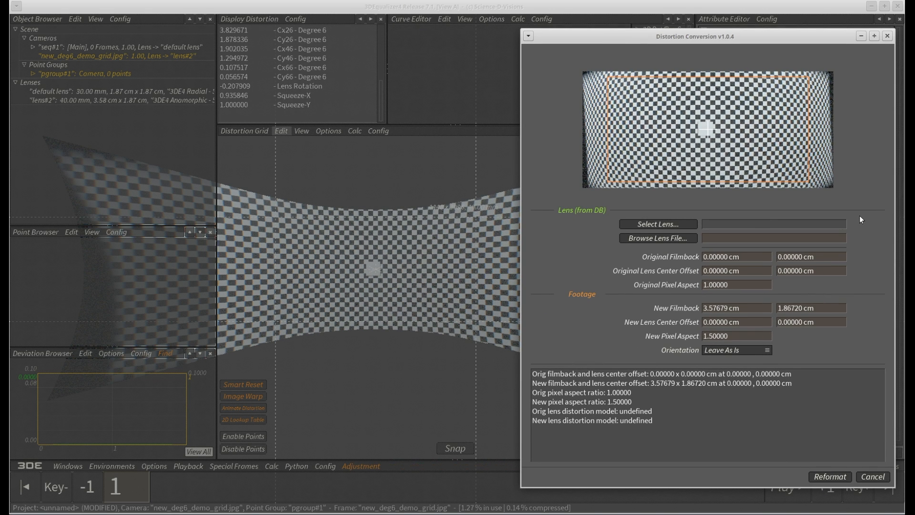
Select lens#2 from the project as the original lens for the conversion
left_click(654, 226)
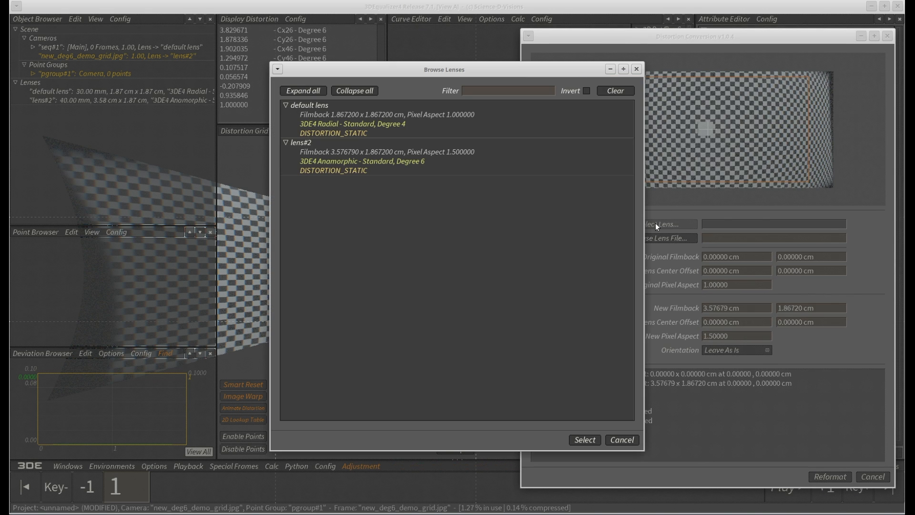
left_click(300, 142)
left_click(585, 440)
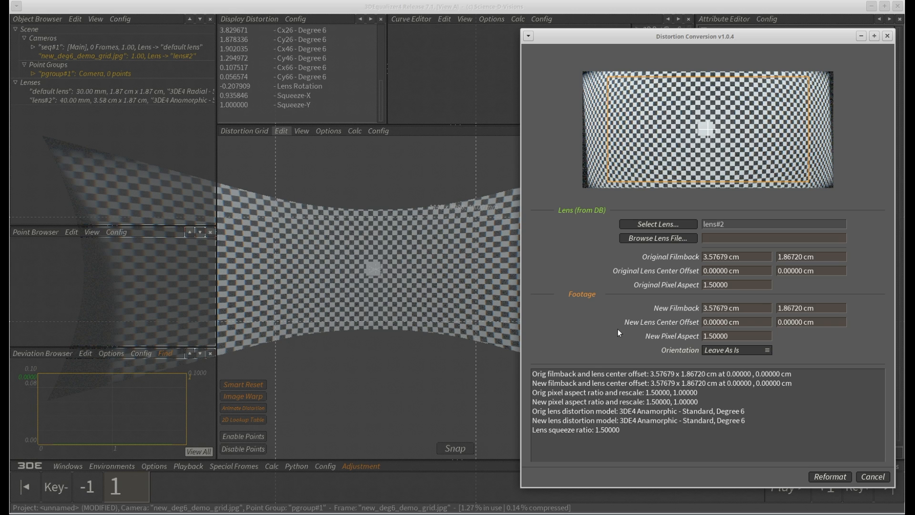
Load the lens file technovision_40mm.txt from the project_files folder as the original lens for the conversion
mouse_move(660, 247)
left_mouse_down()
mouse_move(727, 246)
mouse_move(671, 266)
mouse_move(768, 247)
left_mouse_up()
left_click(658, 223)
left_click(267, 68)
left_click(306, 83)
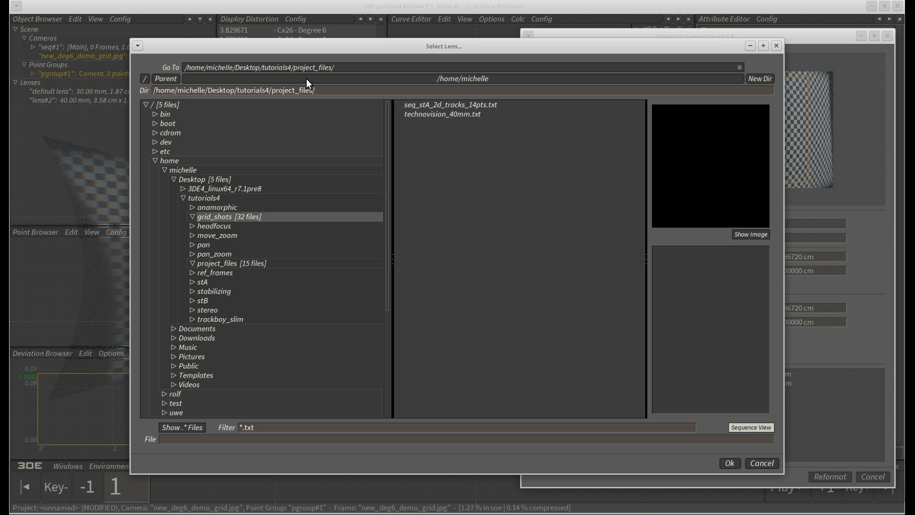
left_click(439, 116)
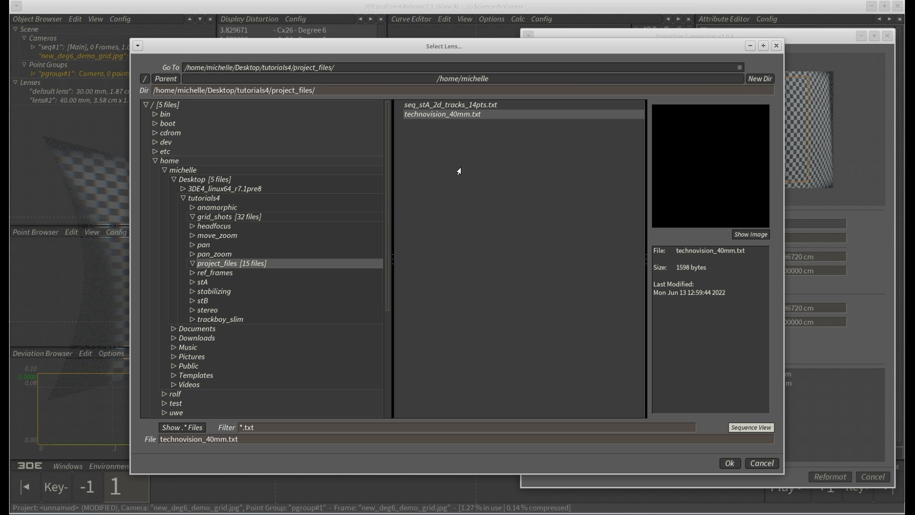
left_click(729, 464)
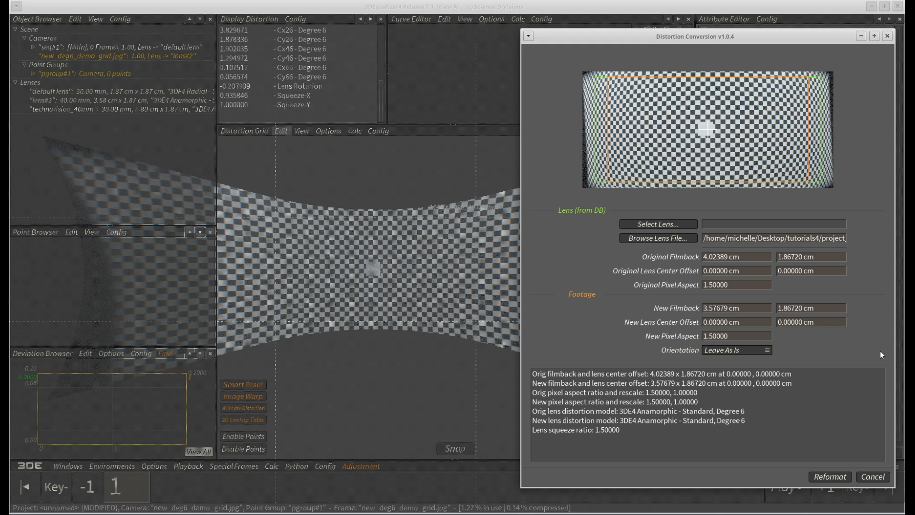
Set the new filmback to 3.2191 x 1.6805 cm, reformat the lens, and check the whole undistorted grid
left_click(761, 311)
type("3.2191")
key("Tab")
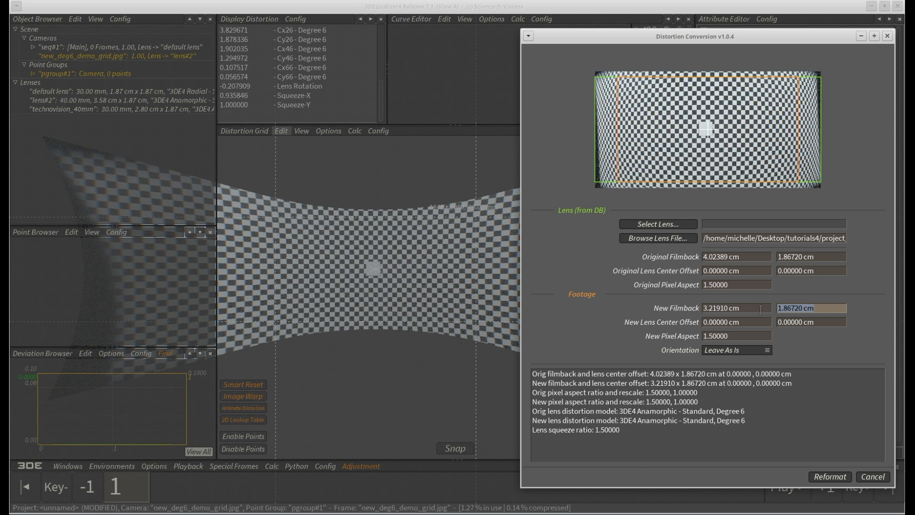
type("1.6805")
key("Return")
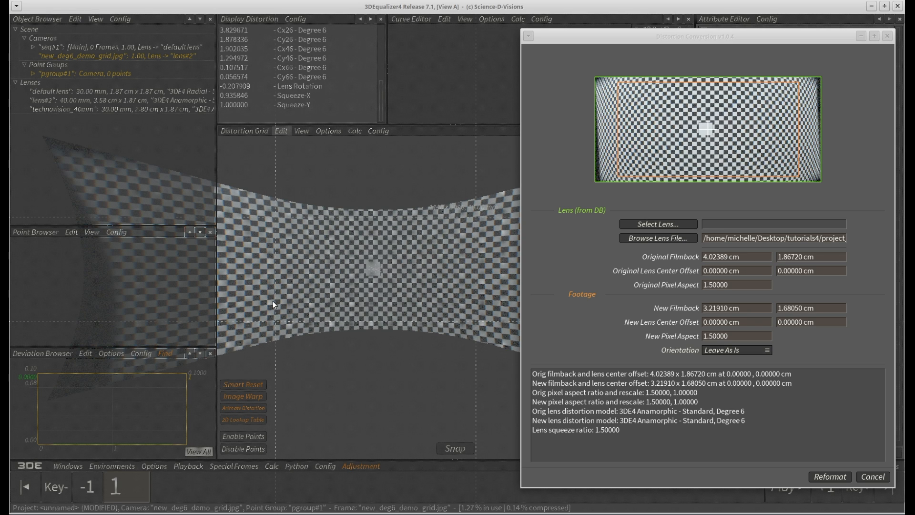
left_click(830, 476)
middle_click_drag(311, 291, 393, 299)
key("space")
middle_click_drag(494, 316, 479, 352, "ctrl")
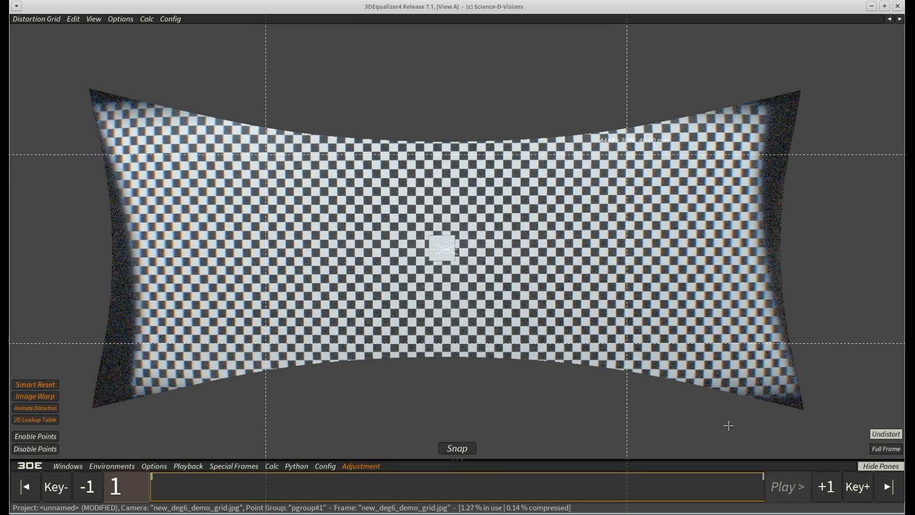